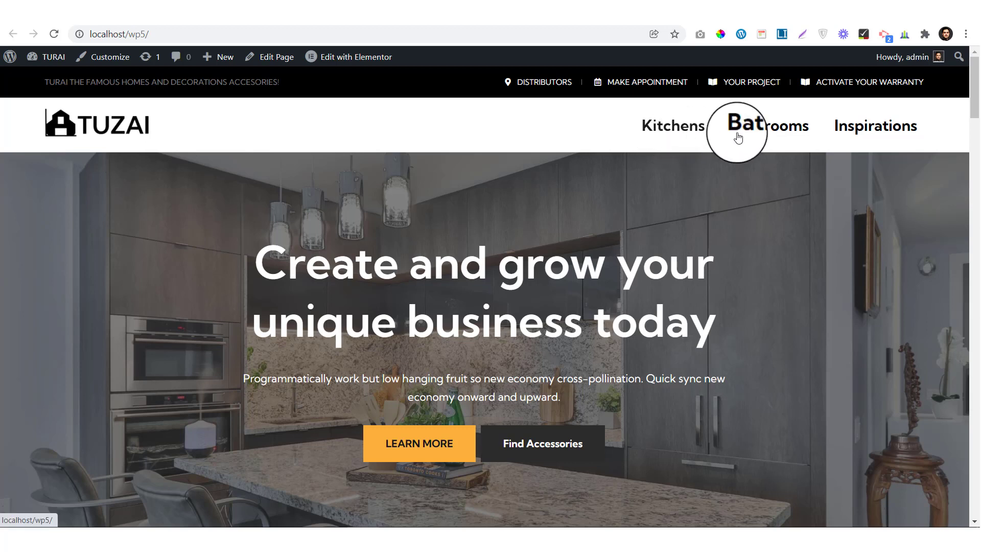
Step: Preview the home page at the 320 px mobile width with developer tools, expanding and collapsing its navigation menu
right_click(498, 164)
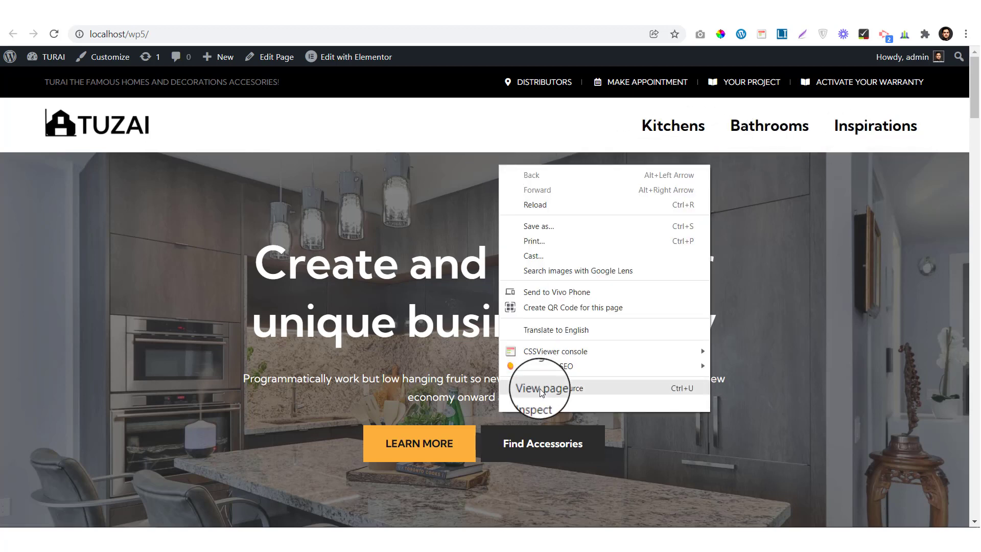
left_click(541, 399)
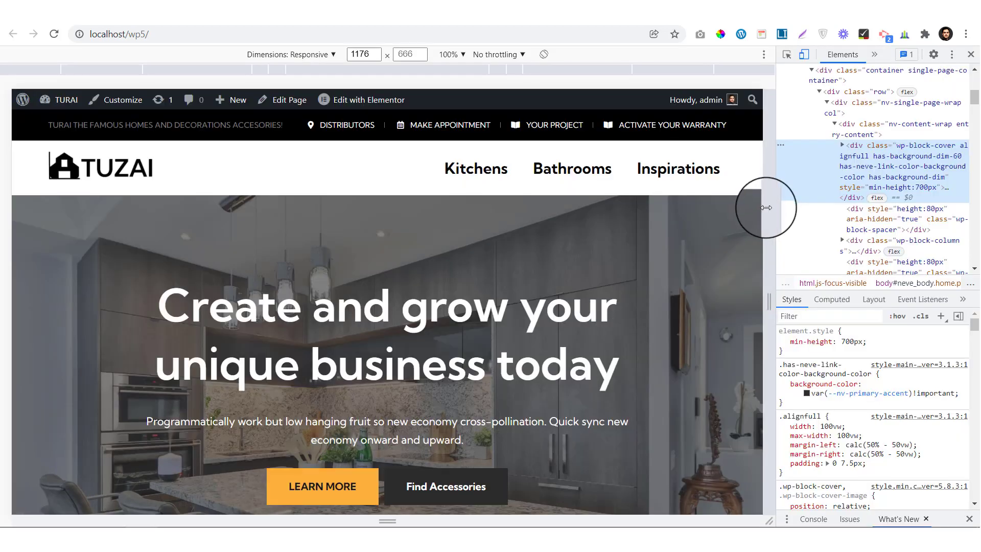
left_click_drag(767, 206, 760, 207)
left_click(406, 69)
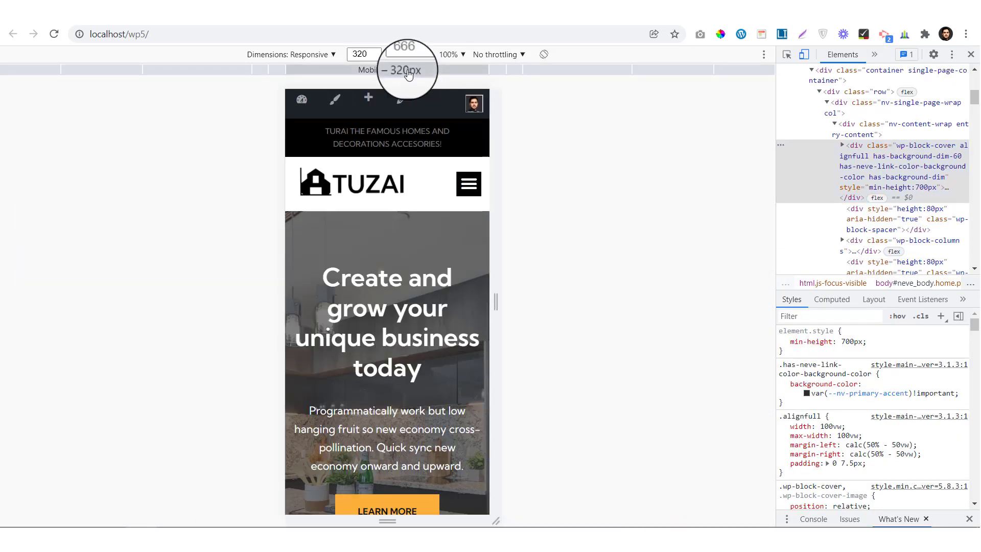
left_click(469, 183)
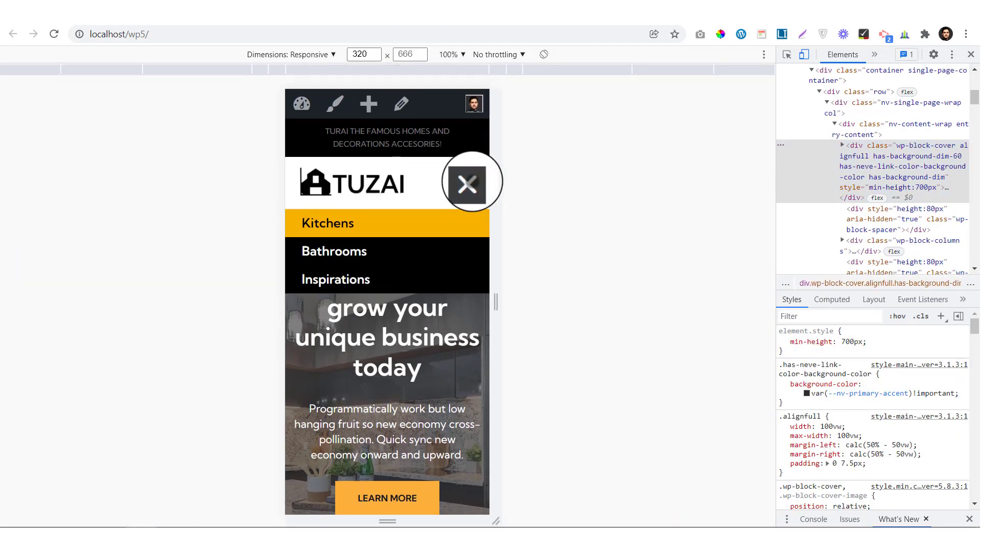
left_click(468, 183)
Step: Preview the page at the 768 px tablet width, expand and collapse its navigation menu, and close the developer tools
left_click(195, 71)
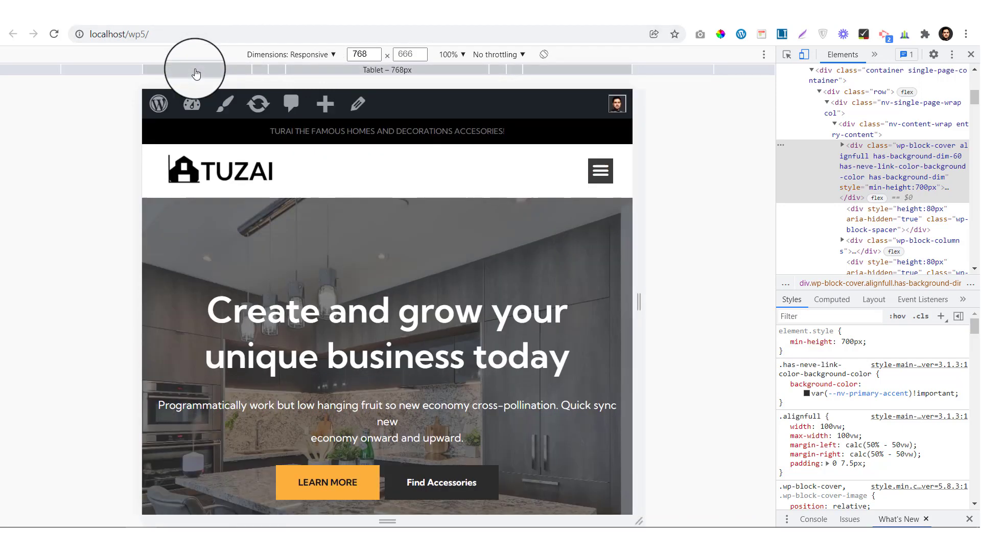
left_click(596, 170)
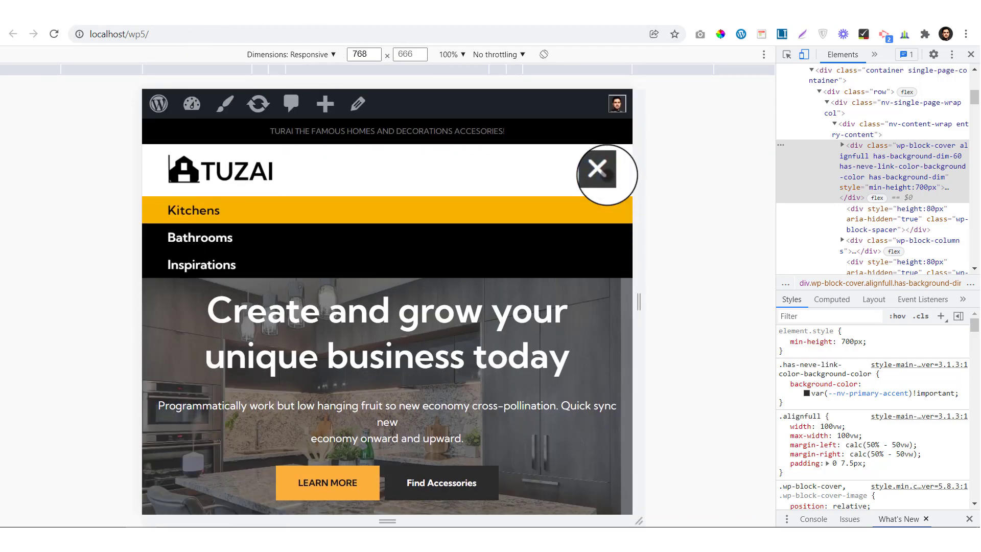
left_click(598, 172)
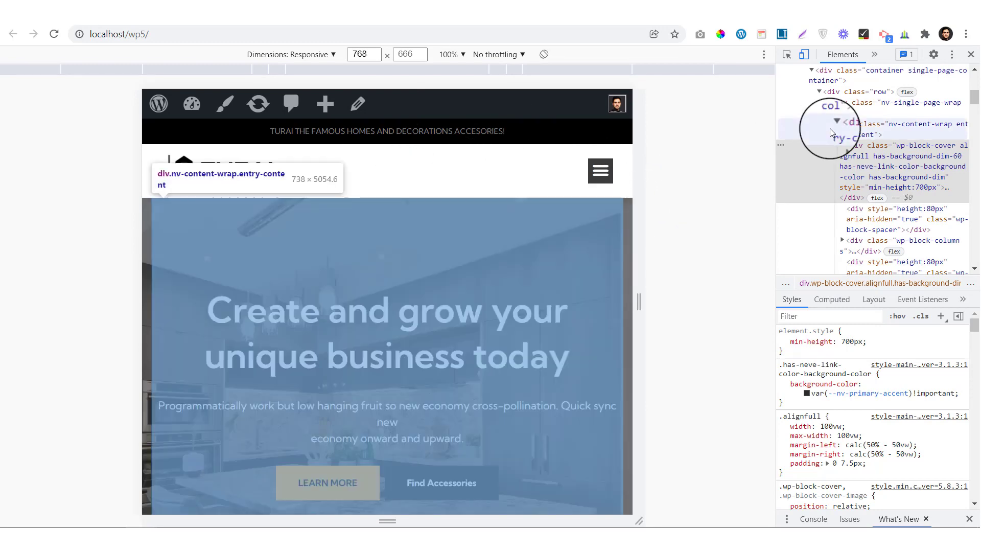
left_click(970, 53)
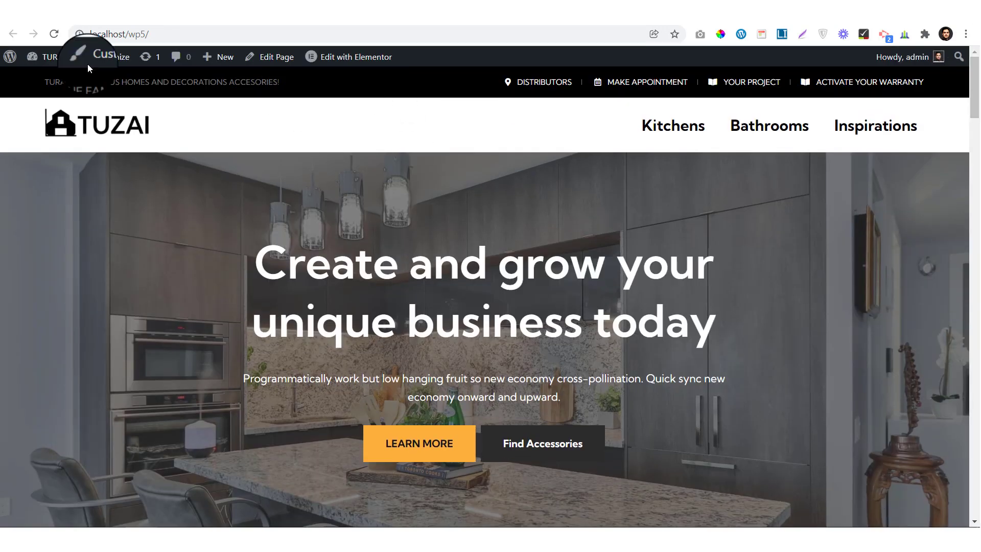
Step: Open the Theme Builder's template list in the site's WordPress dashboard
left_click(54, 55)
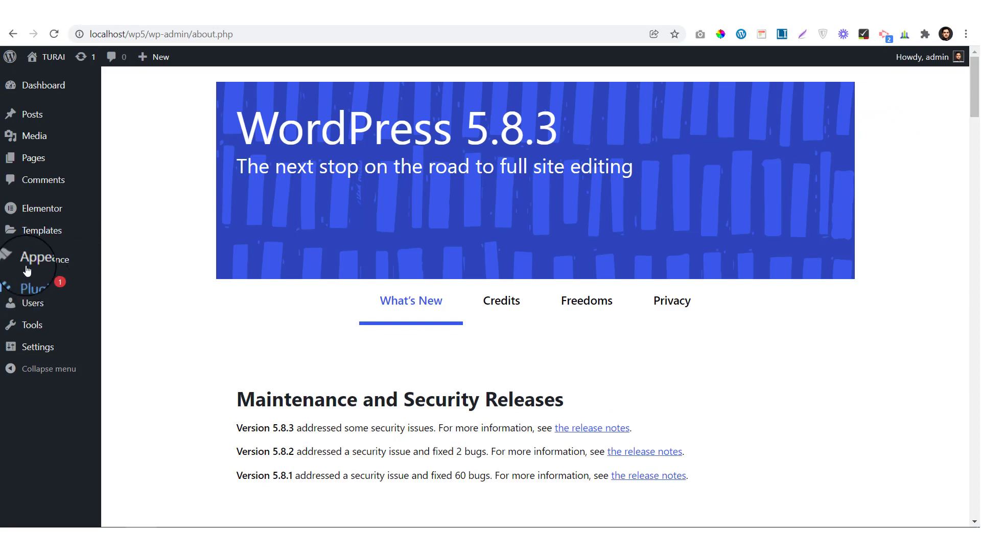
mouse_move(49, 236)
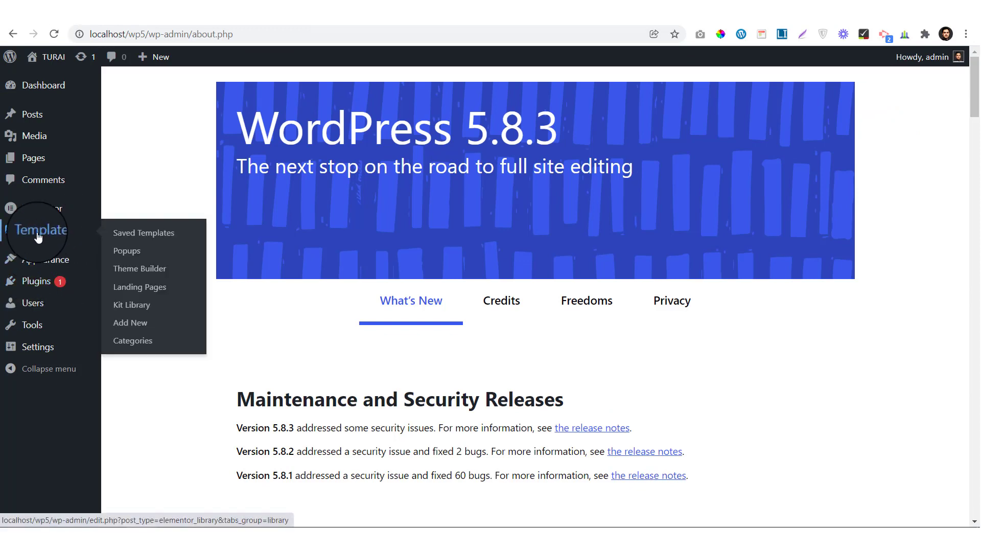
left_click(125, 270)
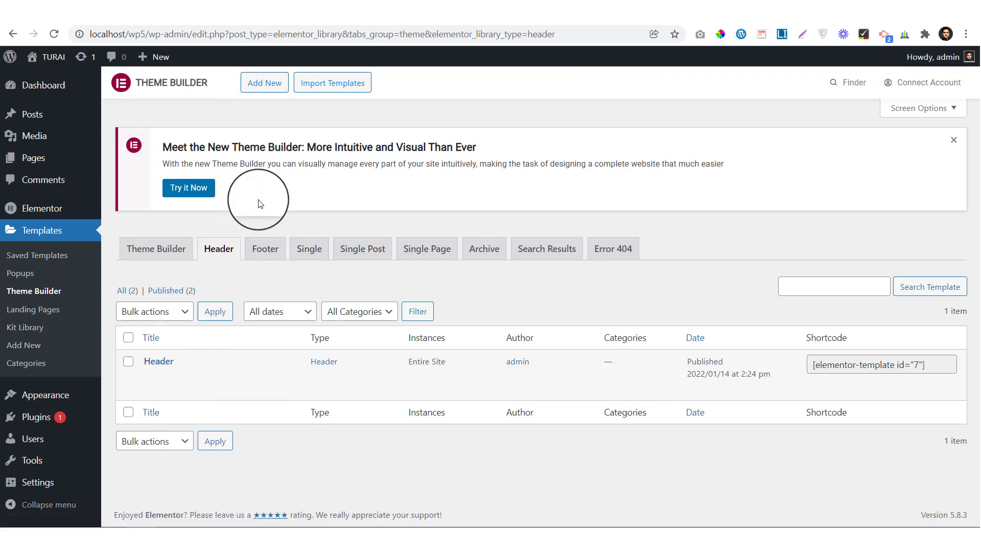
Step: Create a new Header template named "Header" and dismiss the block library to start from a blank layout
left_click(258, 90)
left_click(544, 348)
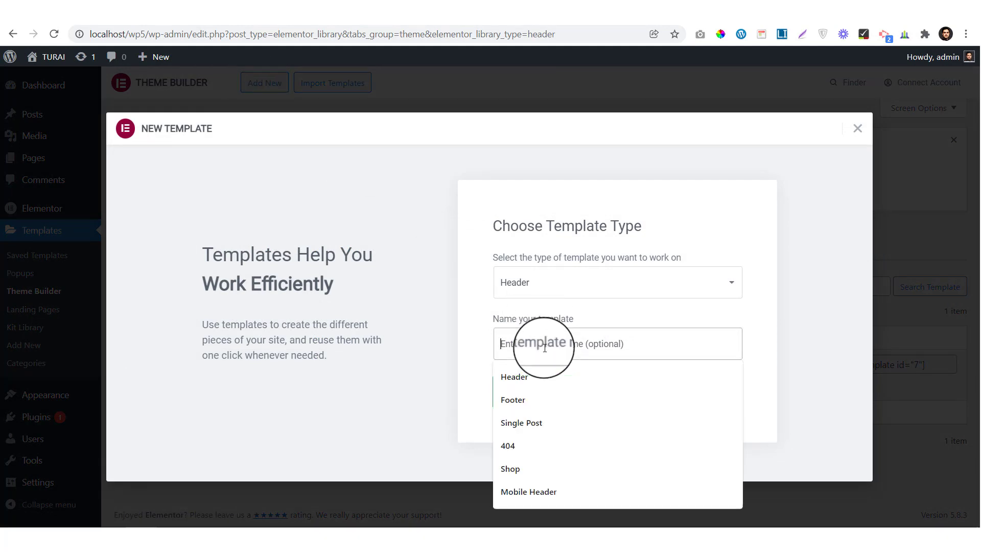
type("Head")
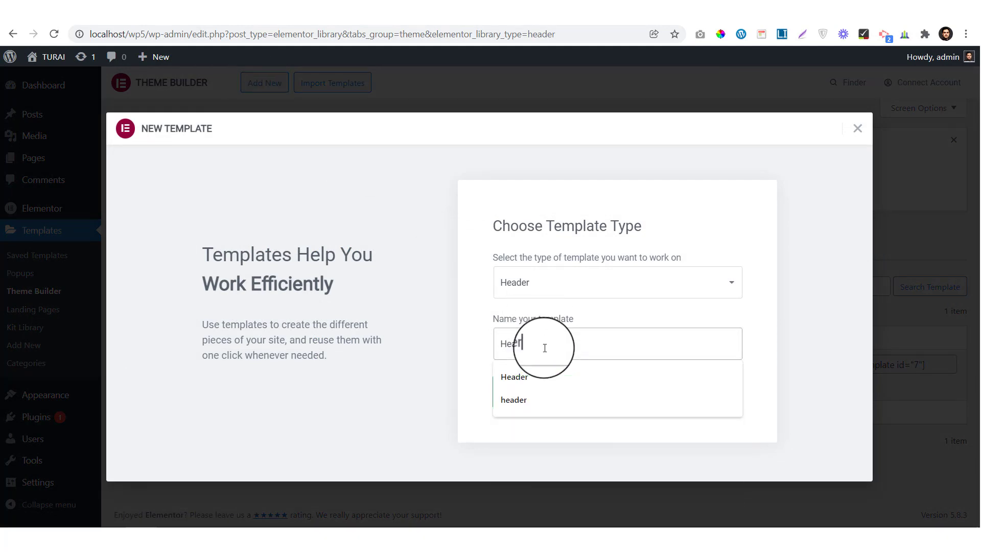
type("er")
left_click(280, 433)
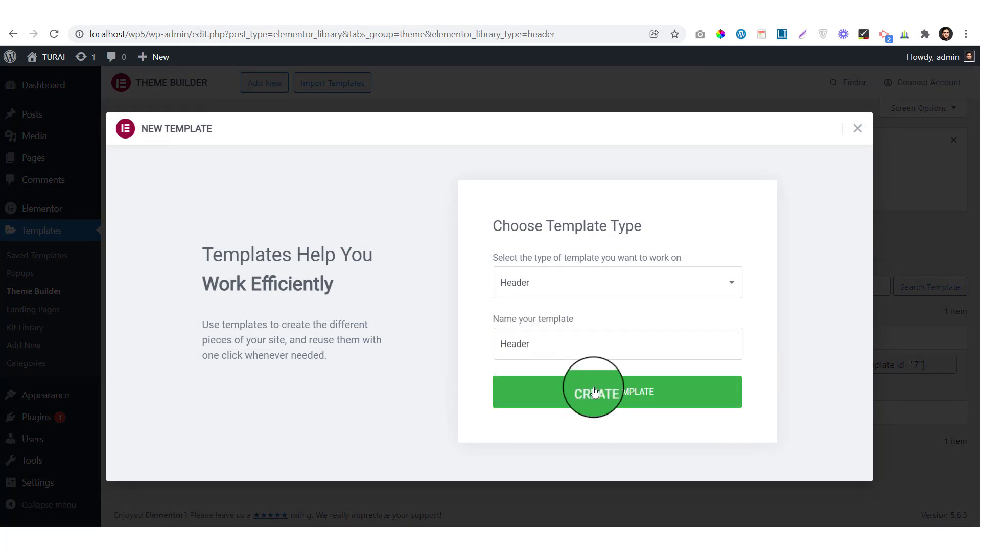
left_click(591, 393)
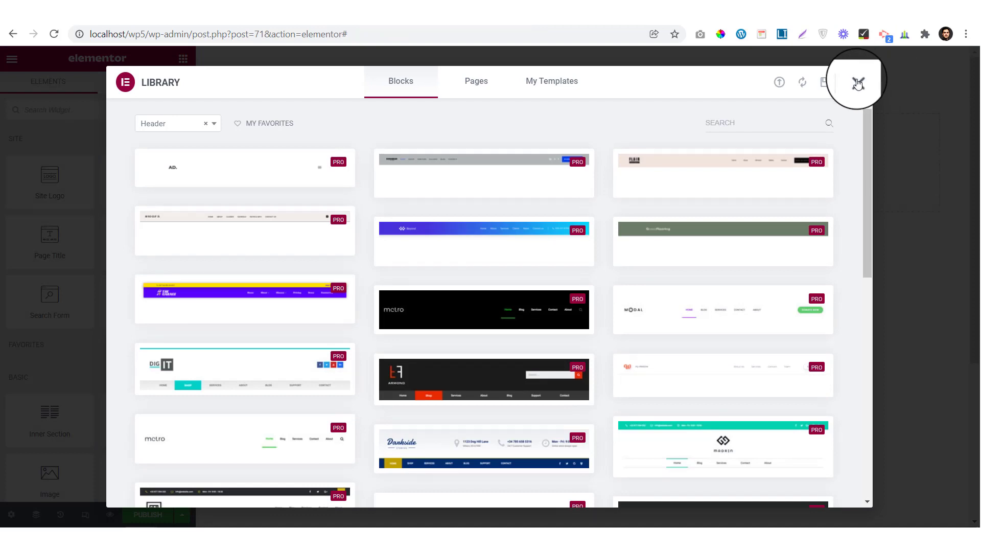
left_click(857, 83)
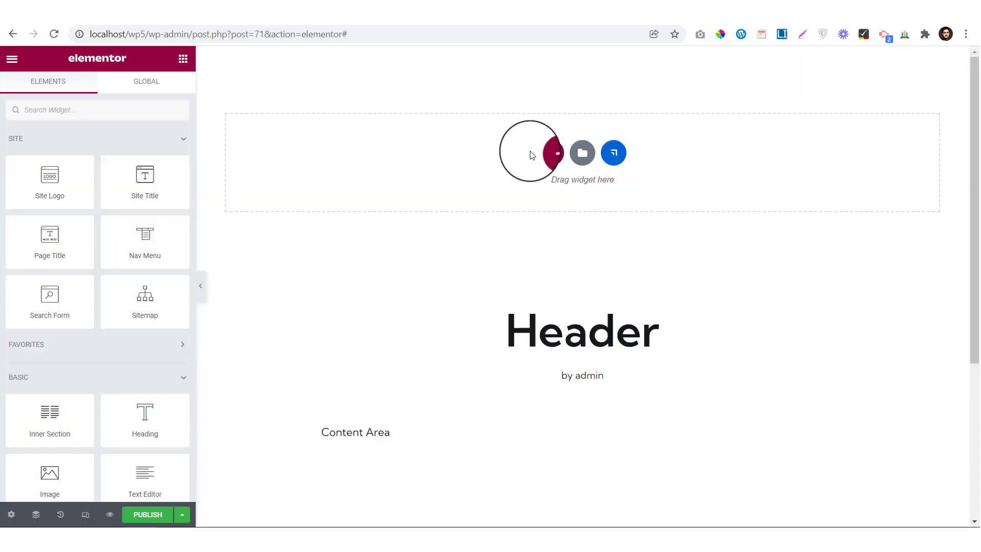
Step: Add a single-column section to the header template and set its height to Min Height at 40 px
left_click(551, 153)
left_click(395, 186)
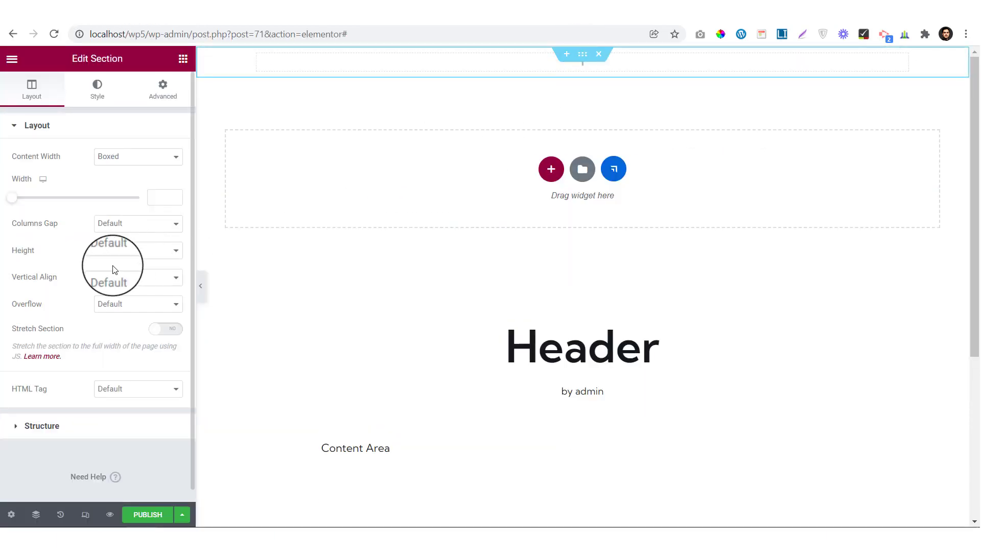
left_click(122, 283)
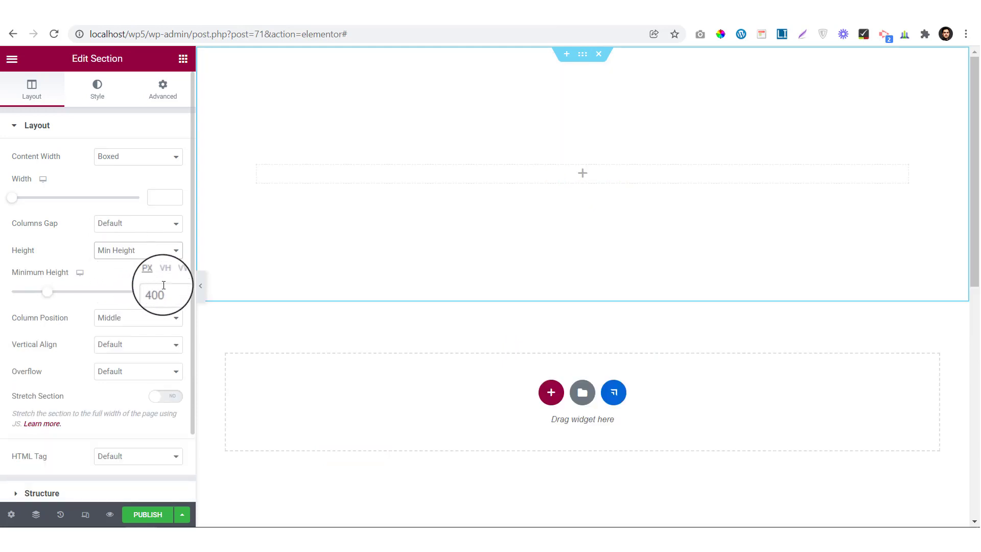
left_click_drag(159, 293, 176, 293)
key("BackSpace")
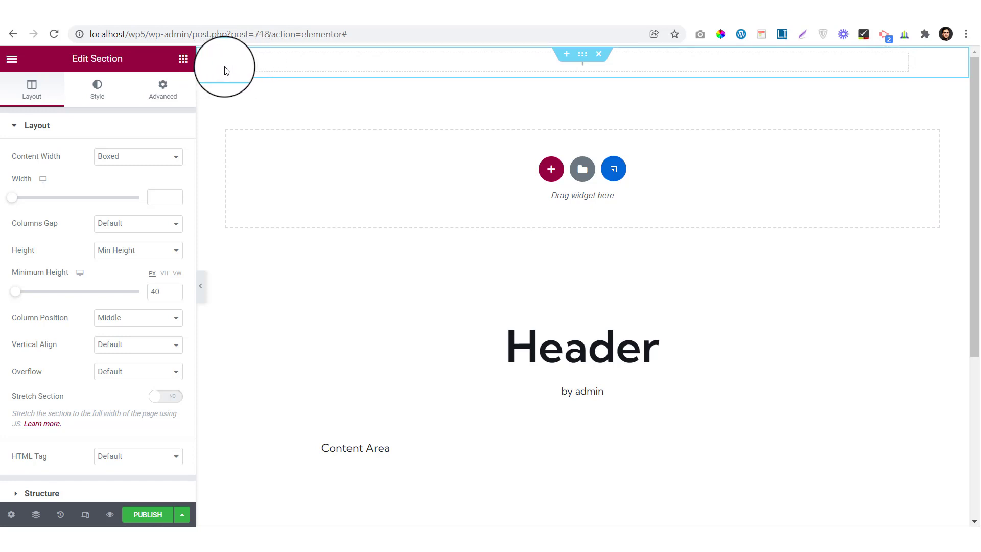
Step: Examine the site-wide Custom CSS for the .elementor-container left and right padding, leaving the Site Settings when done
left_click(11, 59)
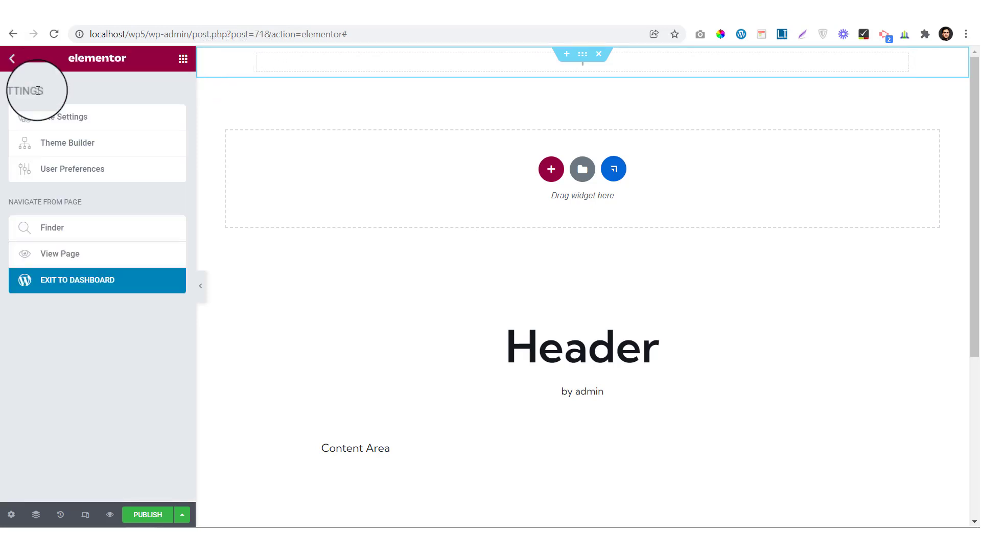
left_click(67, 120)
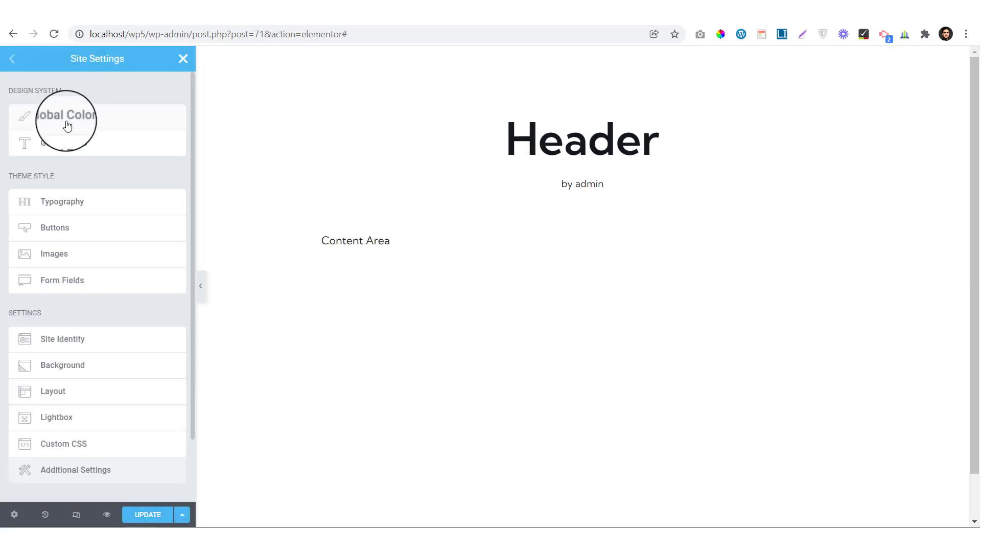
left_click(70, 443)
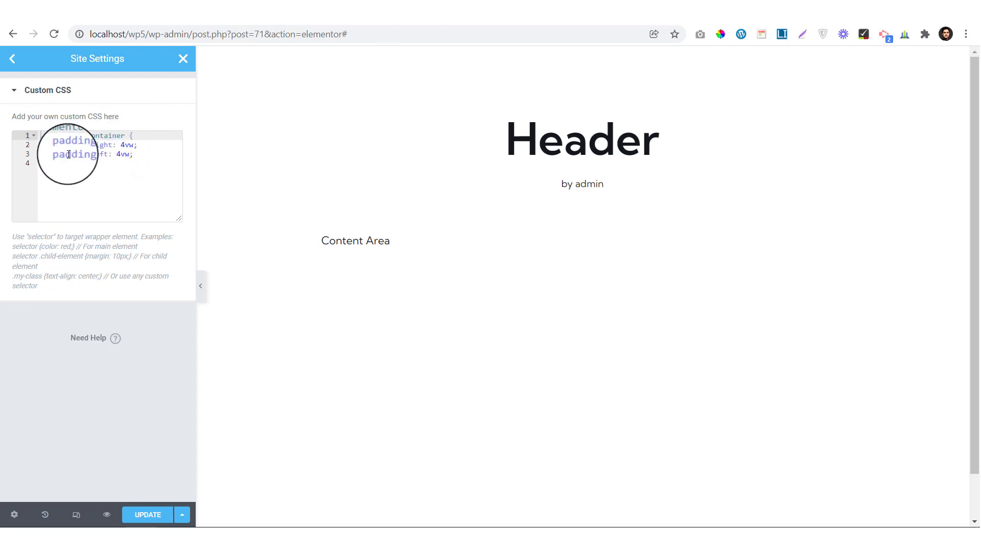
double_click(127, 144)
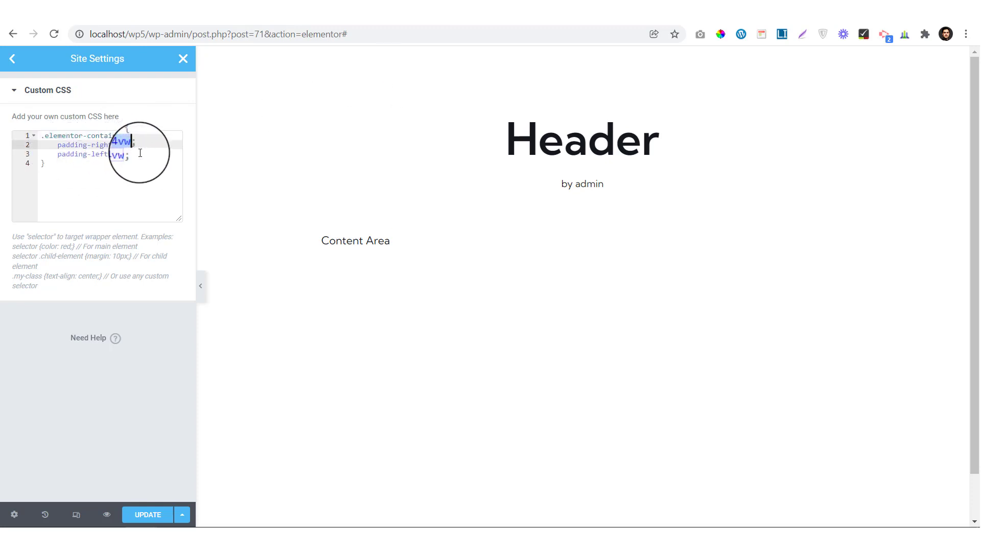
left_click(124, 151)
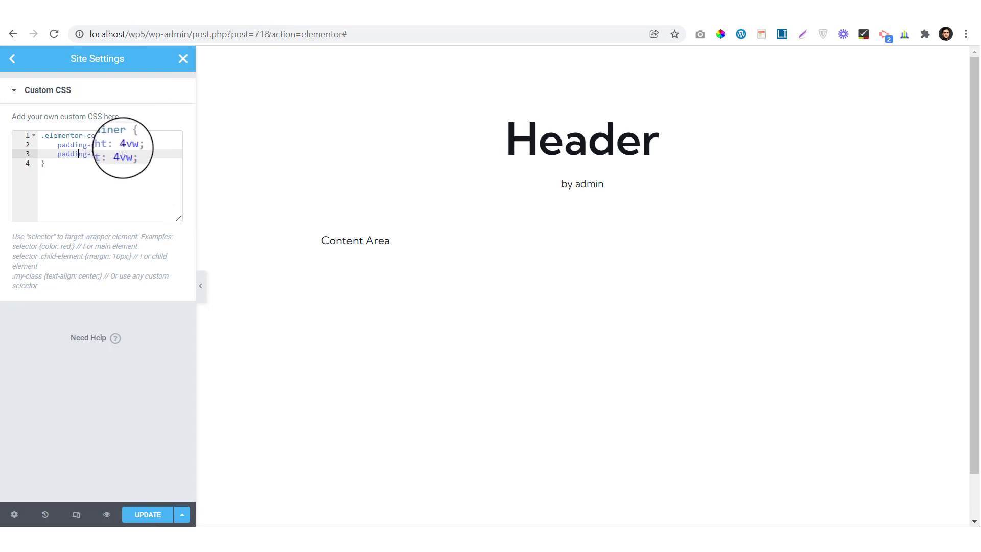
left_click_drag(122, 149, 136, 150)
left_click(141, 162)
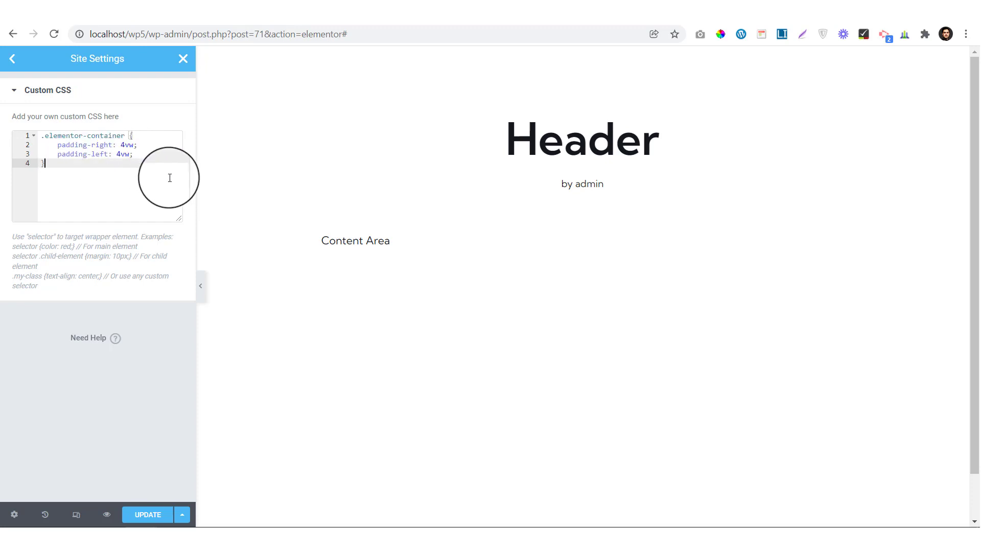
left_click_drag(42, 136, 50, 172)
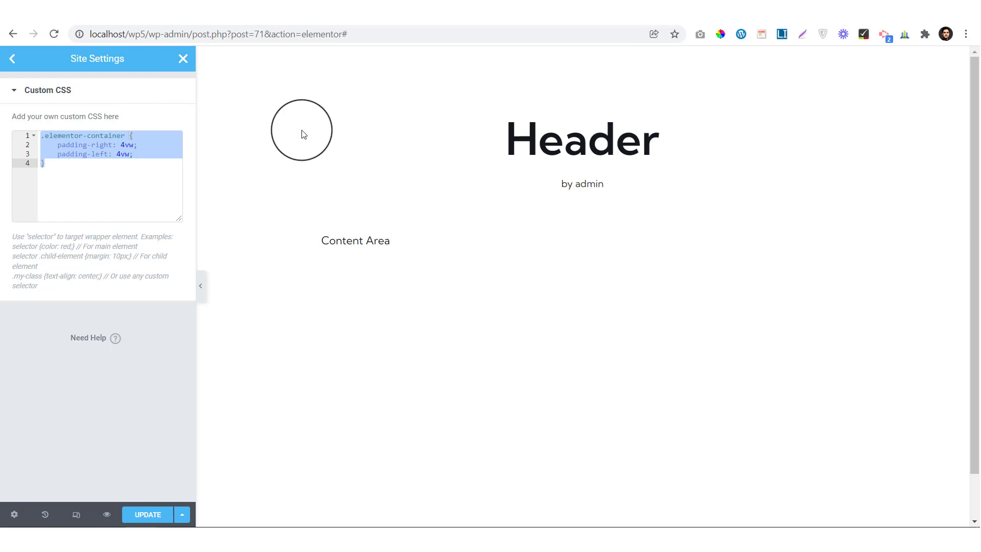
left_click(88, 176)
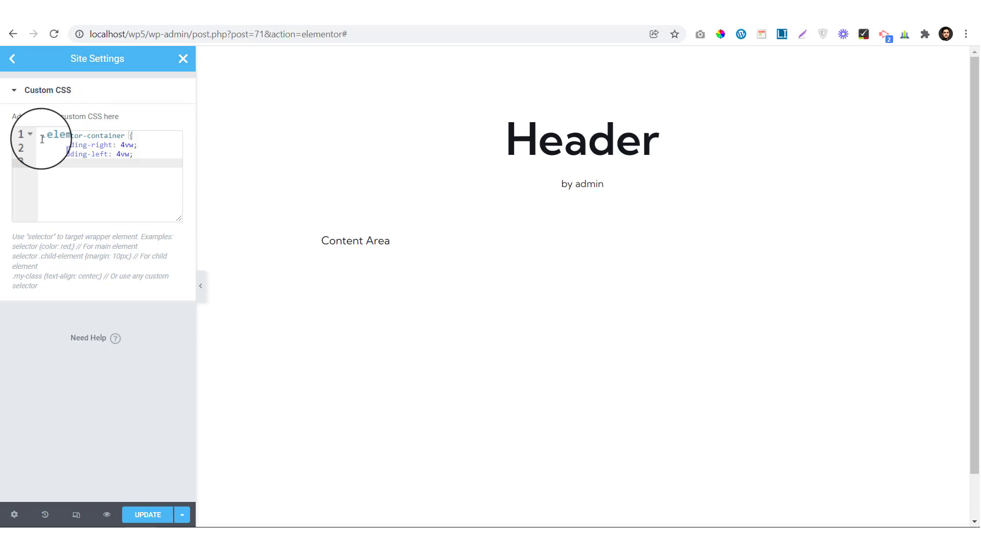
left_click(182, 58)
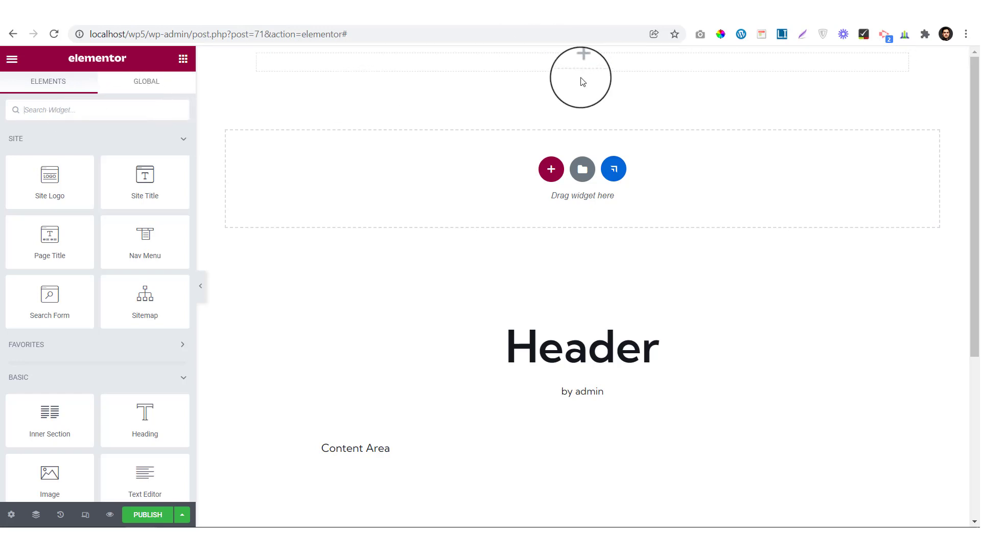
Step: Give the 40 px header section a classic background in the global Primary color, #000000
left_click(587, 60)
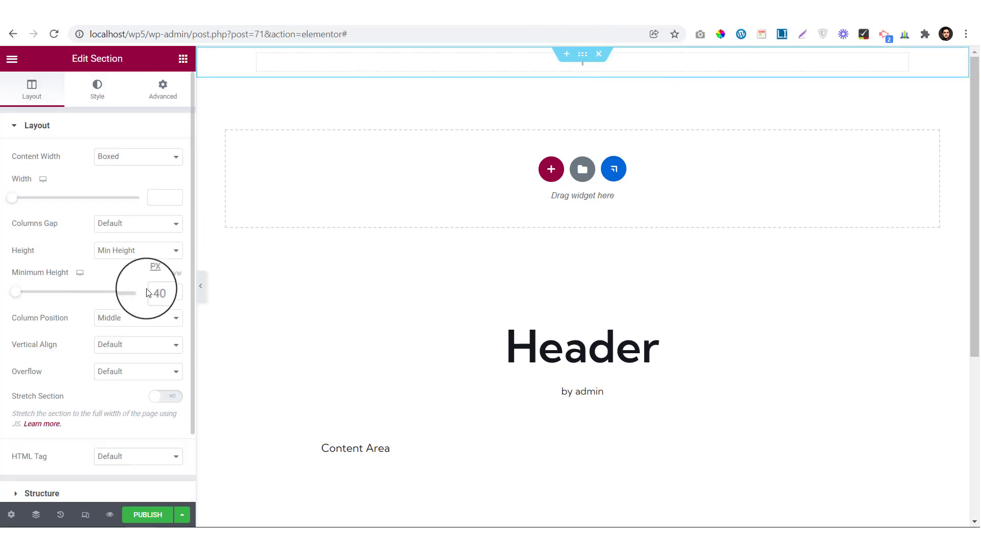
left_click(97, 90)
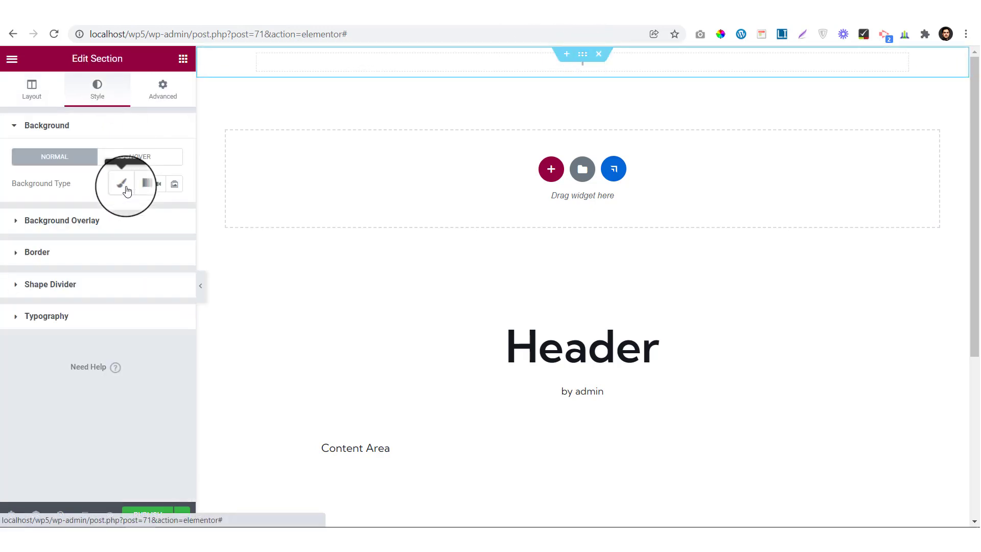
left_click(123, 189)
left_click(157, 210)
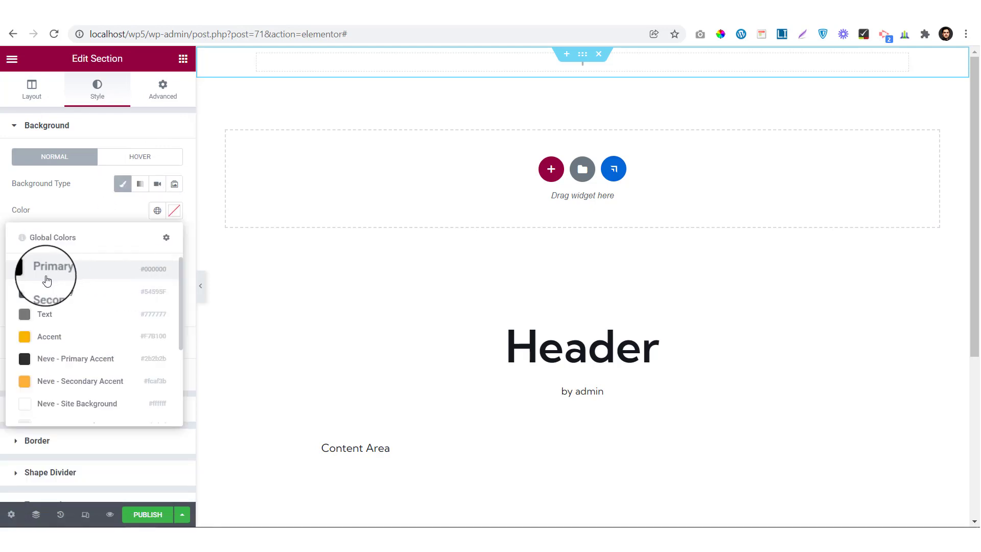
left_click(46, 280)
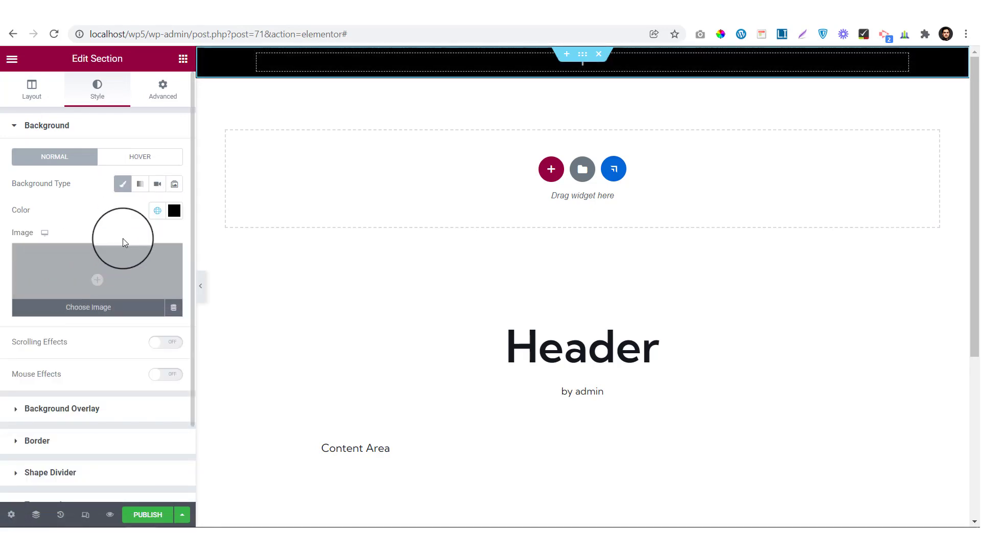
Step: Review the global color choices for the section background and open the Global Colors in the Site Settings
left_click(158, 210)
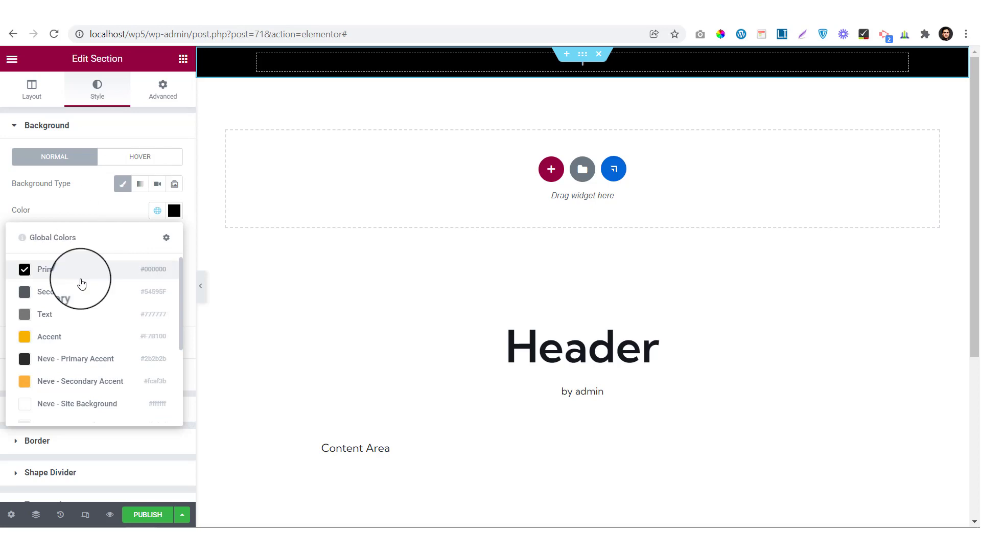
left_click(12, 59)
left_click(59, 116)
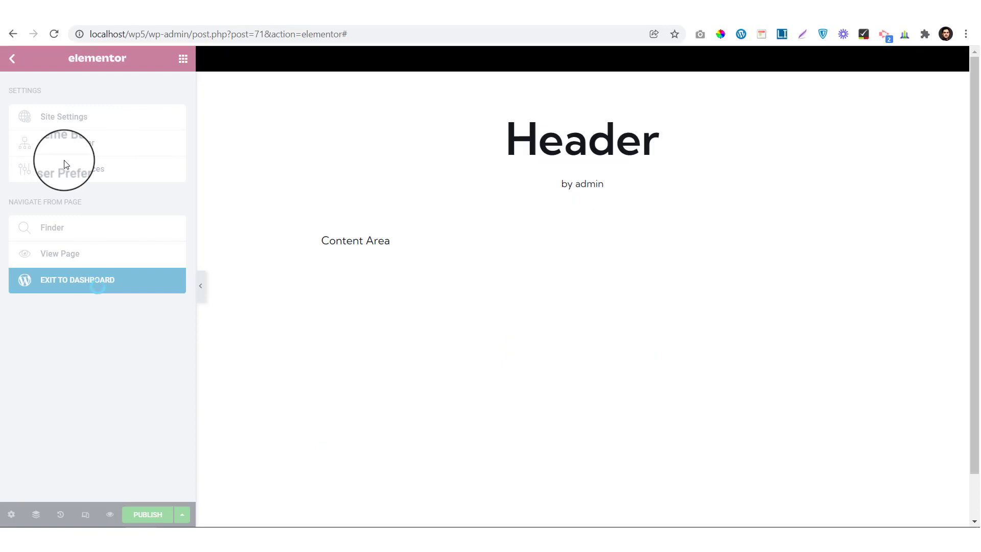
left_click(90, 119)
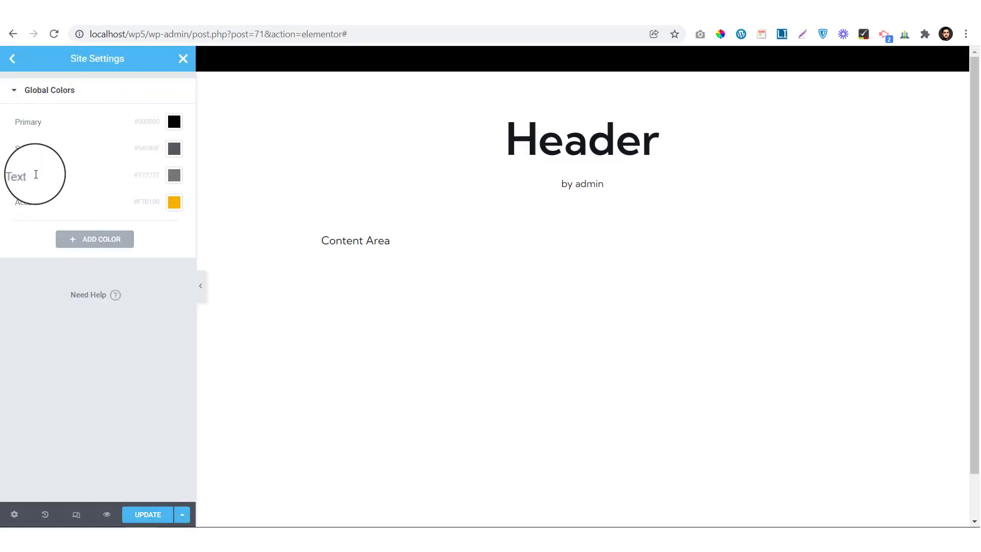
Step: Add a new style to the site-wide Global Fonts, then close the Site Settings and save the changes
left_click(12, 59)
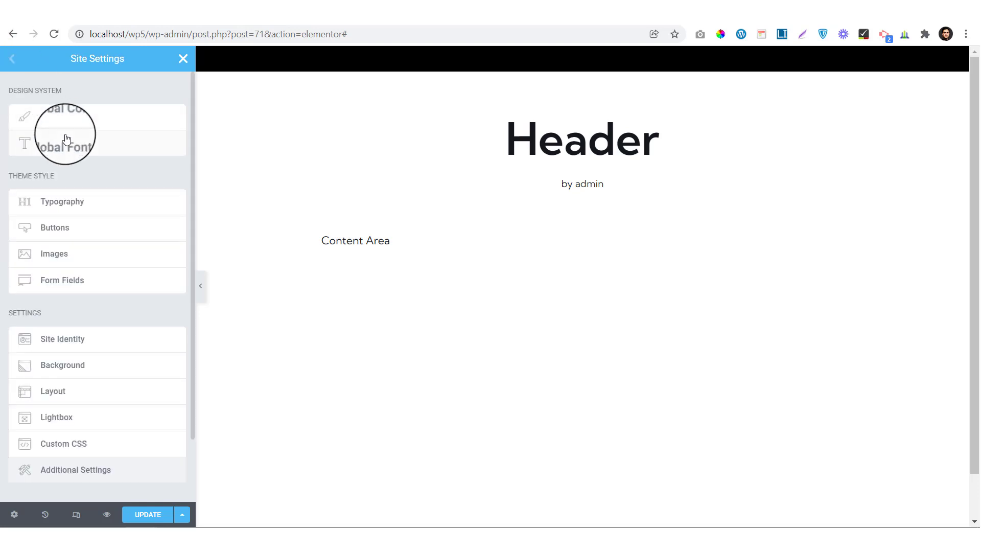
left_click(100, 134)
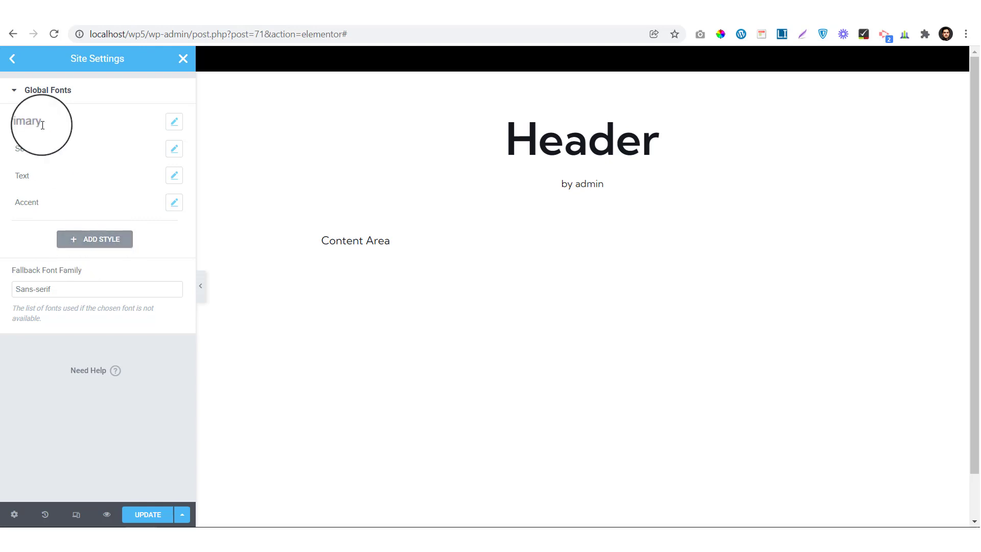
left_click(92, 244)
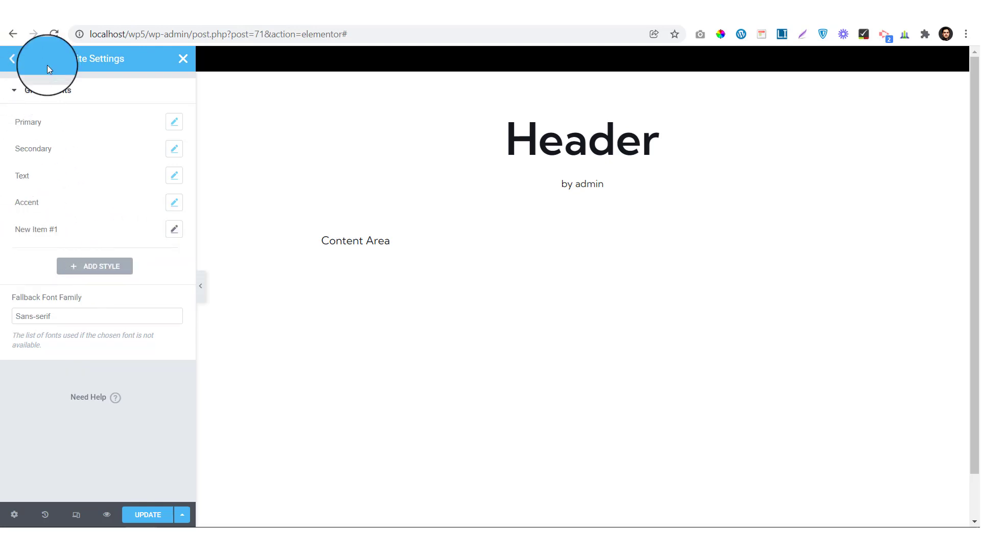
left_click(14, 66)
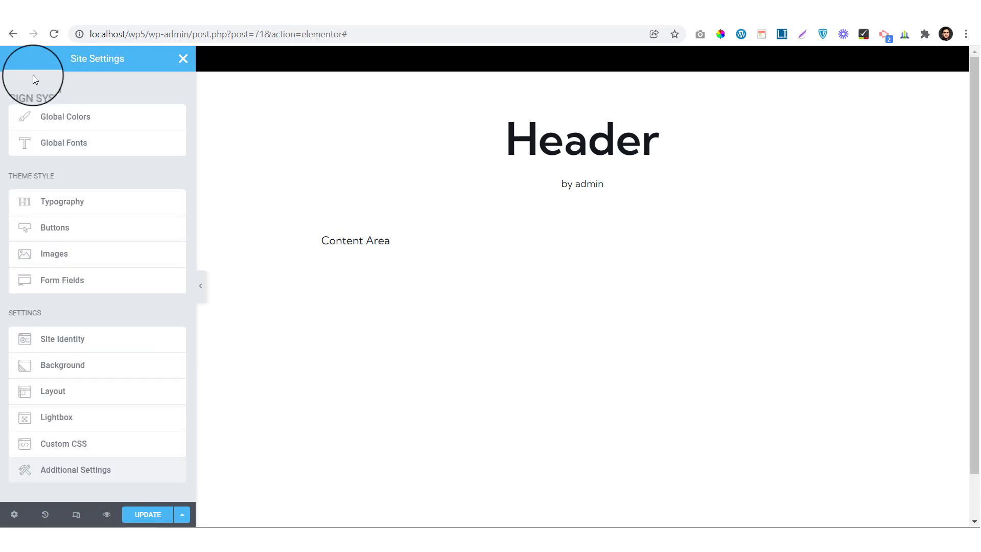
left_click(181, 65)
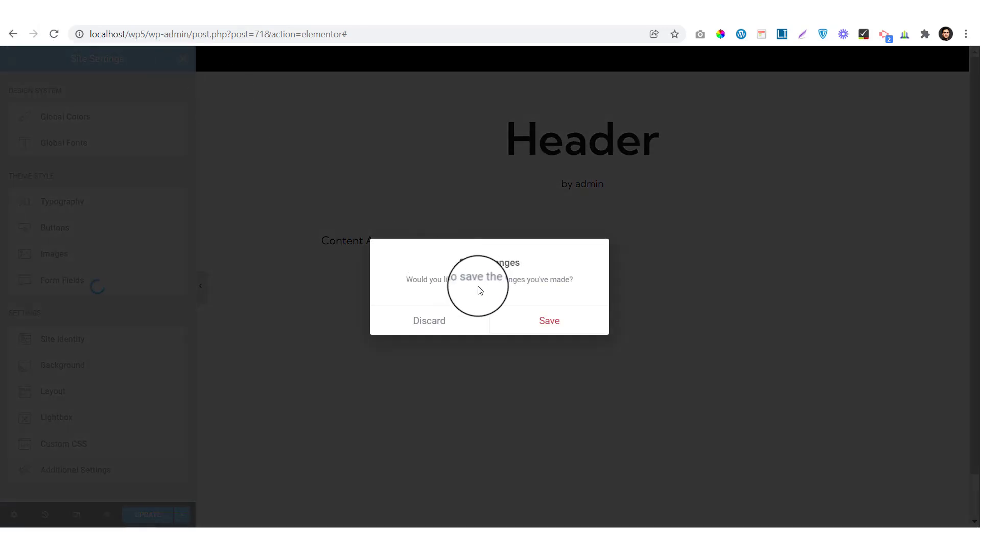
left_click(545, 320)
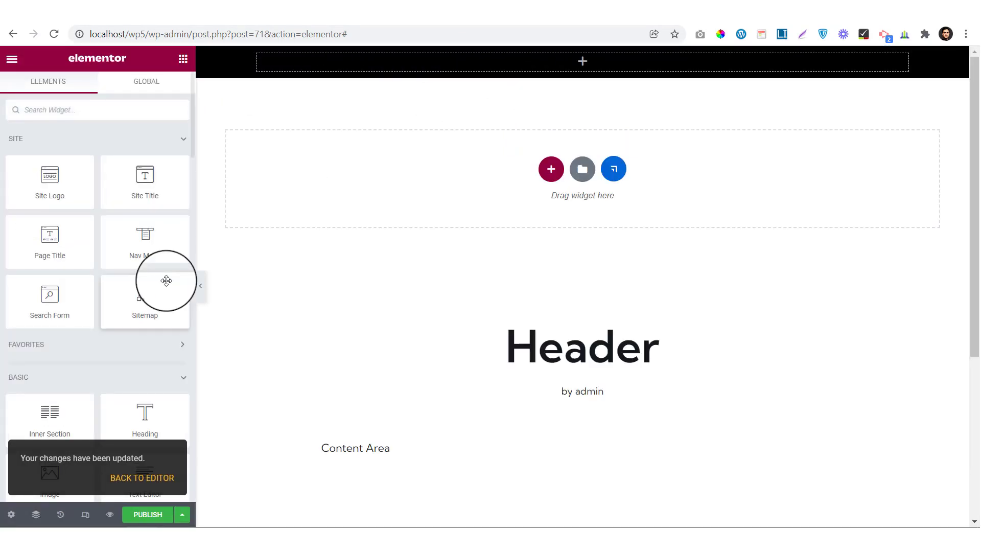
Step: Place a Heading widget in the black header section and give it the global Text color, #777777
left_click_drag(146, 422, 403, 64)
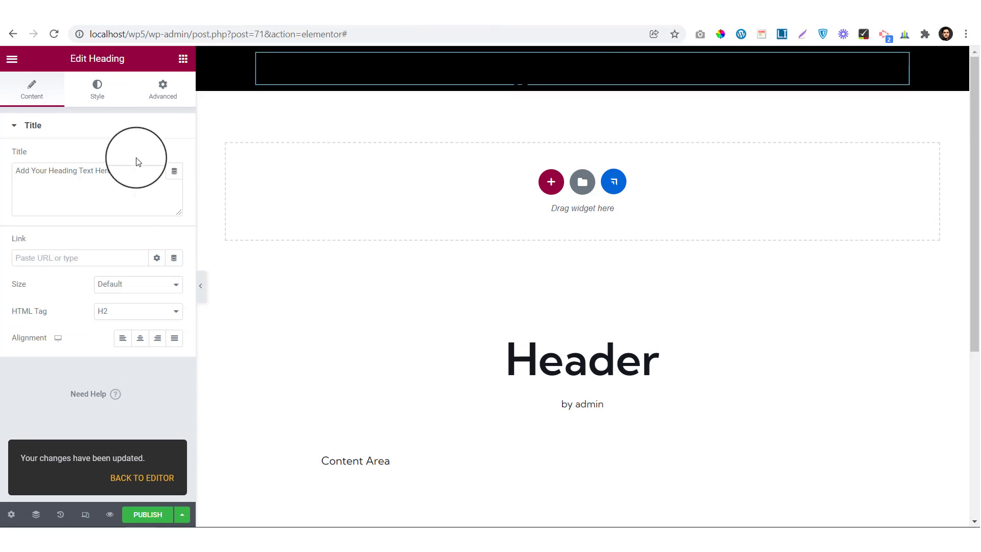
left_click(102, 96)
left_click(158, 157)
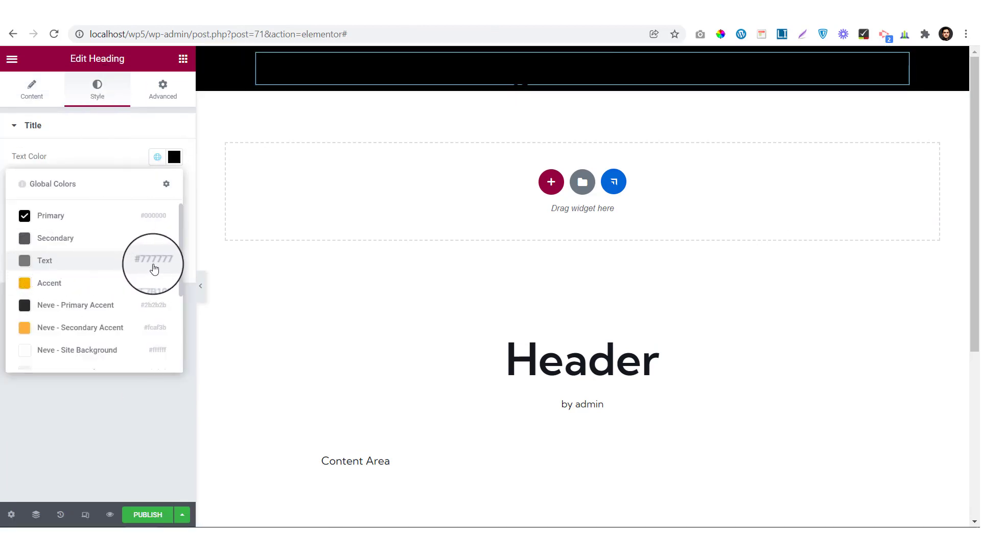
left_click(85, 270)
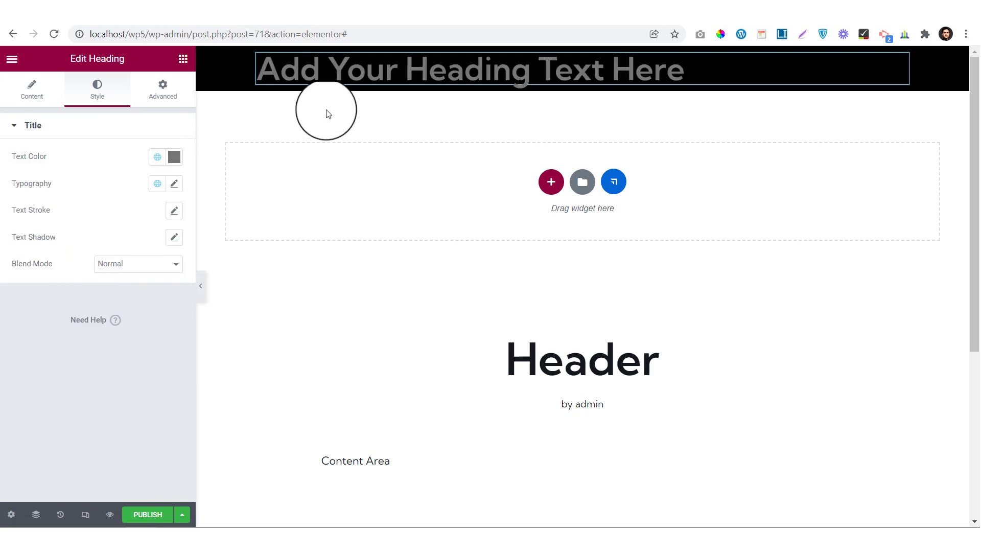
Step: Set the HTML tag of the heading in the black bar to p
left_click(33, 95)
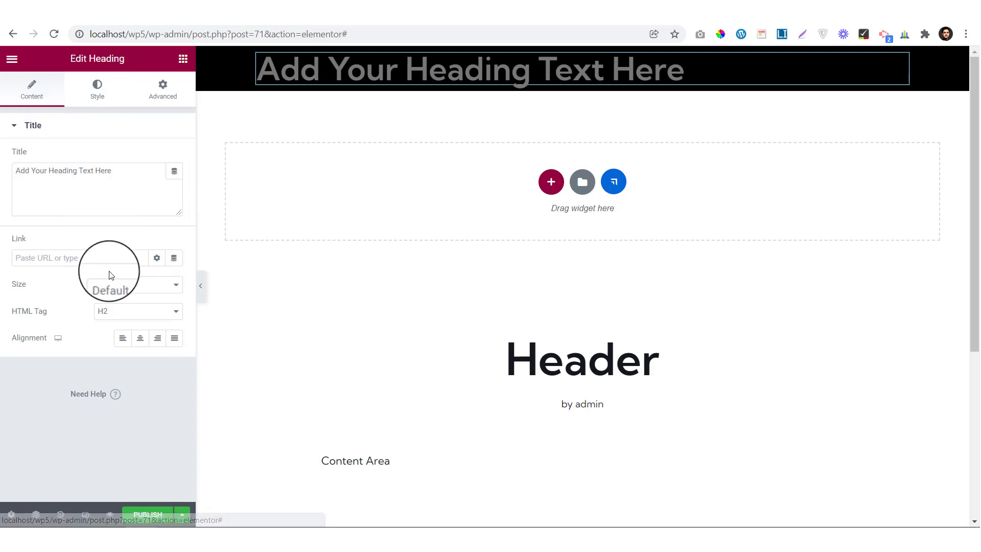
left_click(109, 311)
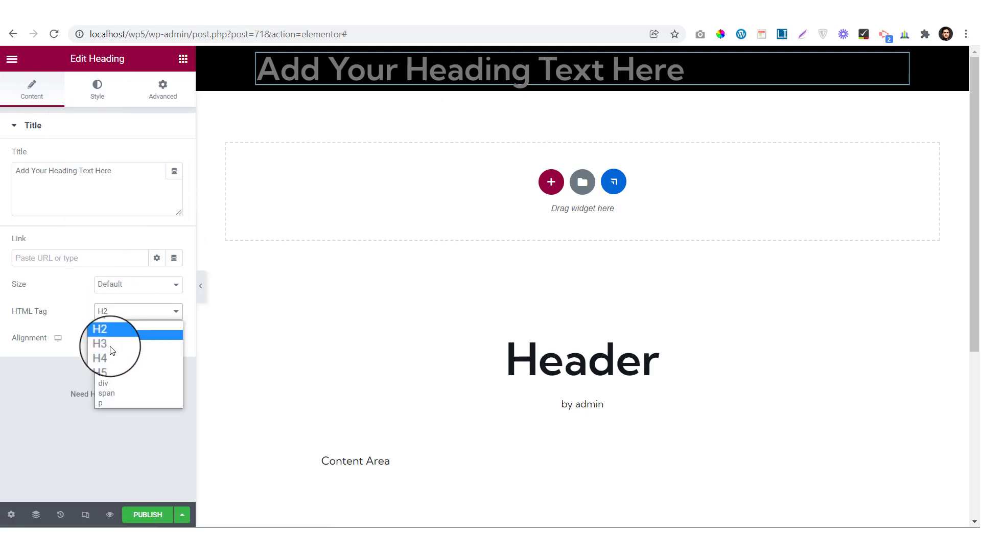
left_click(104, 404)
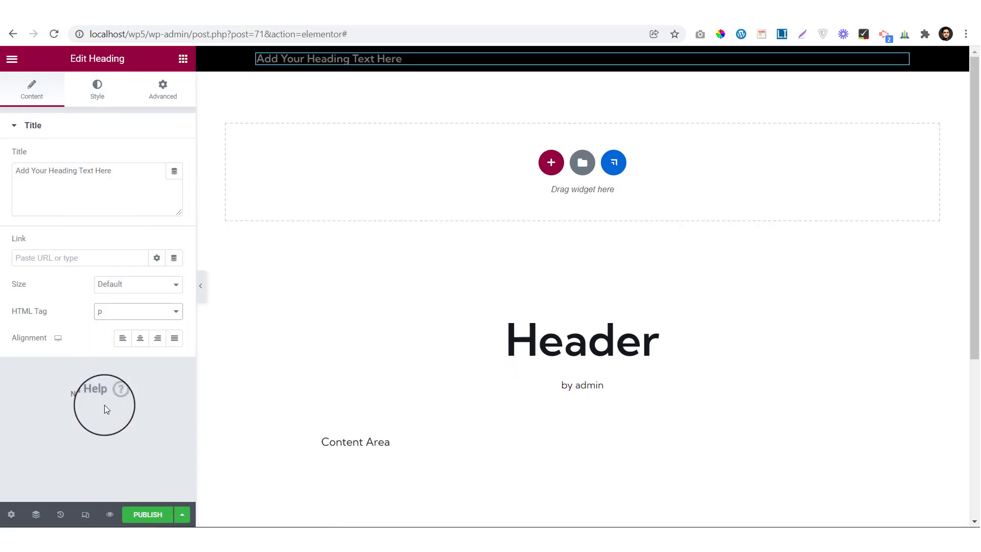
Step: Set the heading's typography to a size of 12 px and a weight of 500
left_click(97, 91)
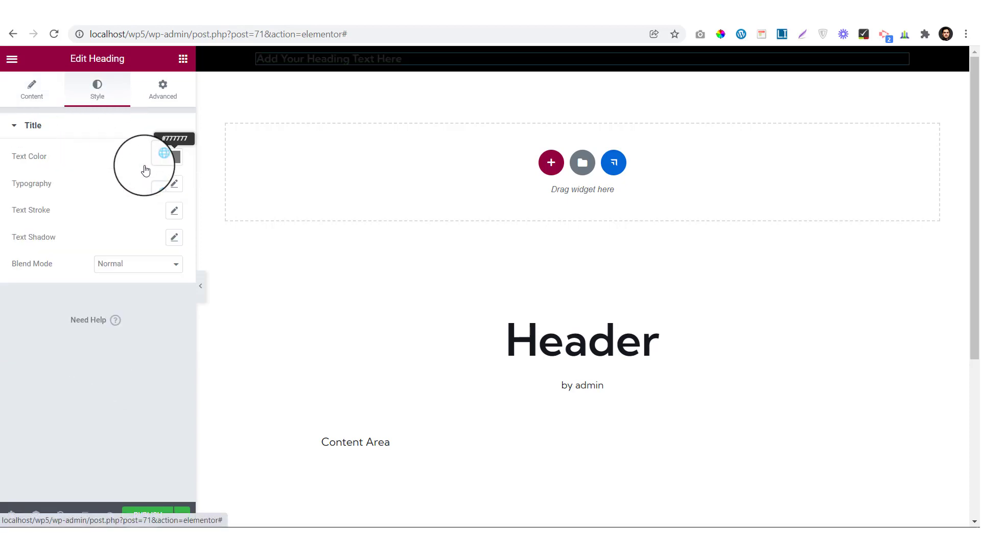
left_click(174, 184)
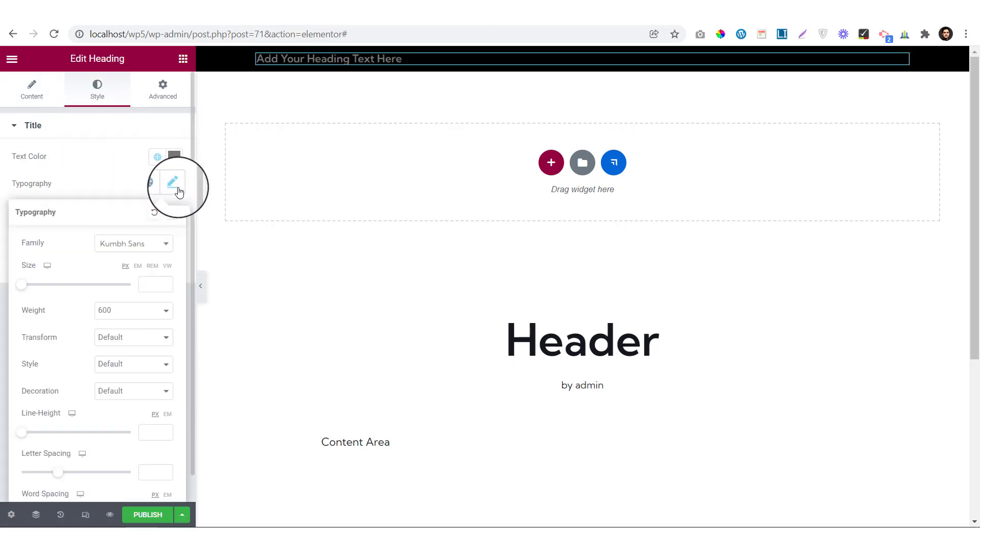
left_click(150, 287)
type("12")
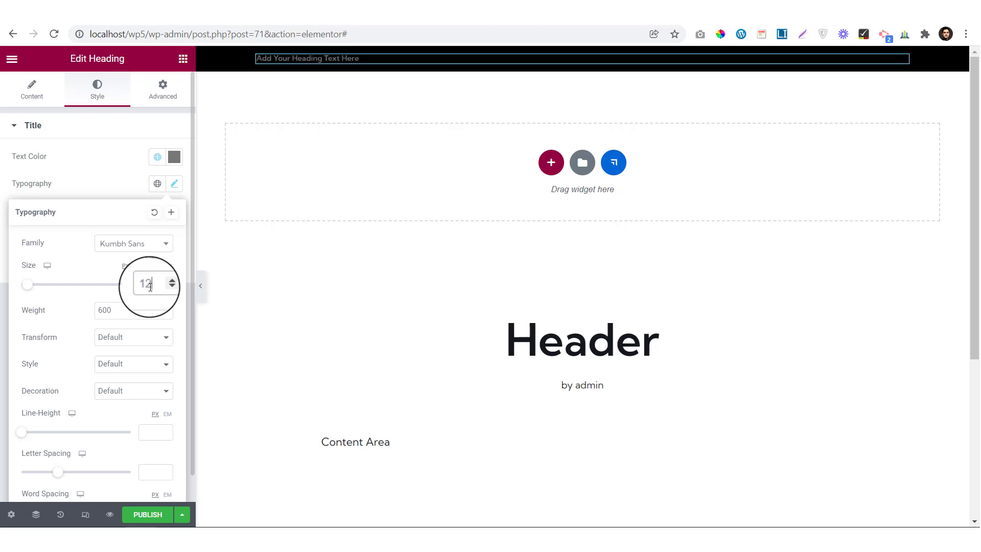
left_click(107, 318)
left_click(109, 363)
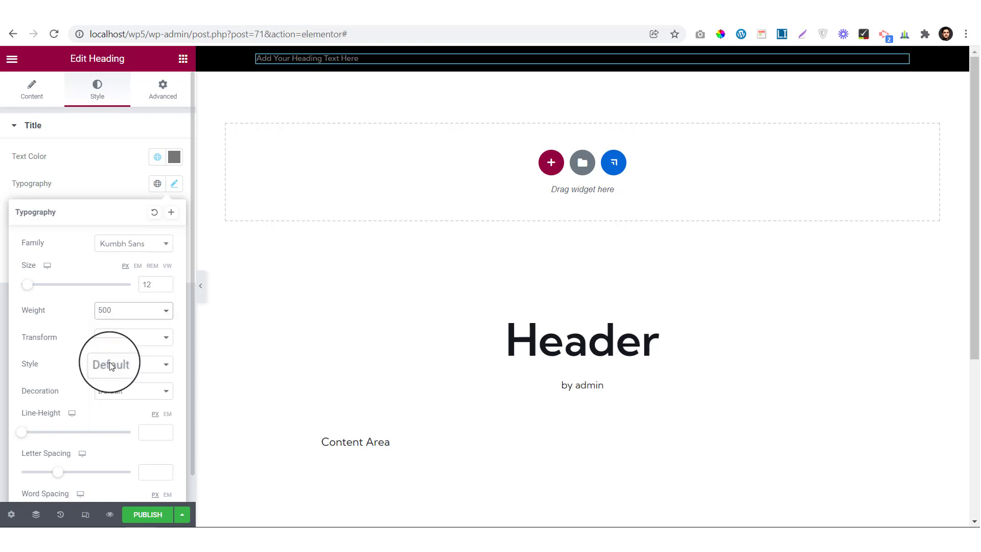
left_click(248, 112)
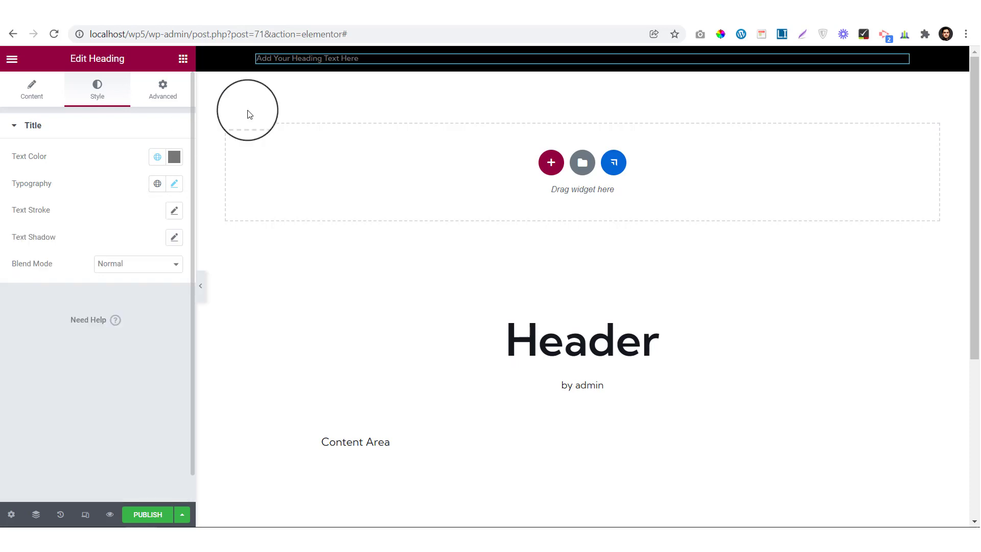
Step: Copy the tagline "TURAI THE FAMOUS HOMES AND DECORATIONS ACCESORIES!" from the TUZAI home page and use it as the heading's title
left_click(225, 4)
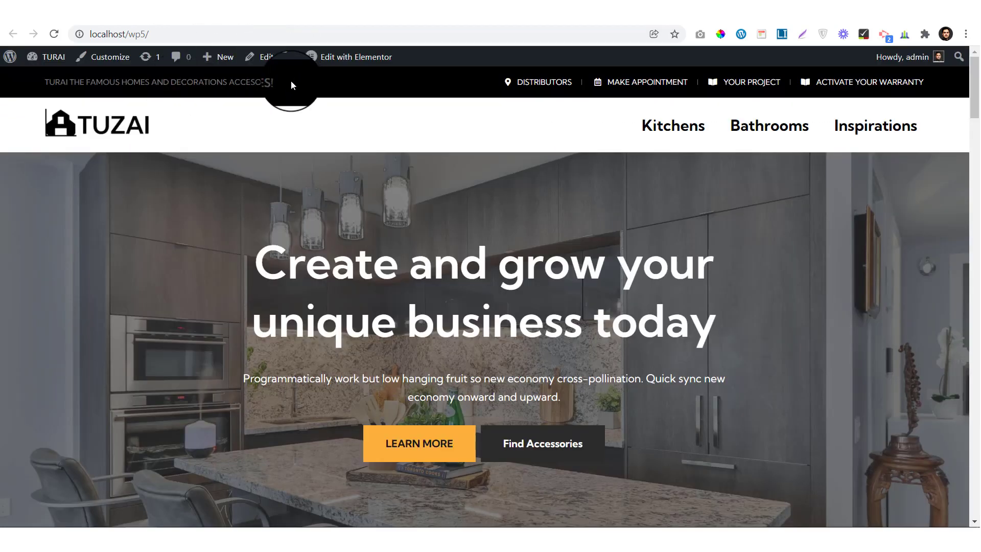
left_click_drag(290, 81, 55, 82)
right_click(55, 83)
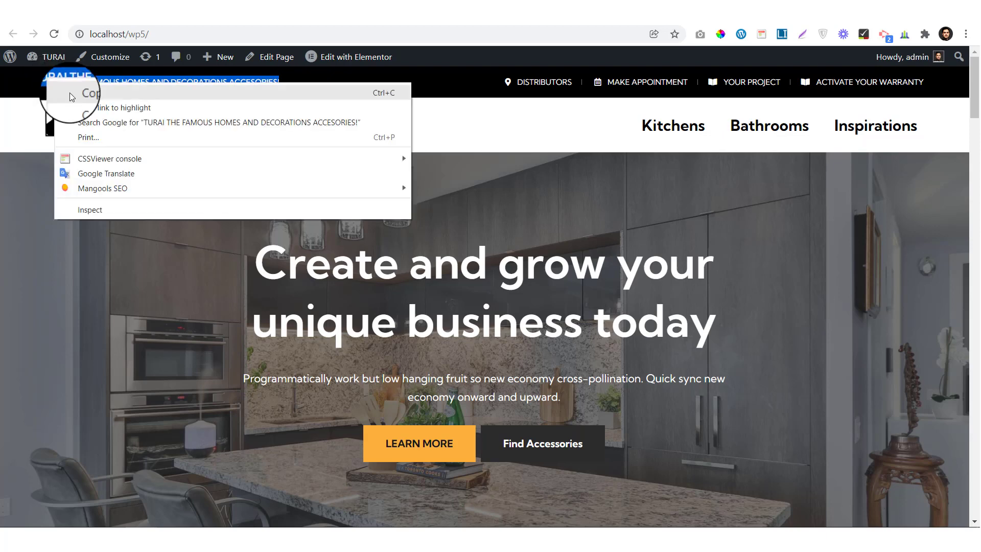
left_click(70, 95)
left_click(67, 14)
left_click(31, 89)
left_click_drag(116, 171, 1, 172)
key("ctrl+v")
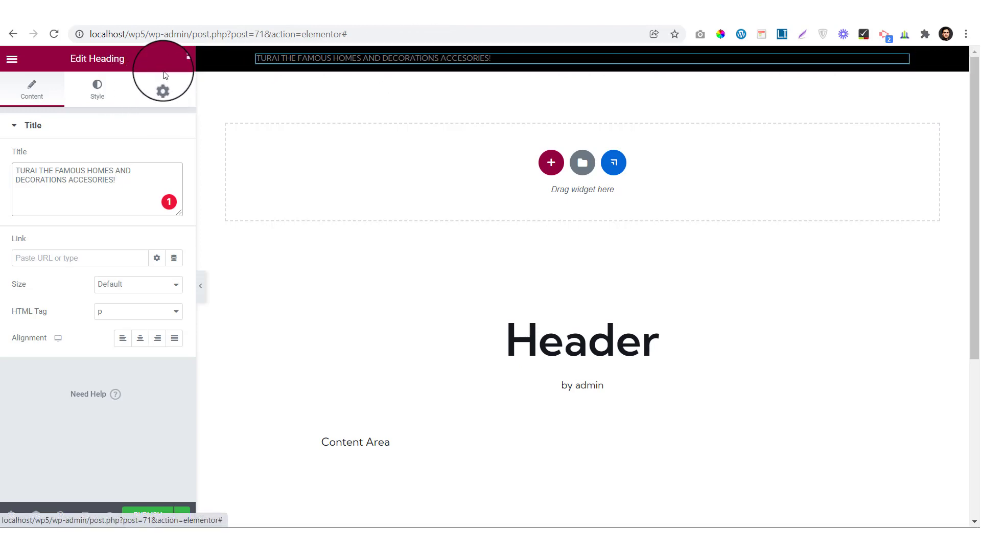
Step: Add an Icon List widget below the heading in the black section and delete its second and third items
left_click(183, 71)
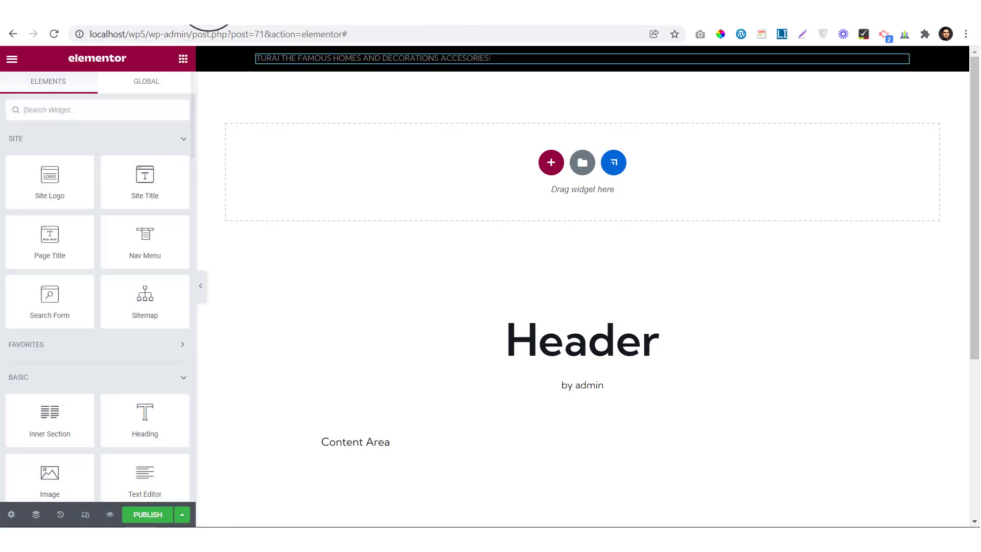
left_click(220, 12)
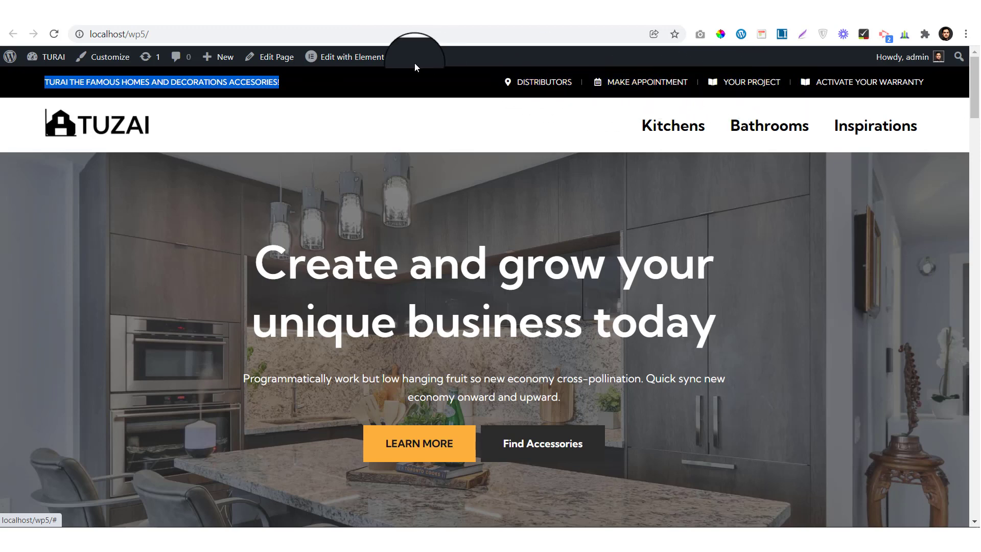
left_click(137, 3)
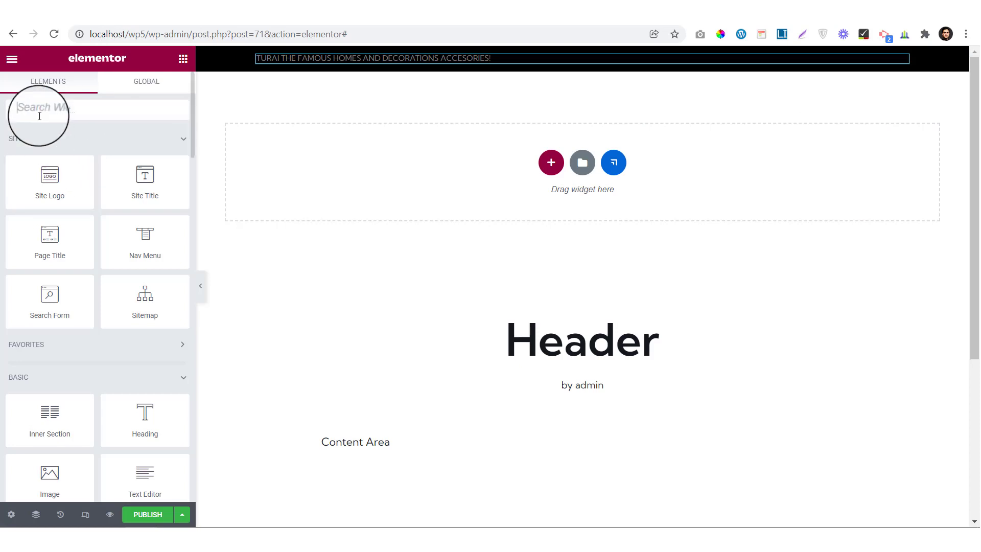
type("icon lis")
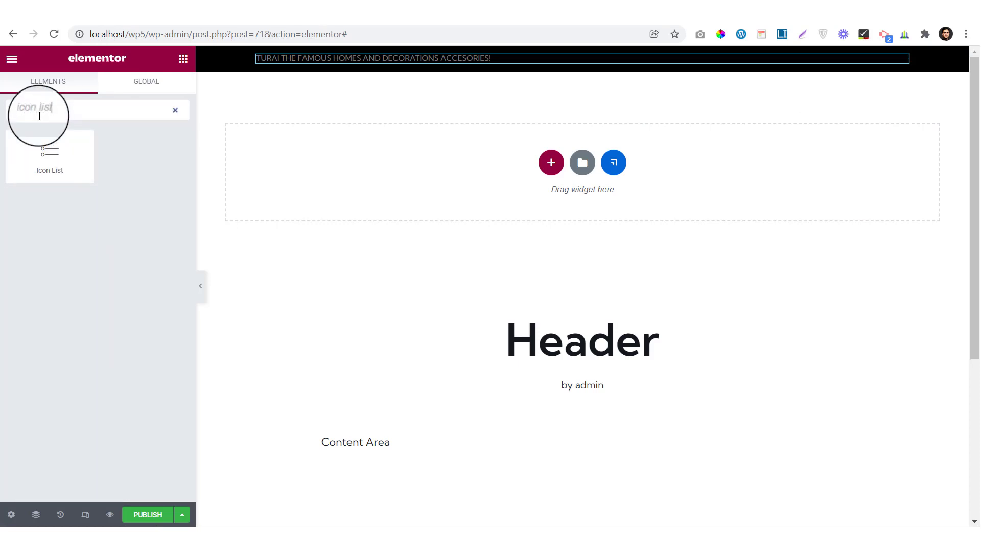
type("t")
left_click_drag(45, 152, 432, 59)
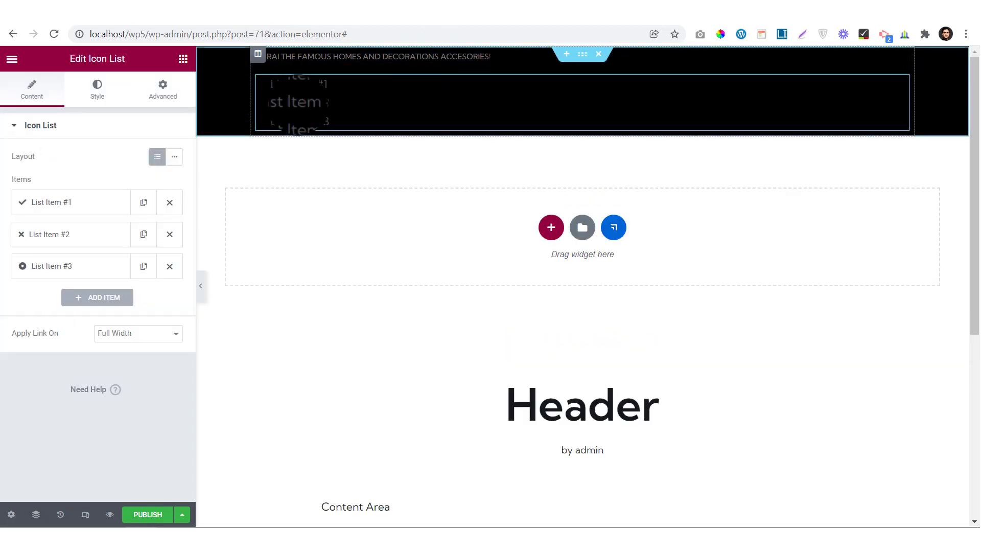
left_click(169, 266)
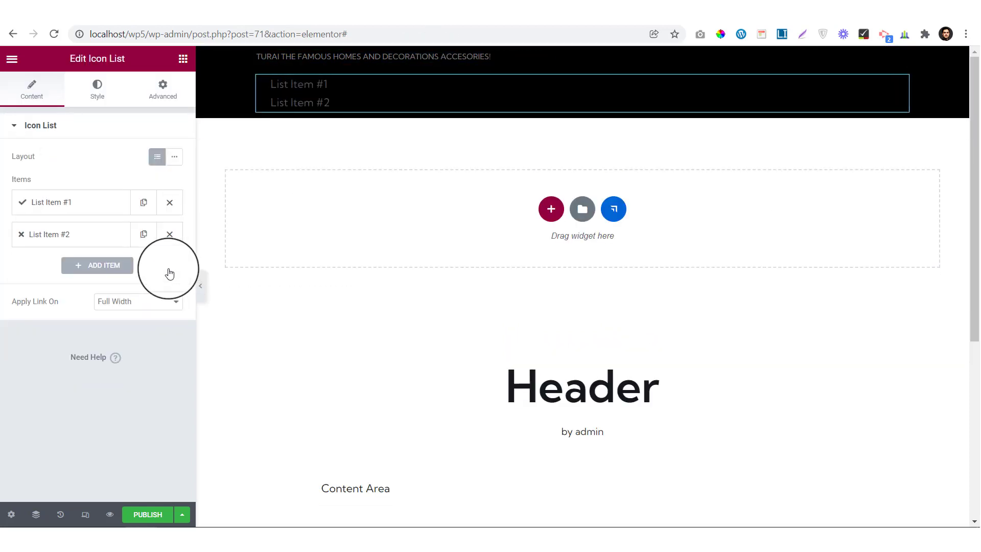
left_click(169, 233)
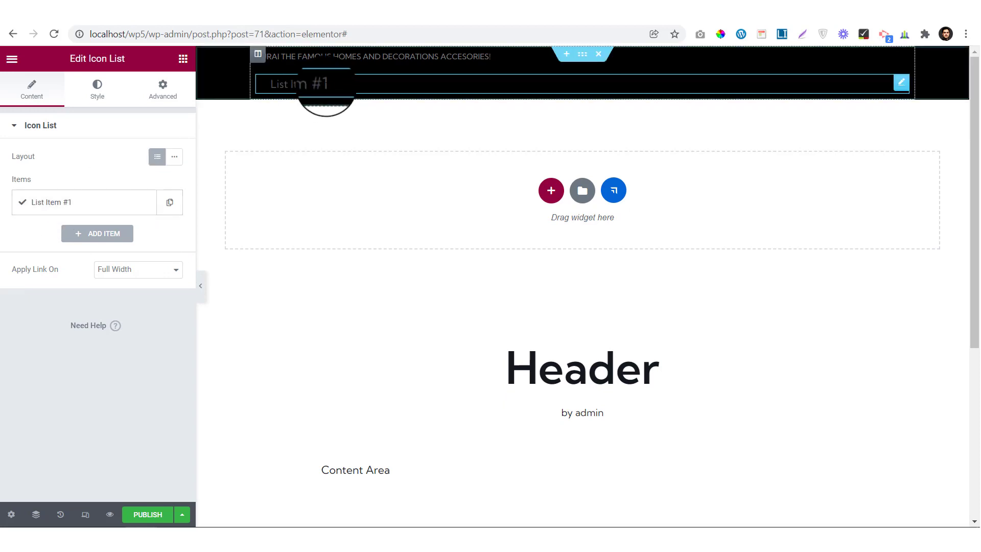
Step: Replace the text of the remaining icon list item with DISTRIBUTORS, copied from the TUZAI home page's top bar
left_click(109, 206)
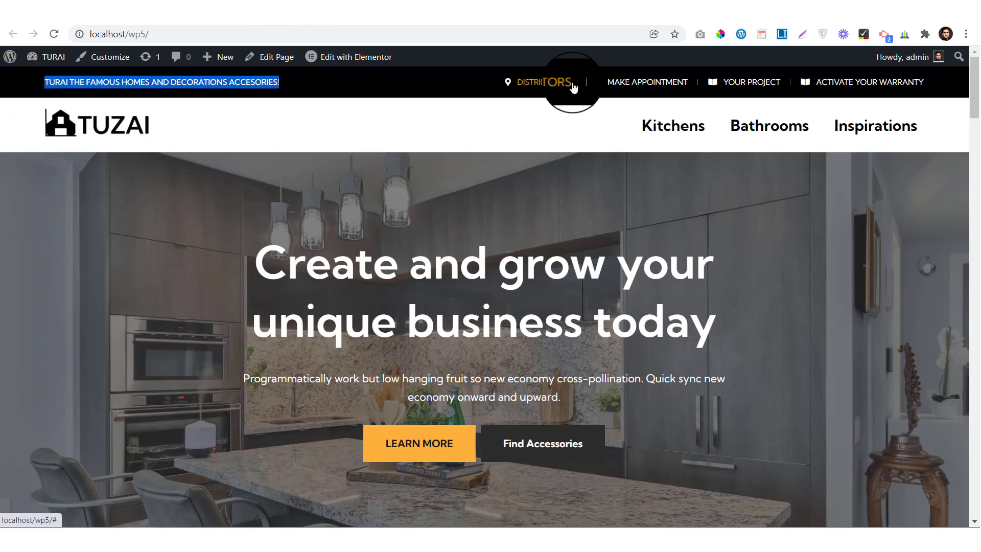
left_click_drag(574, 86, 536, 83)
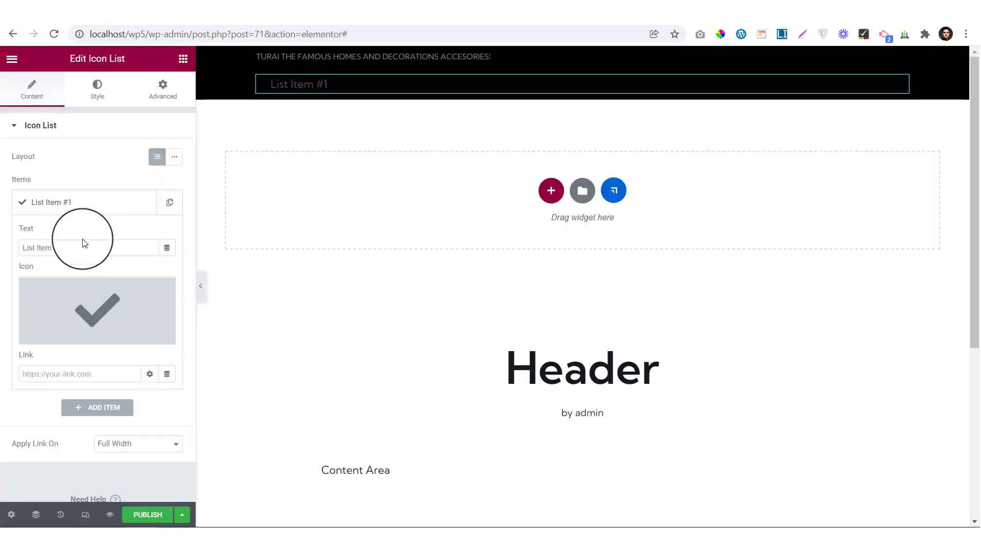
left_click_drag(84, 243, 1, 246)
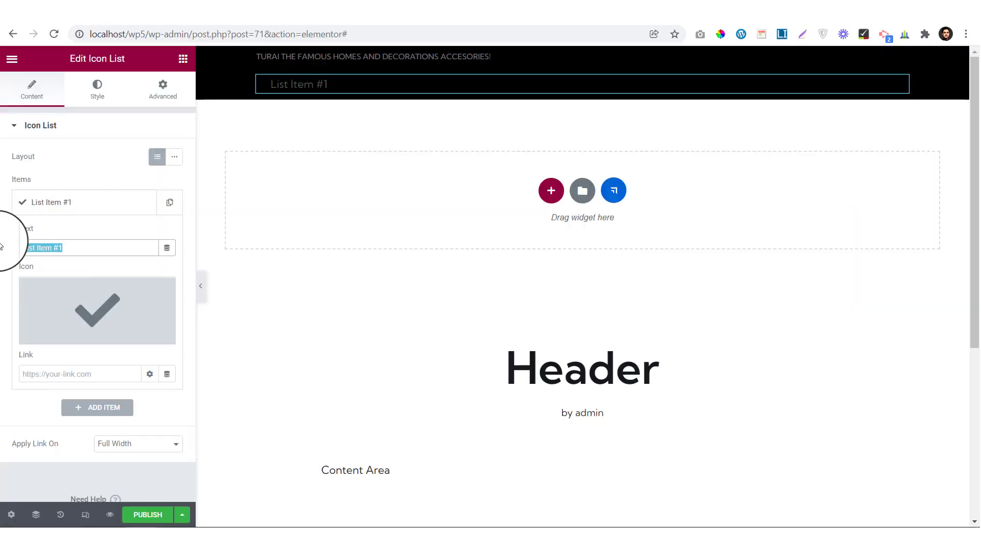
key("ctrl+v")
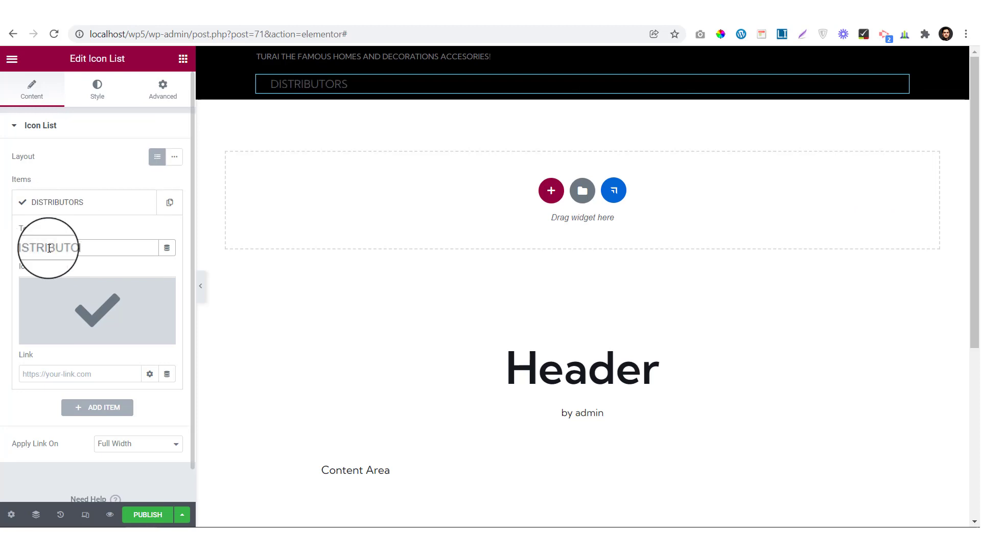
Step: Search the icon library for "map" and give the DISTRIBUTORS item the map marker icon with a hole in it
left_click(87, 310)
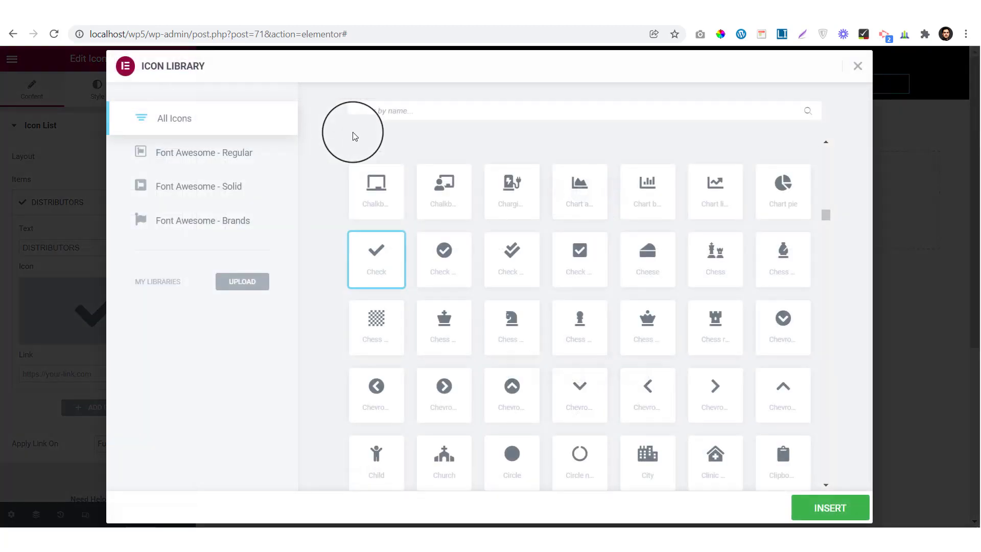
left_click(397, 111)
type("map")
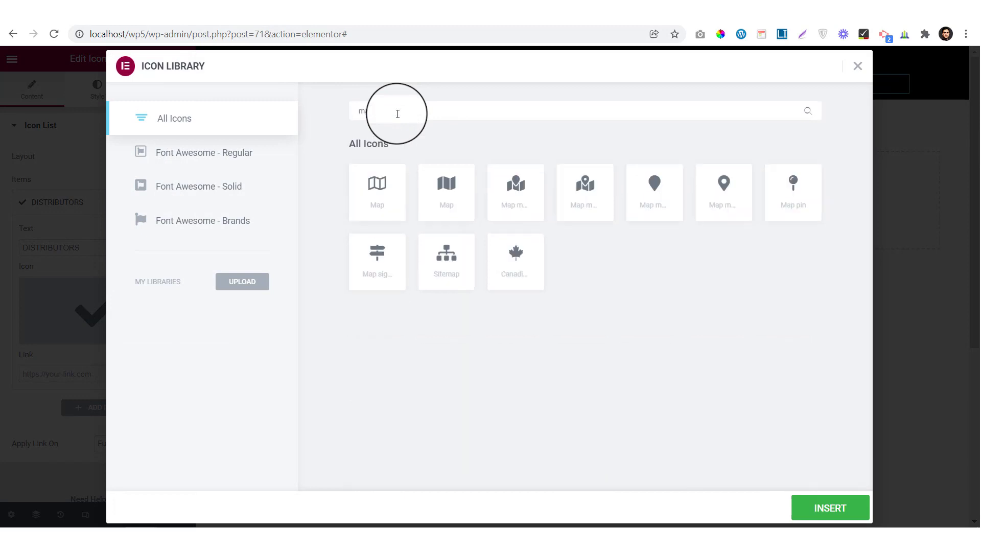
left_click(737, 208)
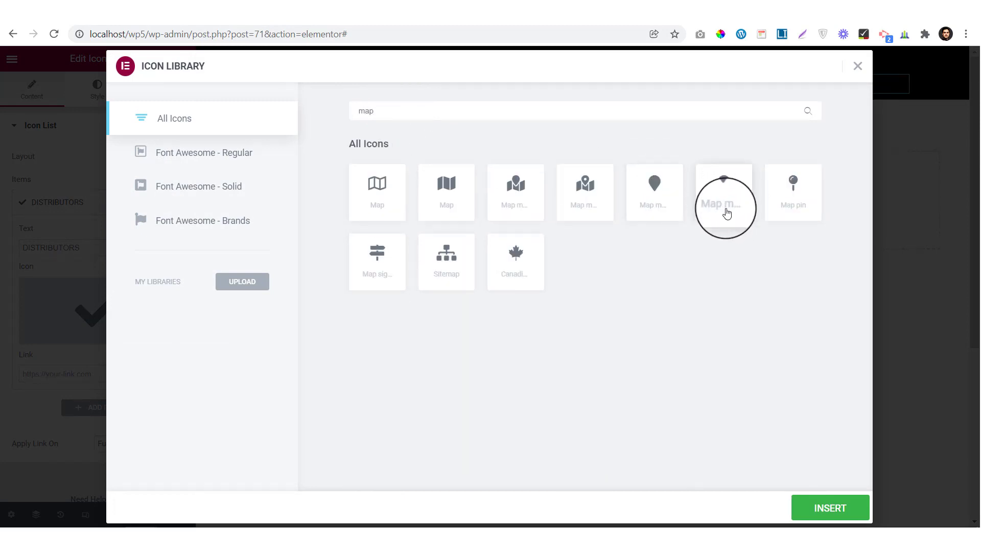
left_click(832, 507)
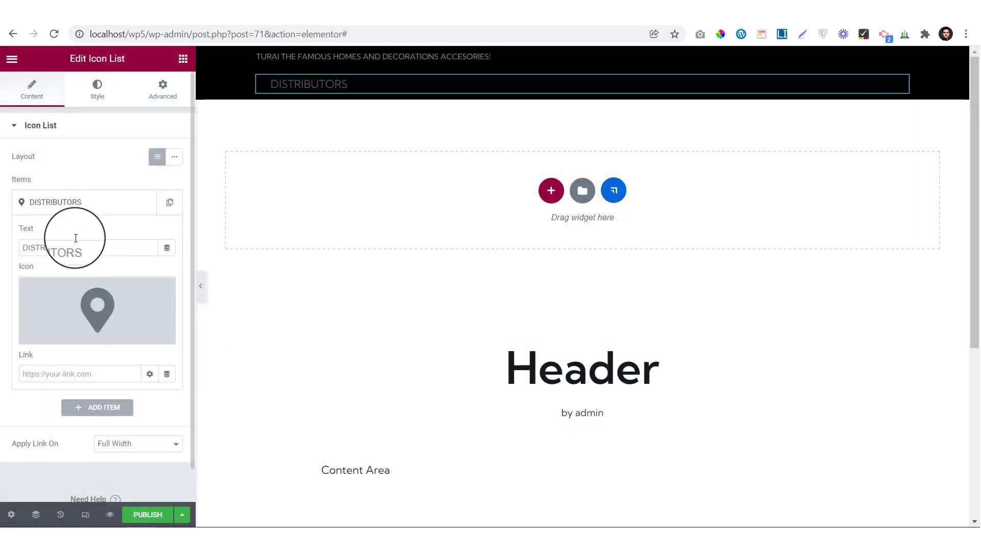
Step: Set the icon list's icon color to the global color Neve - Site Background (#ffffff)
left_click(72, 200)
left_click(101, 94)
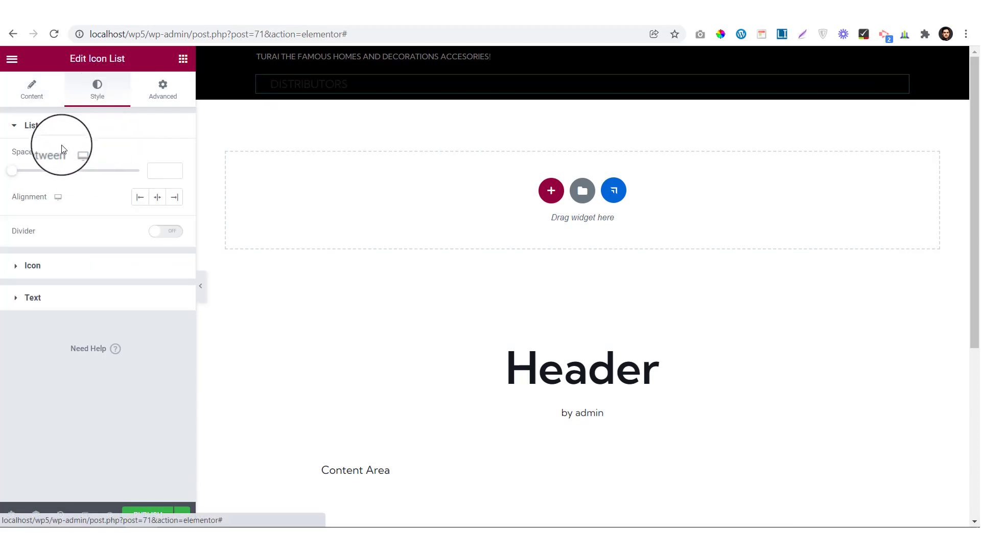
left_click(56, 133)
left_click(65, 160)
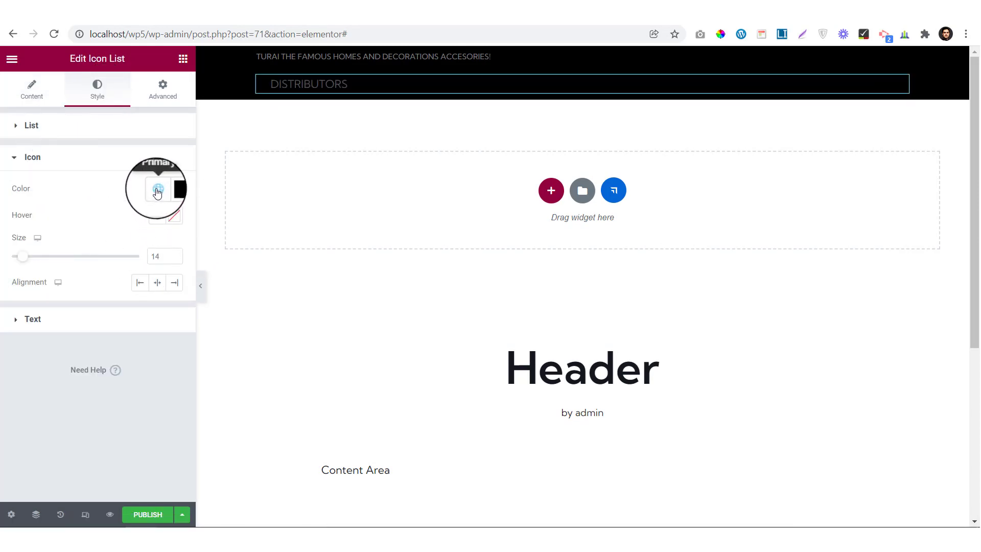
left_click(157, 191)
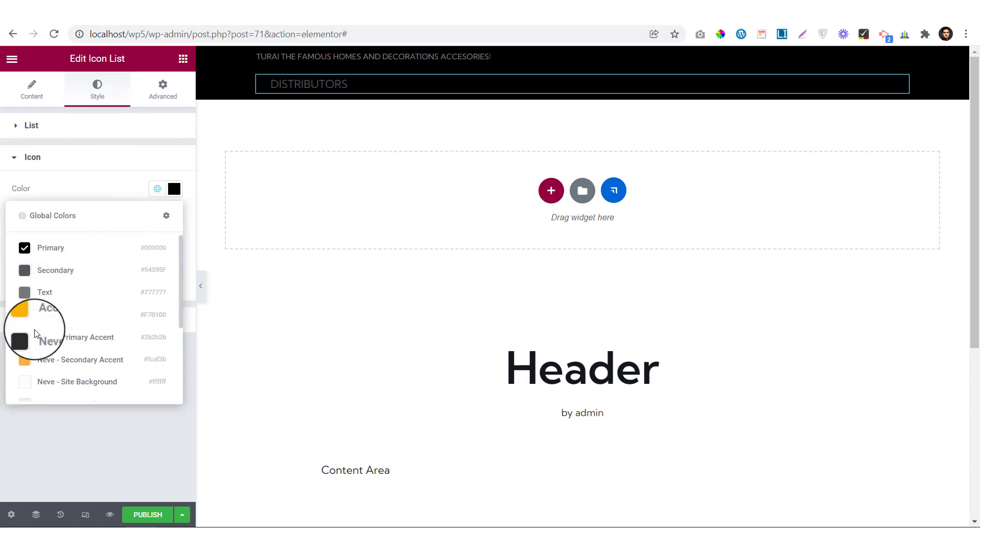
left_click(33, 381)
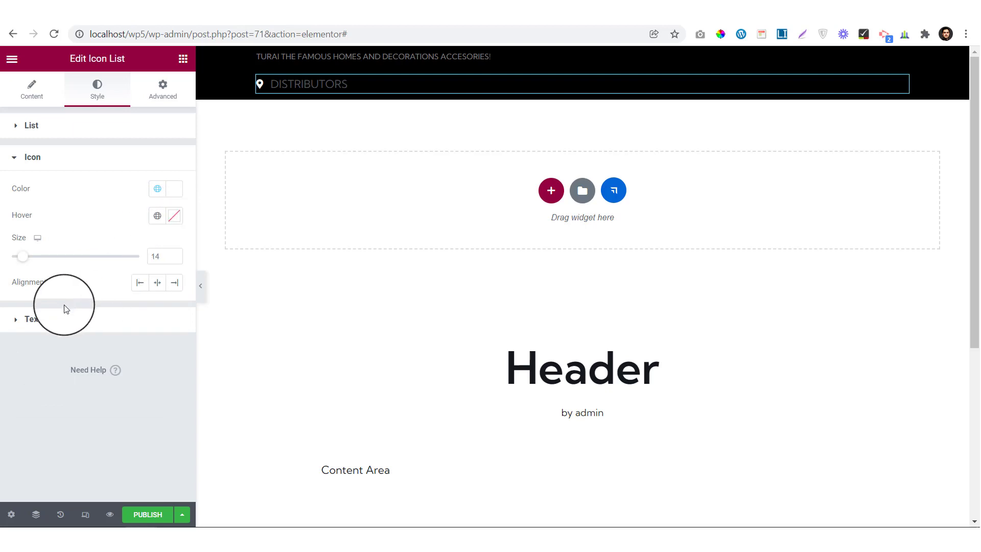
Step: Set the icon list's text color to the global gray Text color (#777777)
left_click(97, 320)
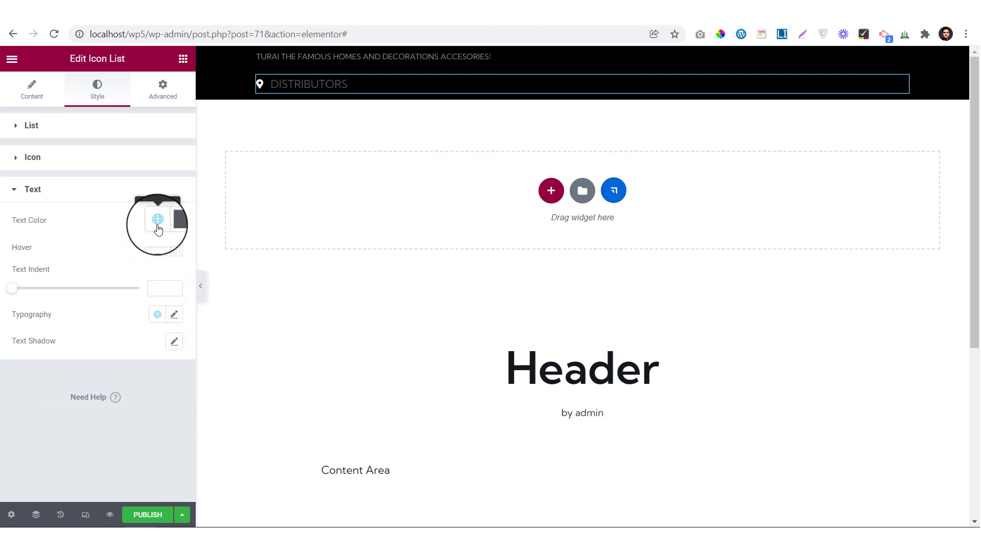
left_click(158, 220)
left_click(108, 331)
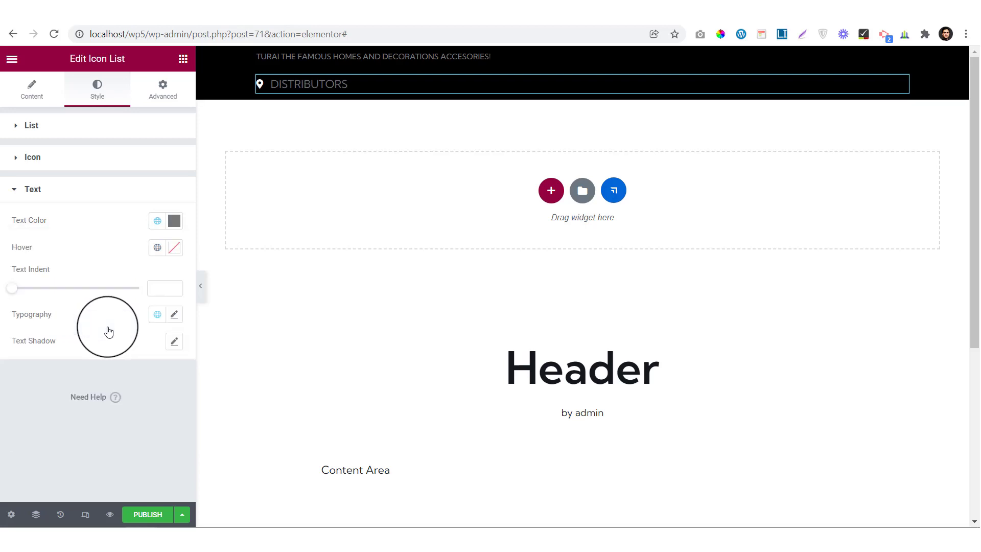
Step: Set the icon list text's typography to 12 px, weight 500 and Uppercase, and its text indent to 10
left_click(175, 320)
left_click(146, 416)
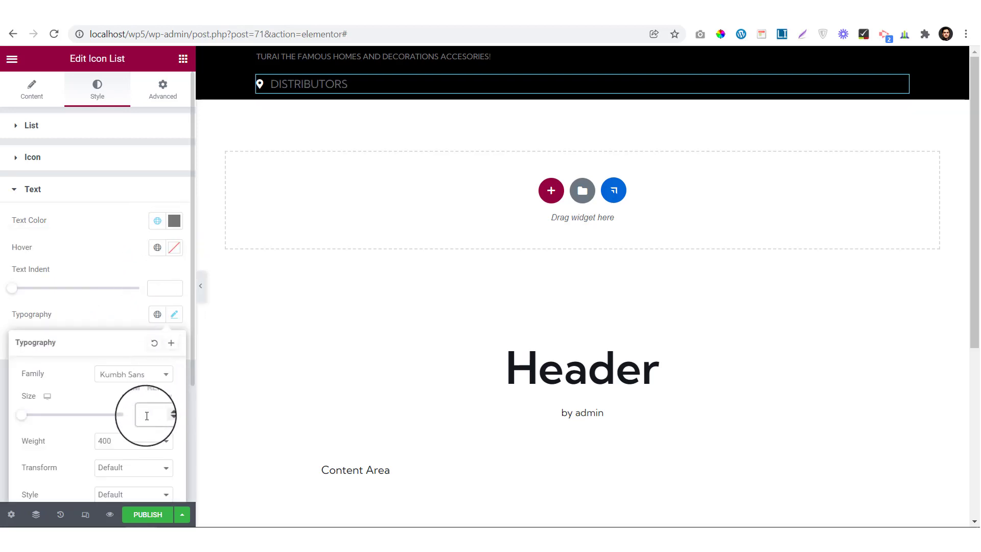
left_click(110, 440)
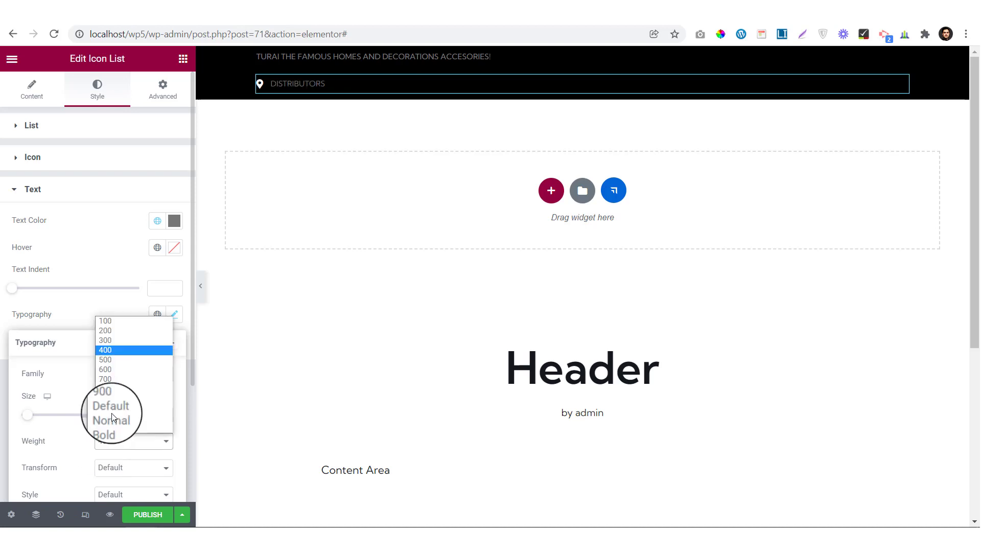
left_click(114, 361)
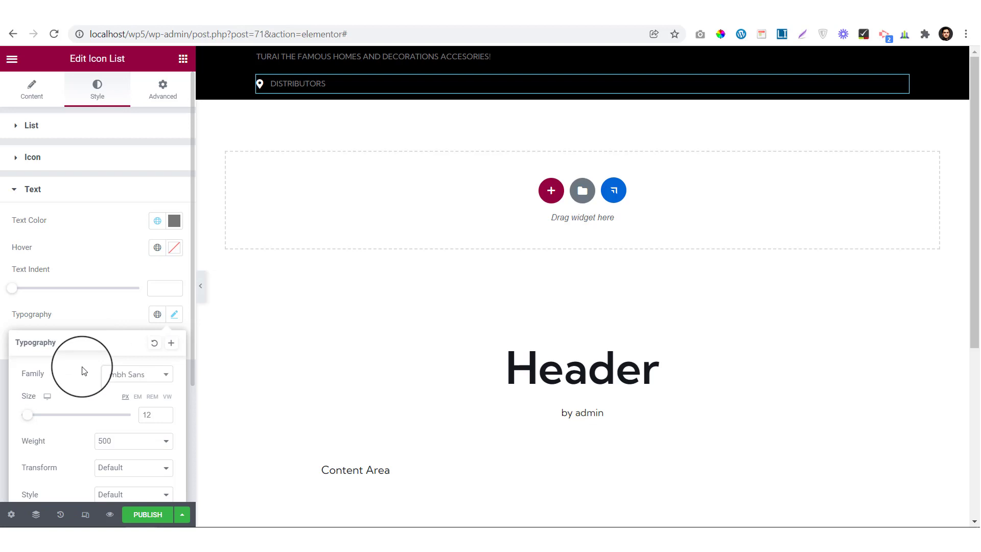
left_click(113, 474)
left_click(114, 492)
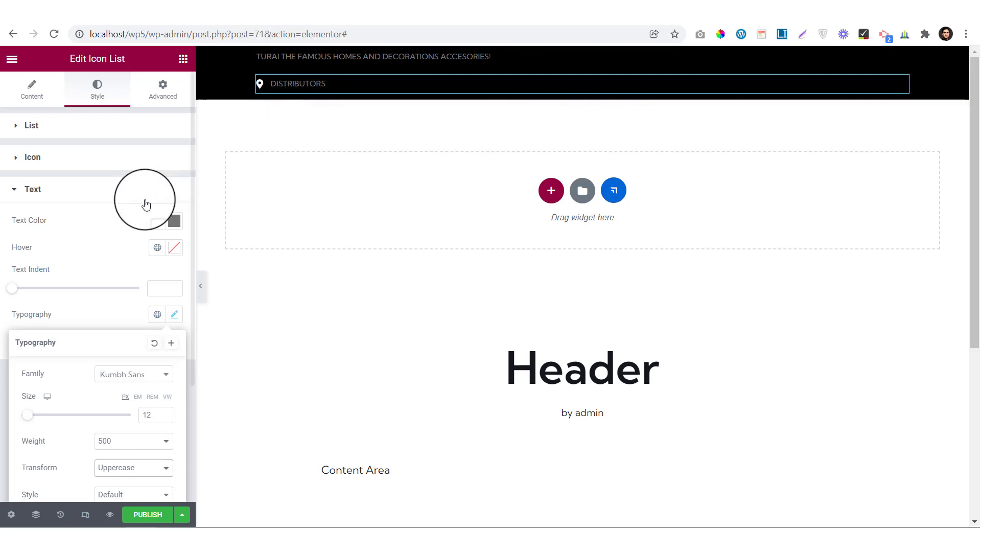
left_click(122, 225)
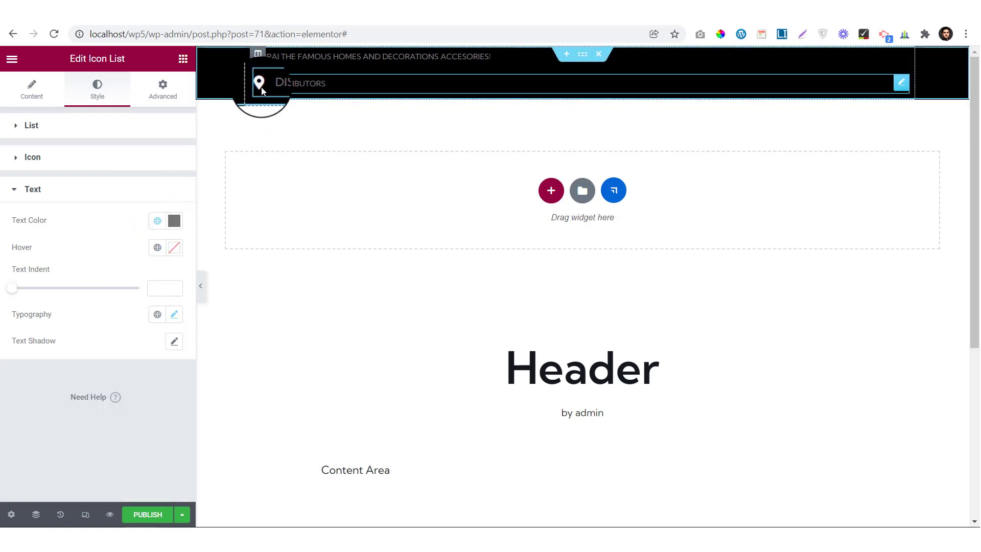
type("10")
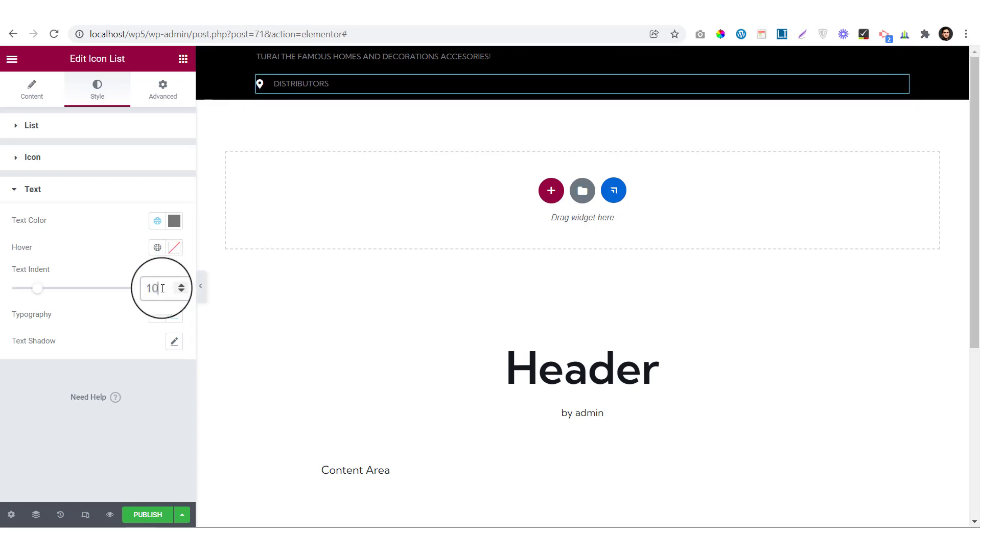
Step: Turn on the icon list's divider with a width of 10 and a gray global color
left_click(54, 128)
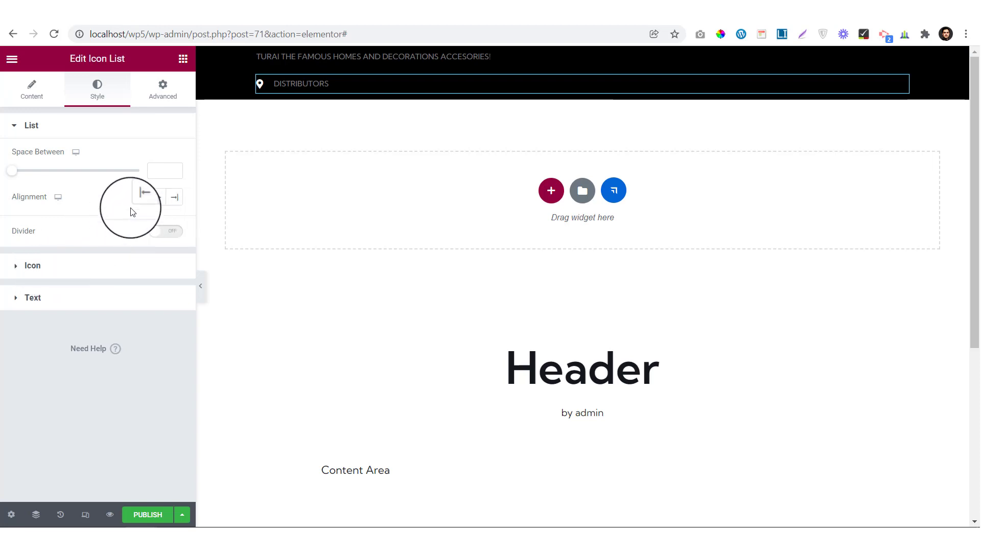
left_click(173, 230)
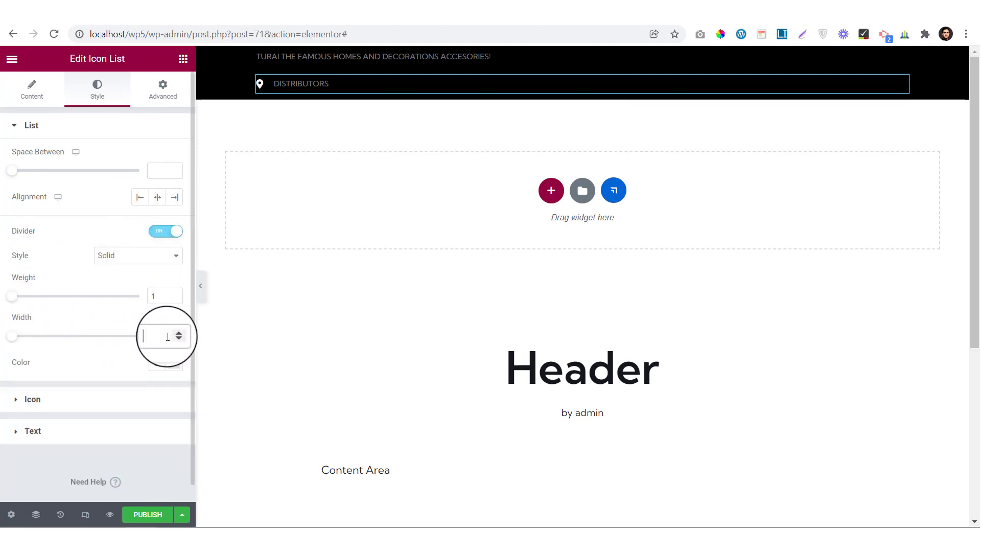
left_click(156, 362)
left_click(53, 242)
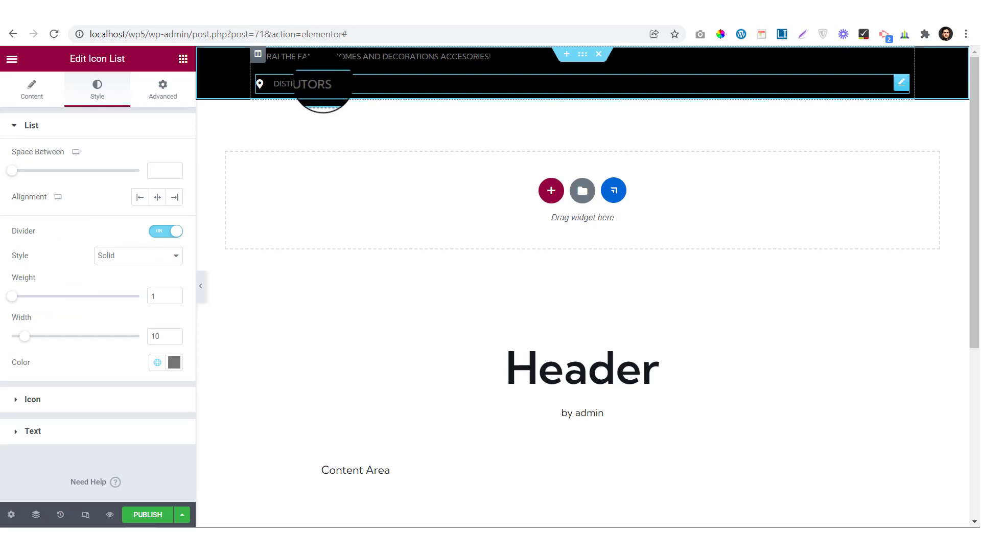
Step: Duplicate the DISTRIBUTORS item and switch the icon list's layout to inline
left_click(32, 90)
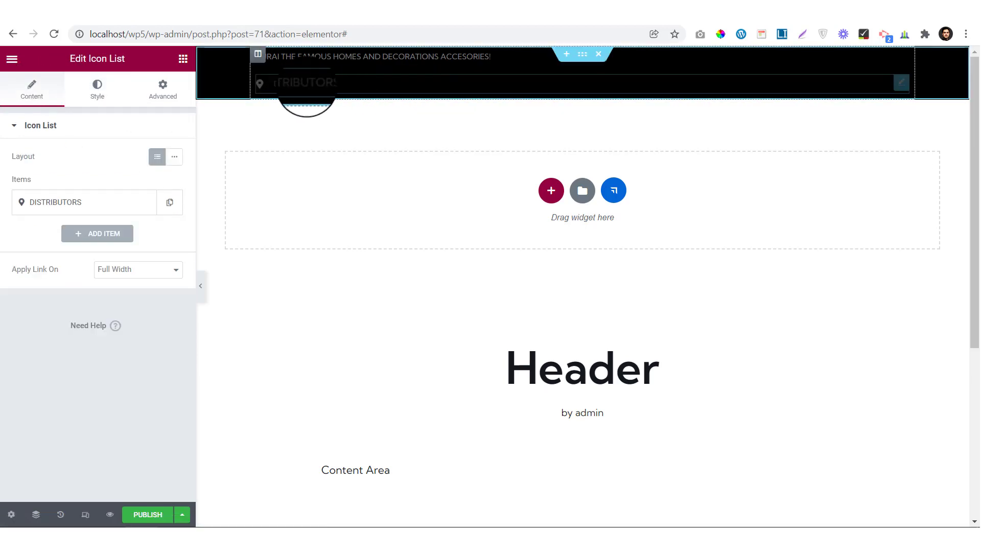
left_click(169, 202)
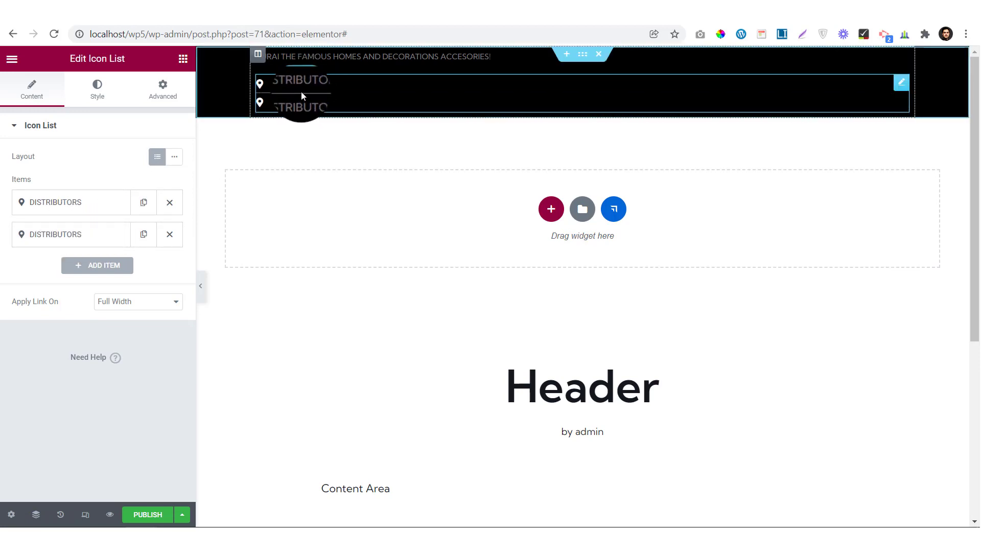
left_click(174, 155)
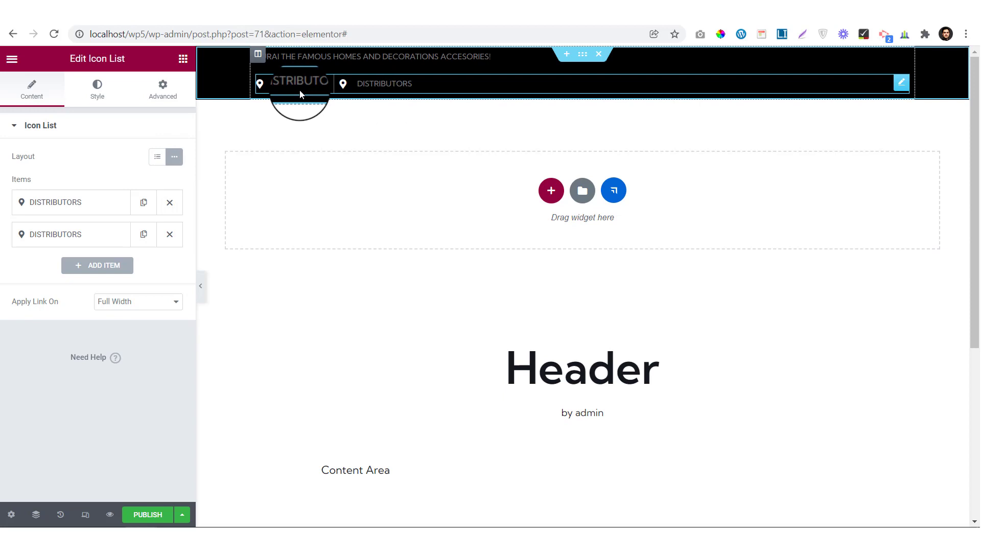
Step: Set the icon list's divider height to 30 and the space between items to 30
left_click(98, 93)
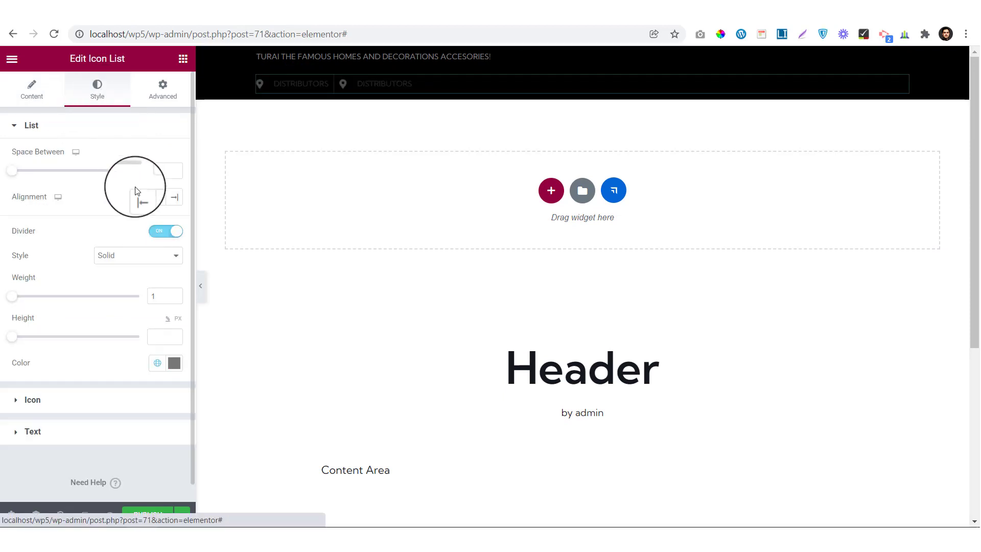
left_click(154, 338)
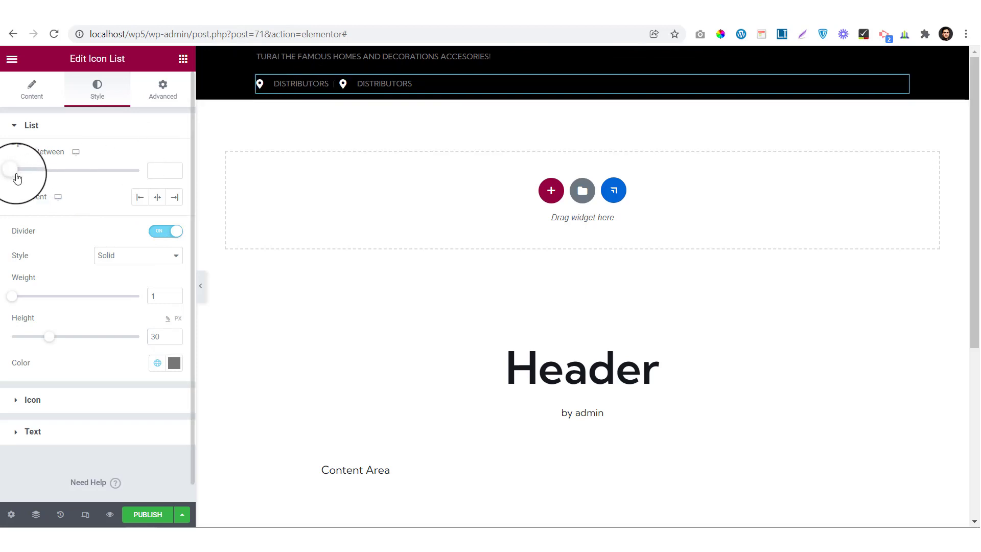
left_click_drag(26, 177, 93, 181)
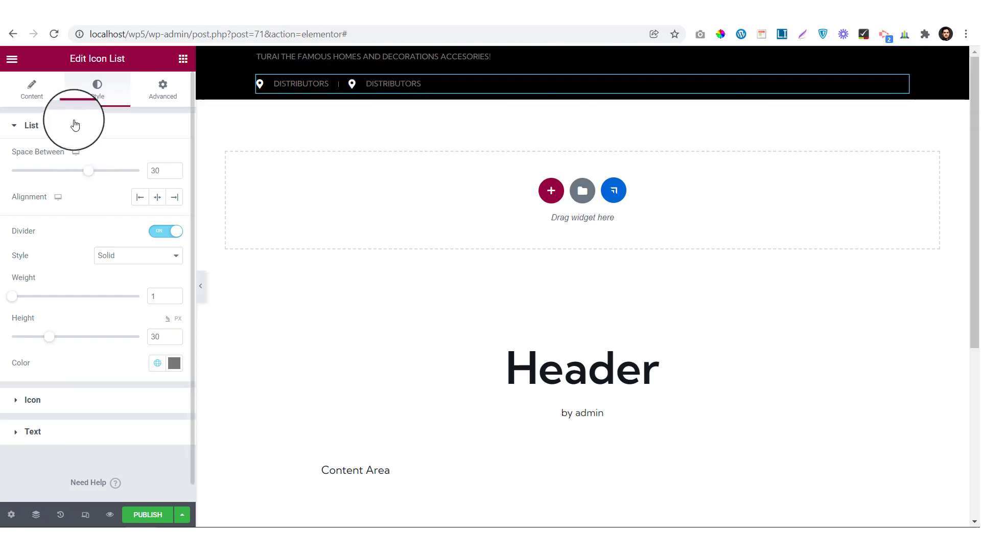
Step: Replace the second list item's text with MAKE APPOINTMENT, copied from the TUZAI home page's top bar
left_click(31, 90)
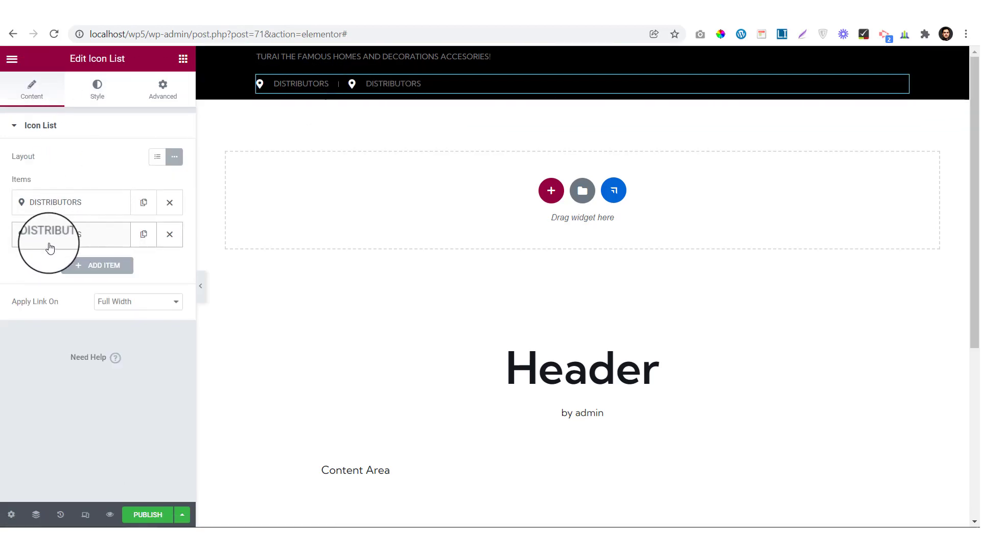
left_click(51, 244)
left_click(217, 3)
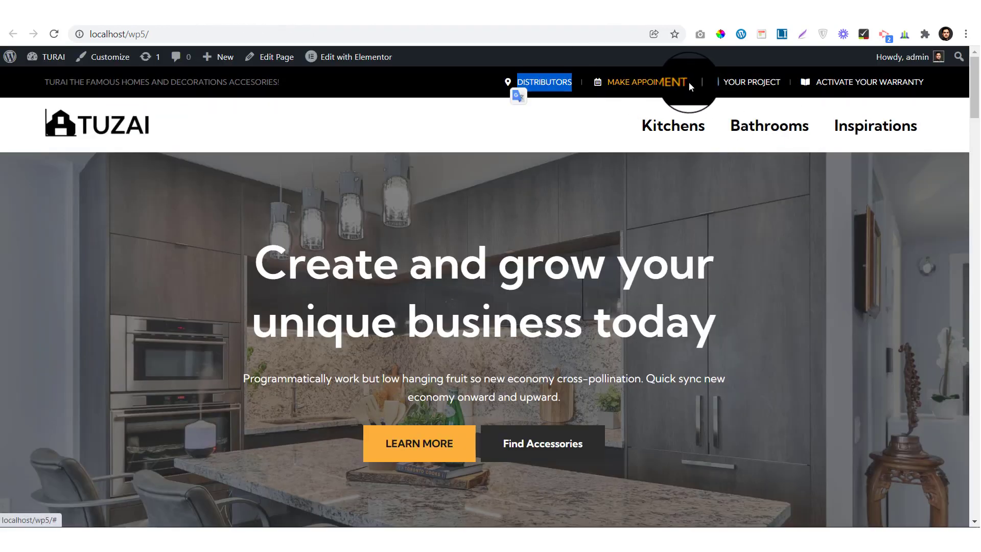
left_click_drag(690, 84, 611, 88)
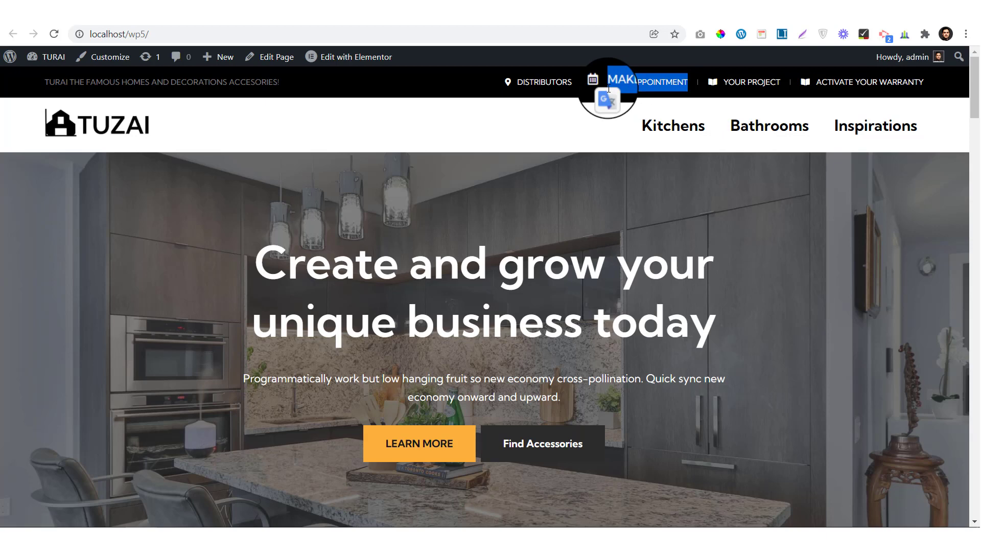
left_click(99, 260)
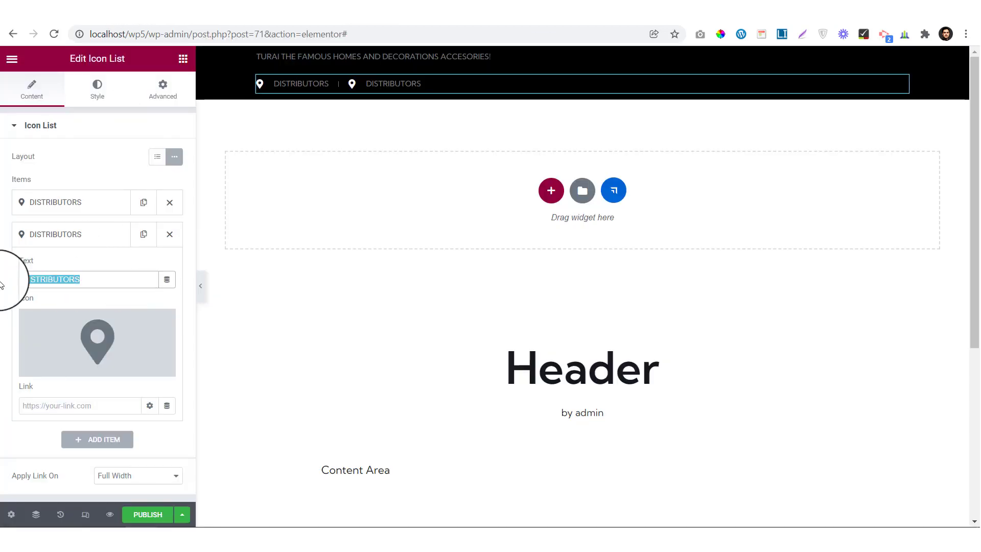
type("MAKE APPOINTMENT")
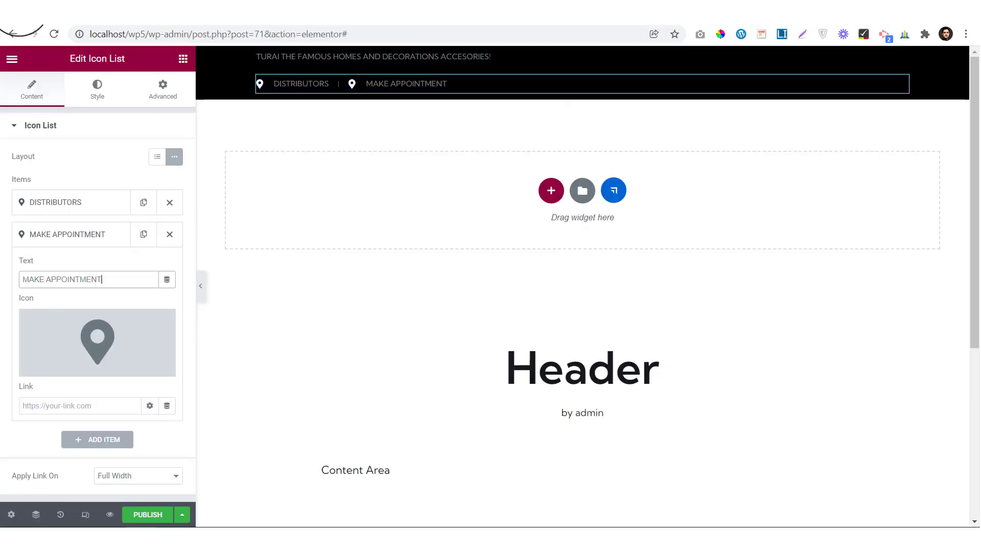
Step: Search the icon library for "calen" and give the MAKE APPOINTMENT item the outlined calendar icon with a date grid
left_click(121, 319)
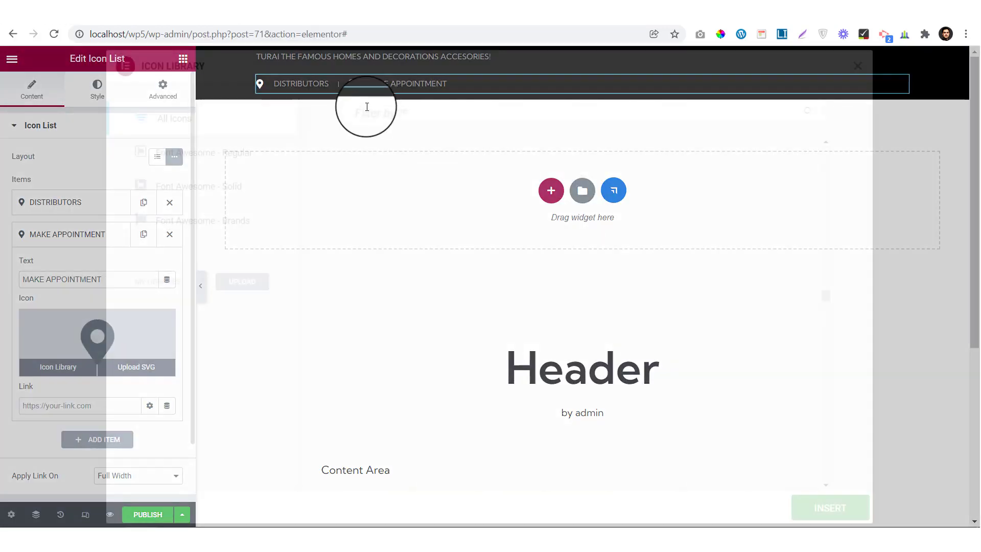
type("calen")
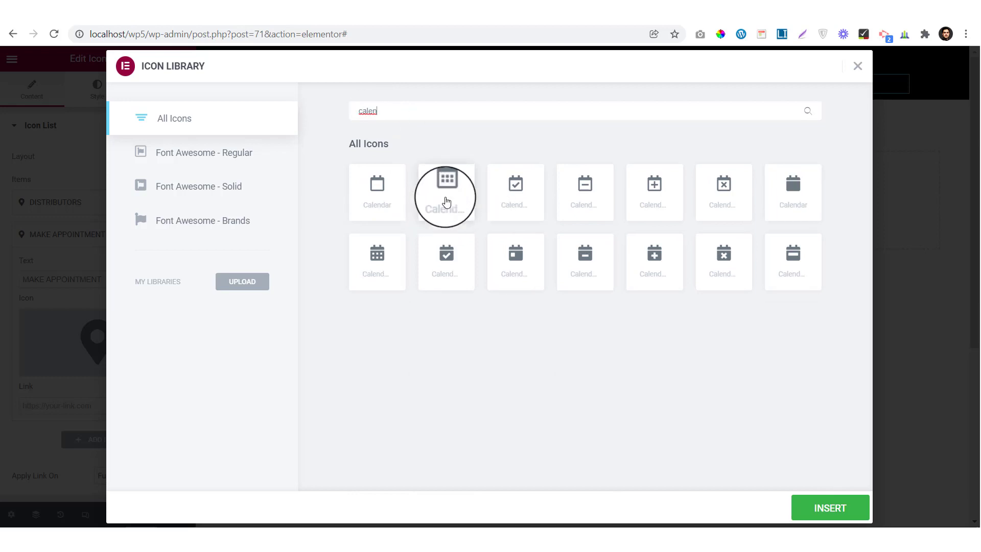
left_click(447, 200)
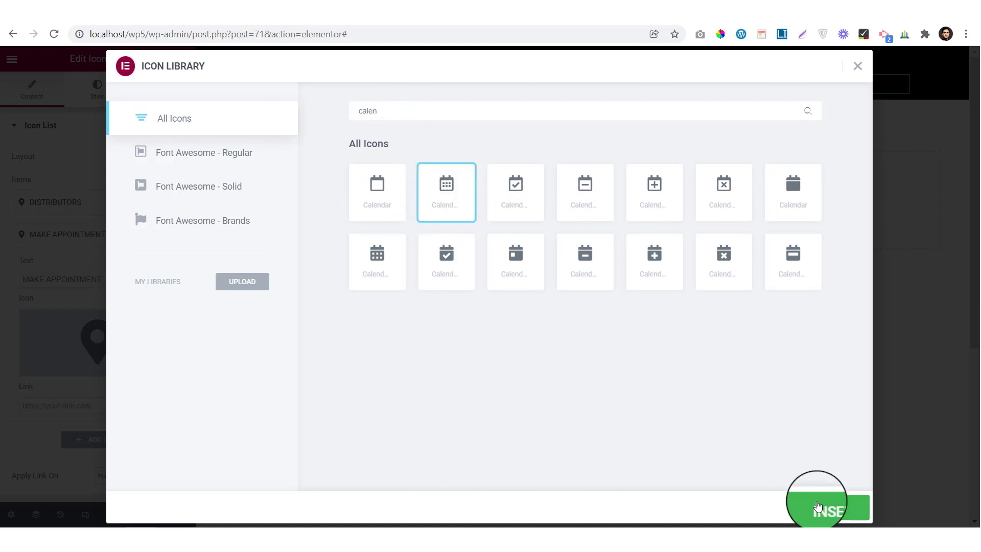
left_click(825, 508)
left_click(32, 235)
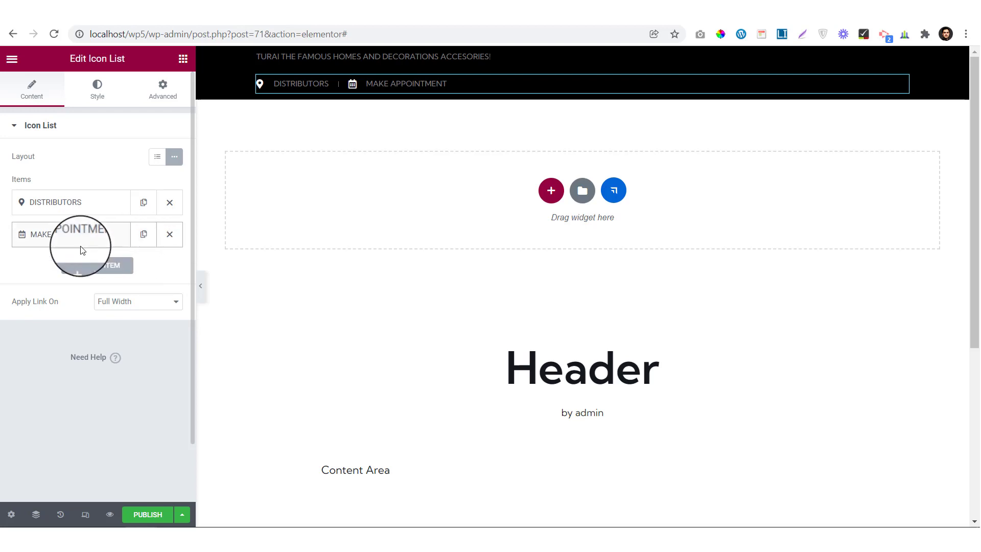
Step: Duplicate the MAKE APPOINTMENT item and replace the copy's text with YOUR PROJECT from the TUZAI home page's top bar
left_click(143, 245)
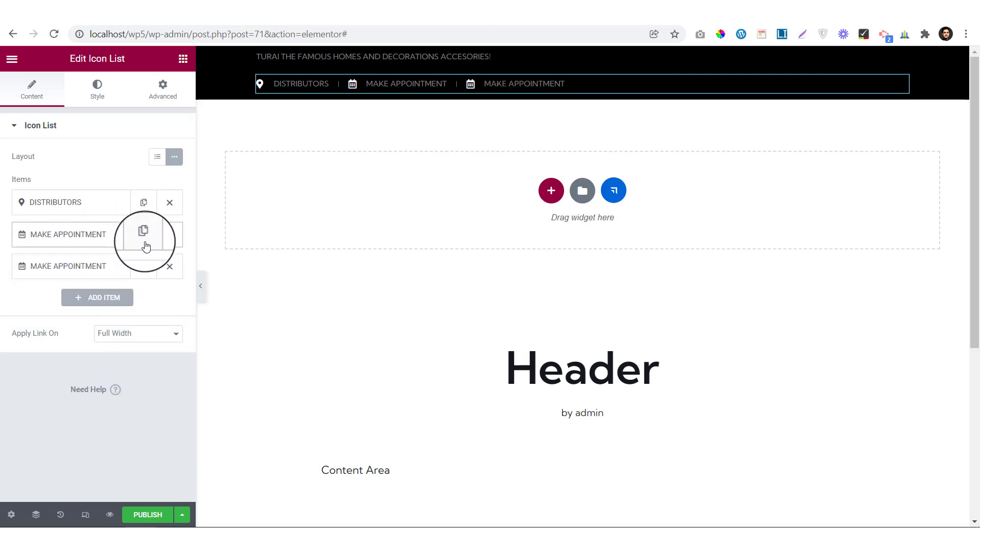
left_click(67, 267)
left_click_drag(105, 311, 2, 305)
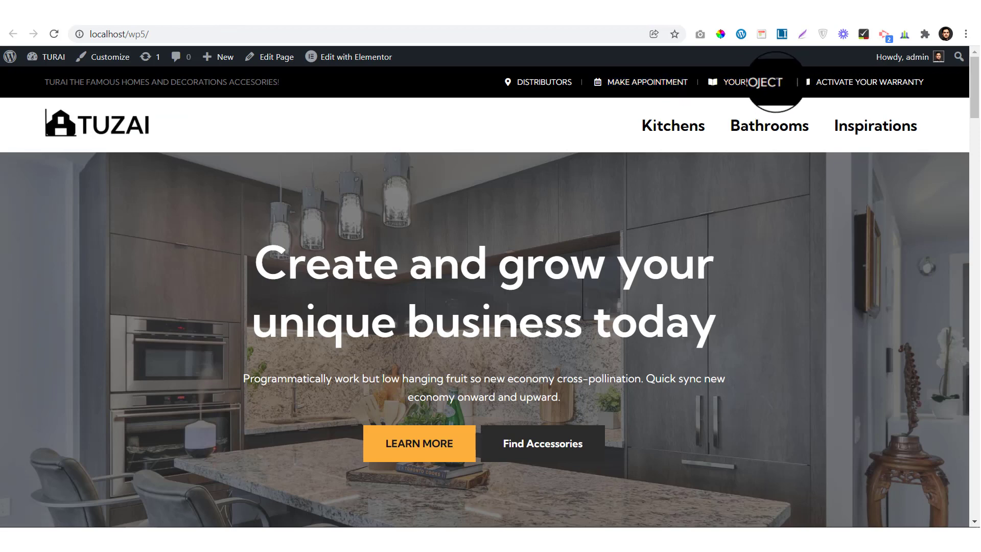
left_click_drag(777, 80, 729, 85)
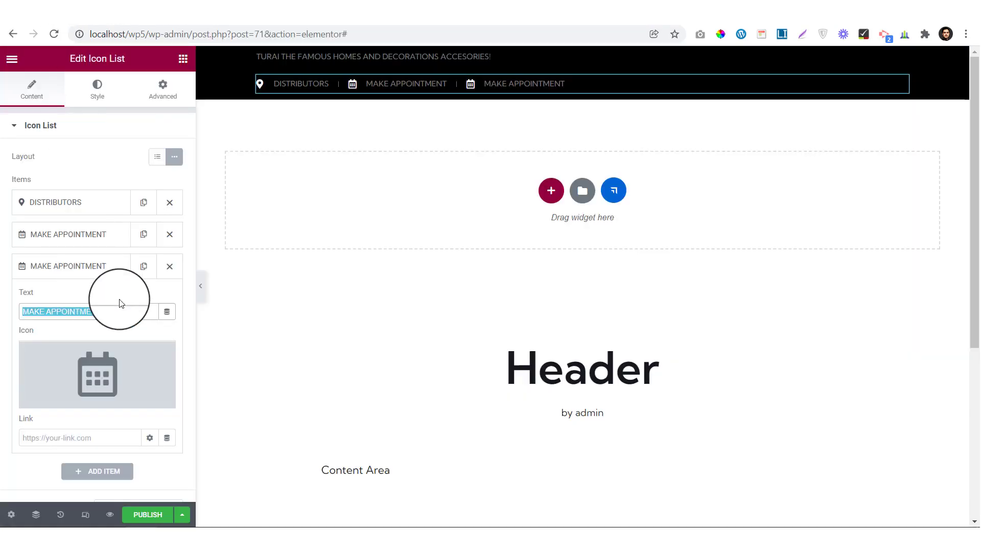
type("YOUR PROJECT")
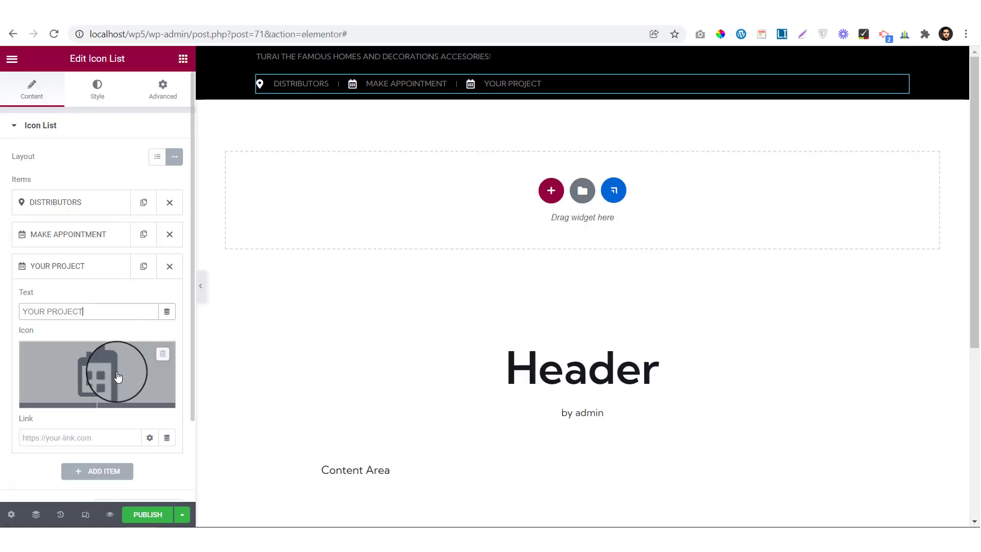
Step: Search the icon library for "book" and give the YOUR PROJECT item the open book icon
left_click(98, 372)
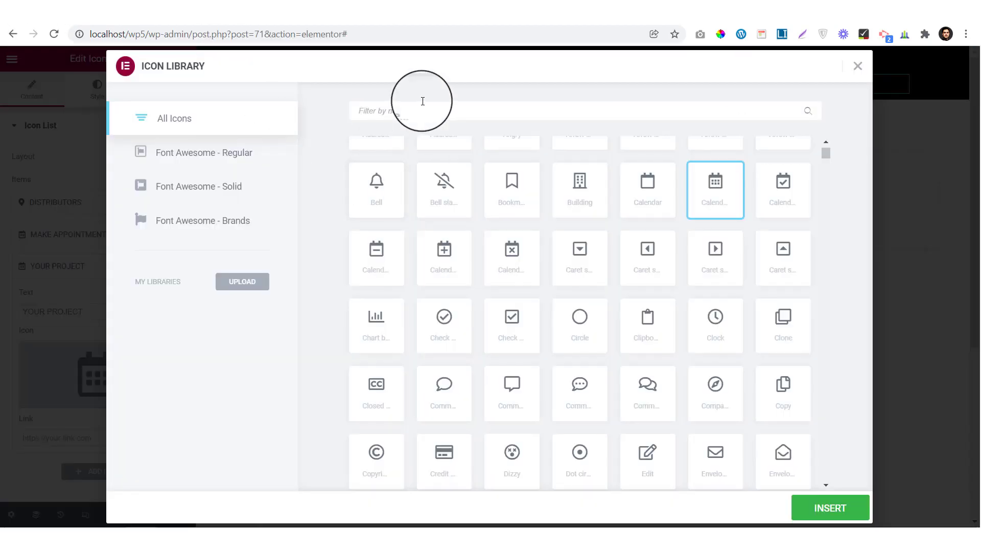
type("book")
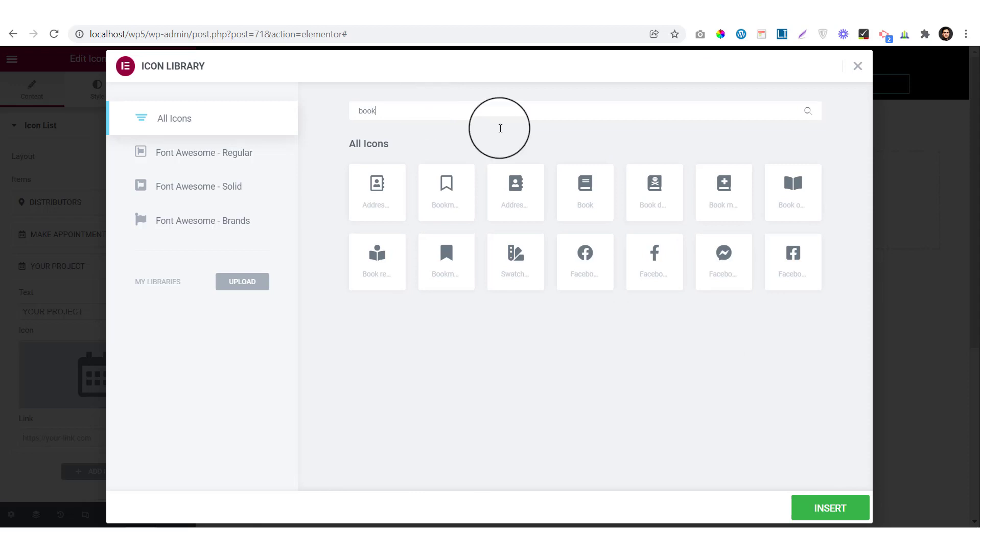
left_click(805, 195)
left_click(829, 508)
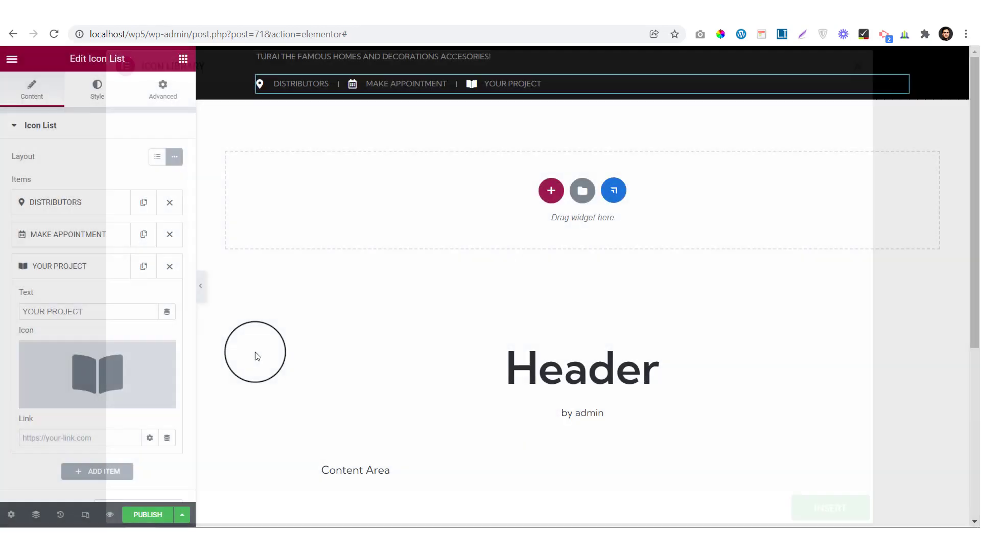
left_click(57, 257)
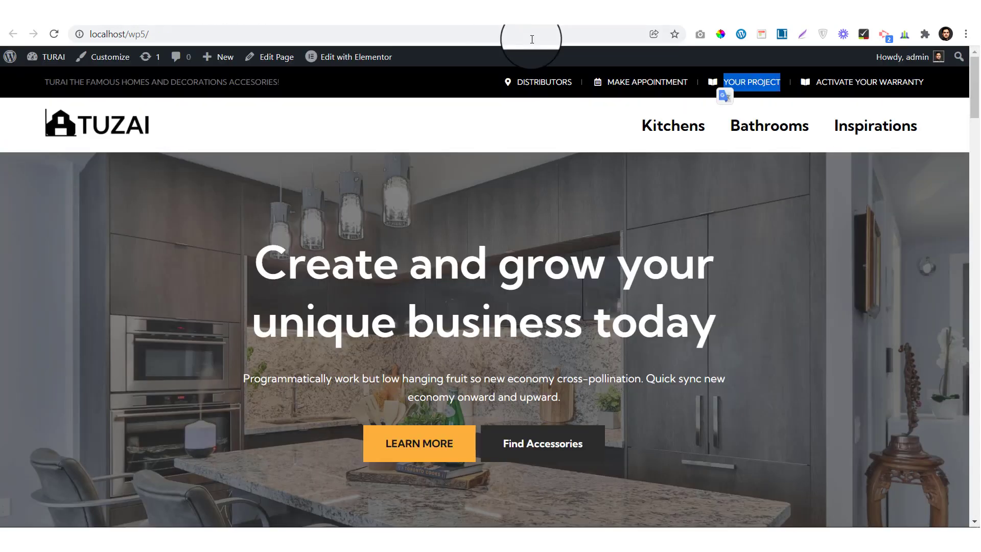
Step: Duplicate the YOUR PROJECT item and replace the copy's text with ACTIVATE YOUR WARRANTY from the TUZAI home page's top bar
left_click_drag(925, 83, 816, 82)
key("ctrl+c")
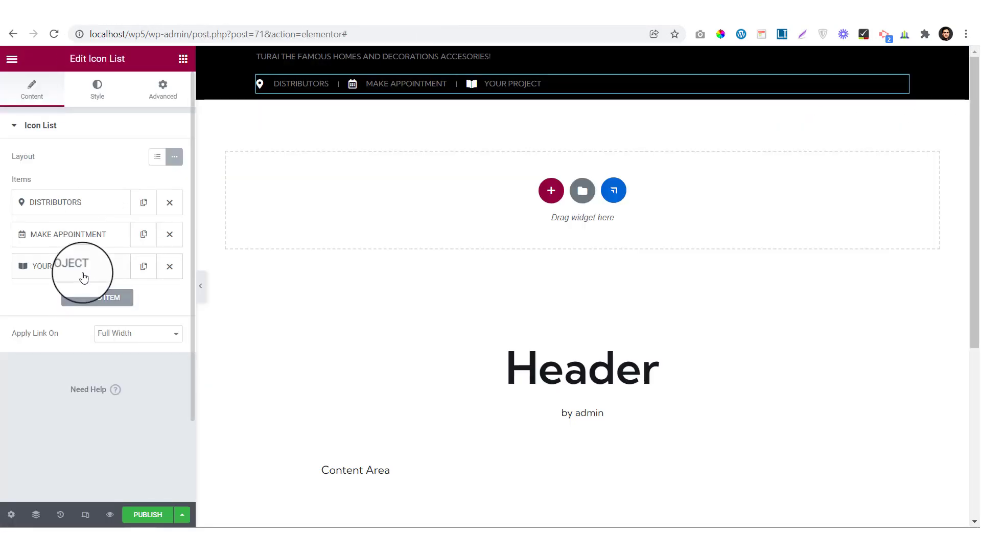
left_click(144, 266)
left_click(61, 306)
left_click_drag(84, 343, 1, 345)
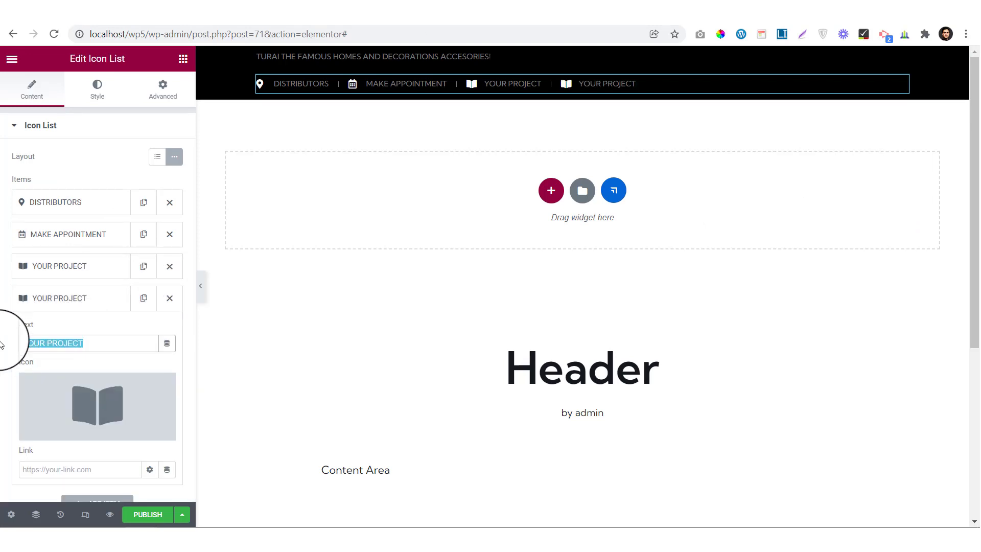
key("ctrl+v")
Step: Change the ACTIVATE YOUR WARRANTY item's icon to the open box and collapse the item's settings
left_click(56, 405)
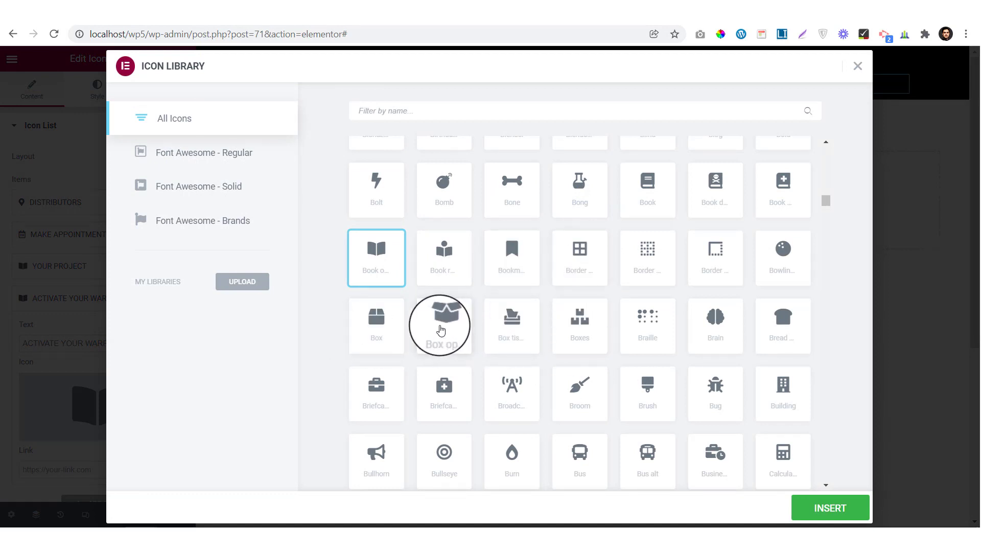
left_click(442, 333)
left_click(823, 497)
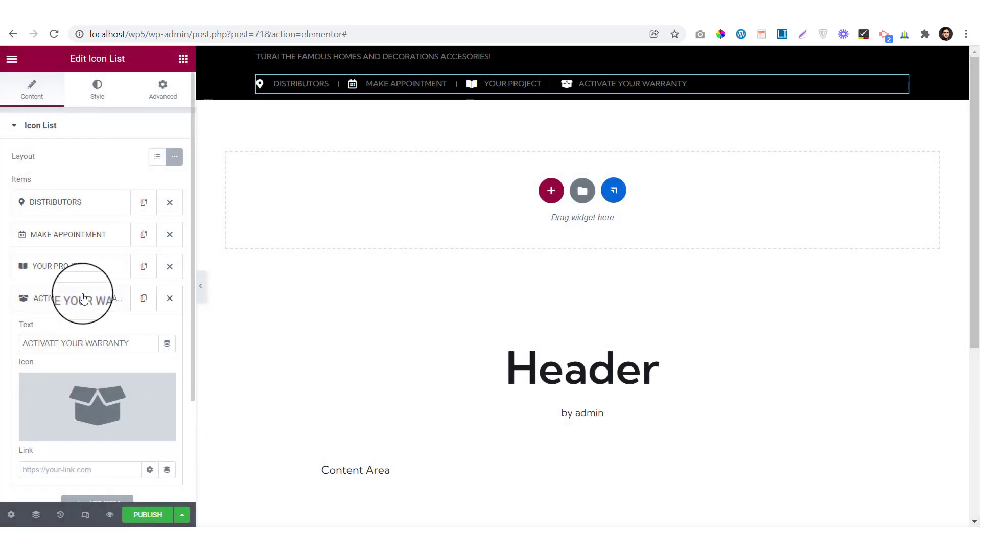
left_click(76, 300)
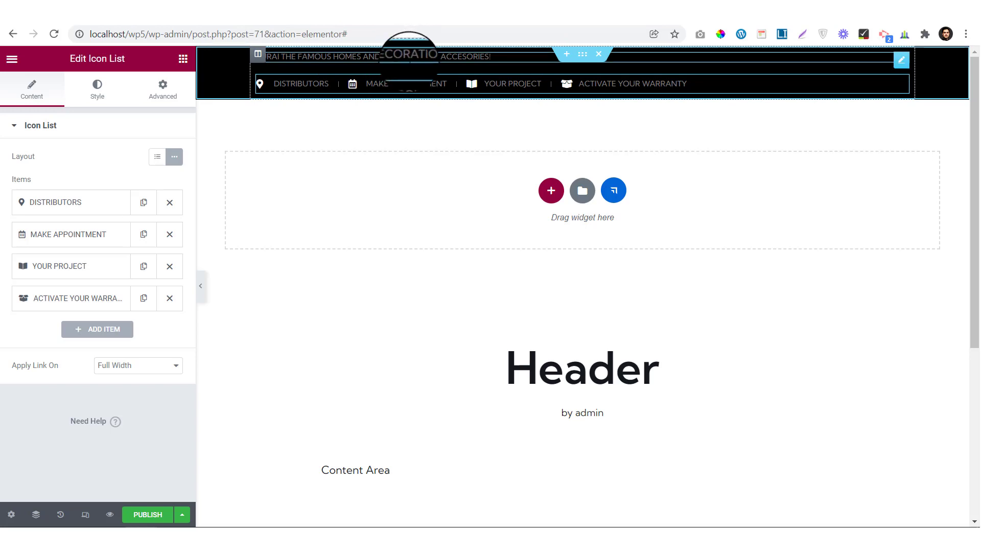
Step: Check the TUZAI home page's top bar layout and set the tagline heading's positioning width to Inline (auto)
left_click(194, 8)
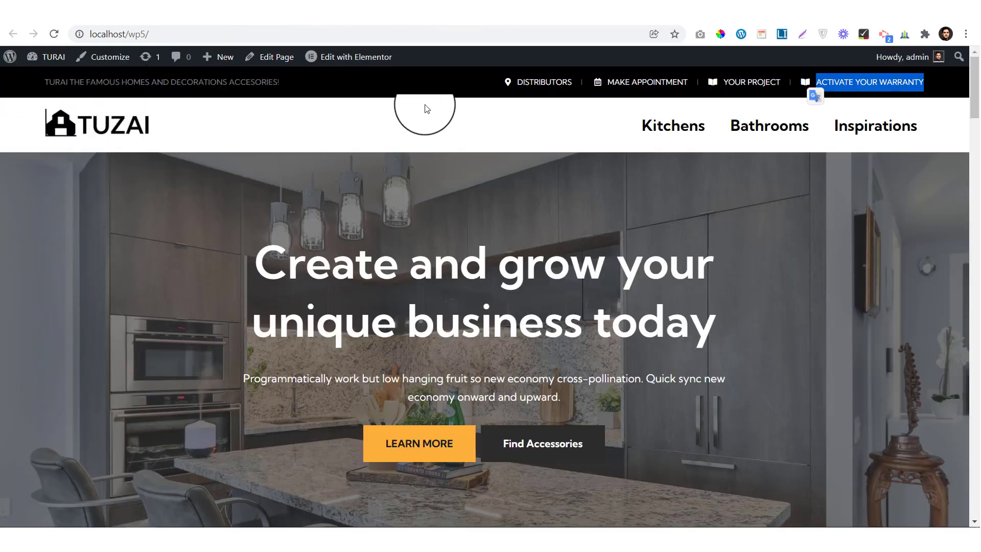
left_click(439, 97)
left_click(86, 4)
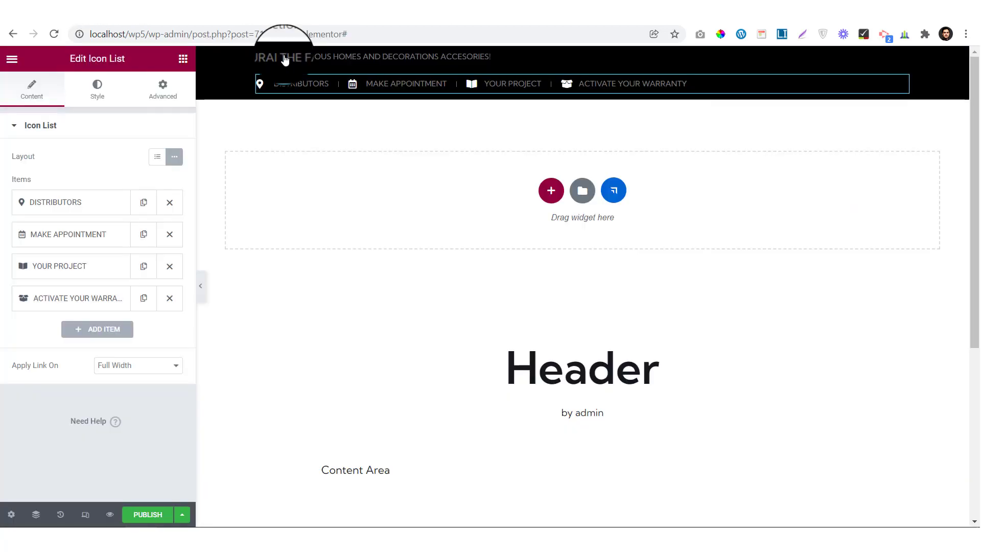
left_click(345, 69)
left_click(352, 62)
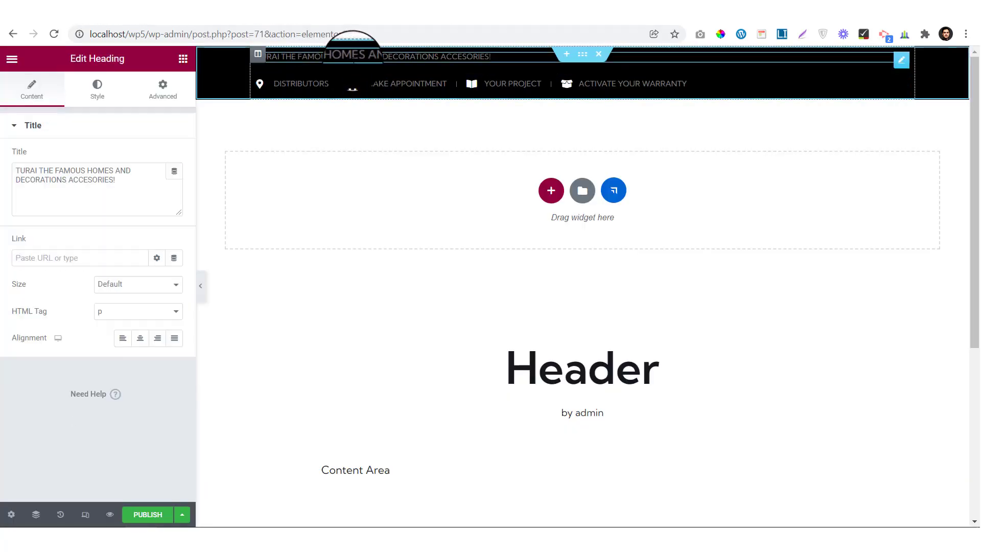
left_click(160, 91)
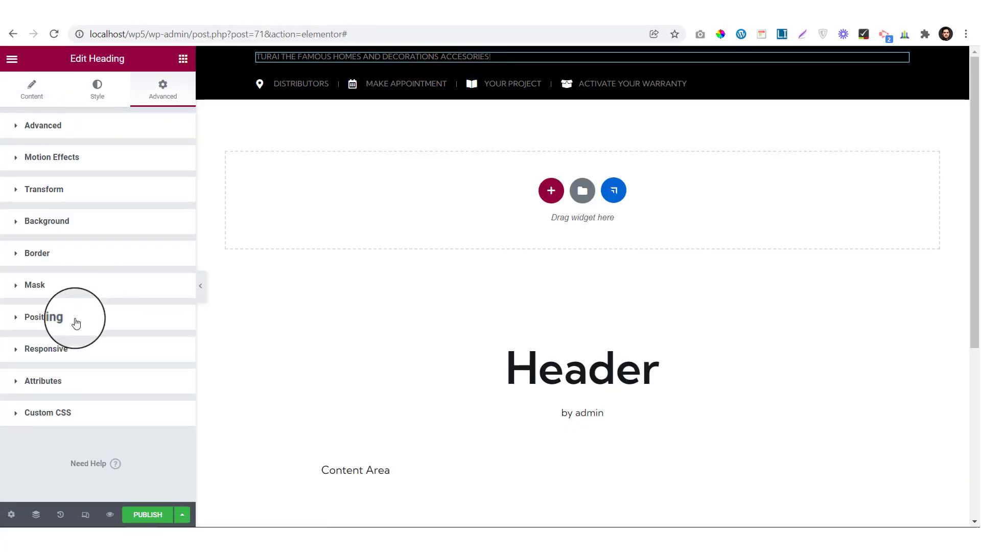
left_click(76, 321)
left_click(111, 347)
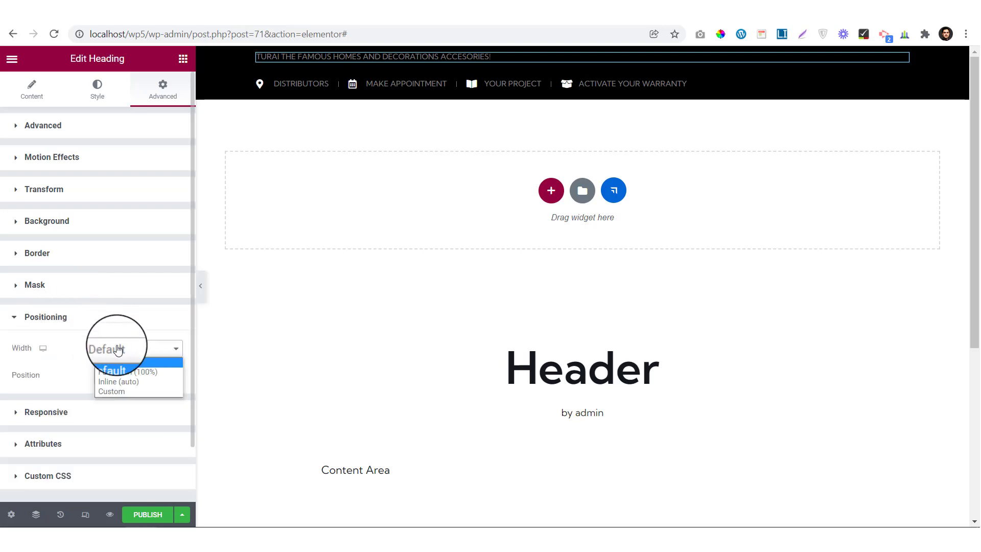
left_click(132, 386)
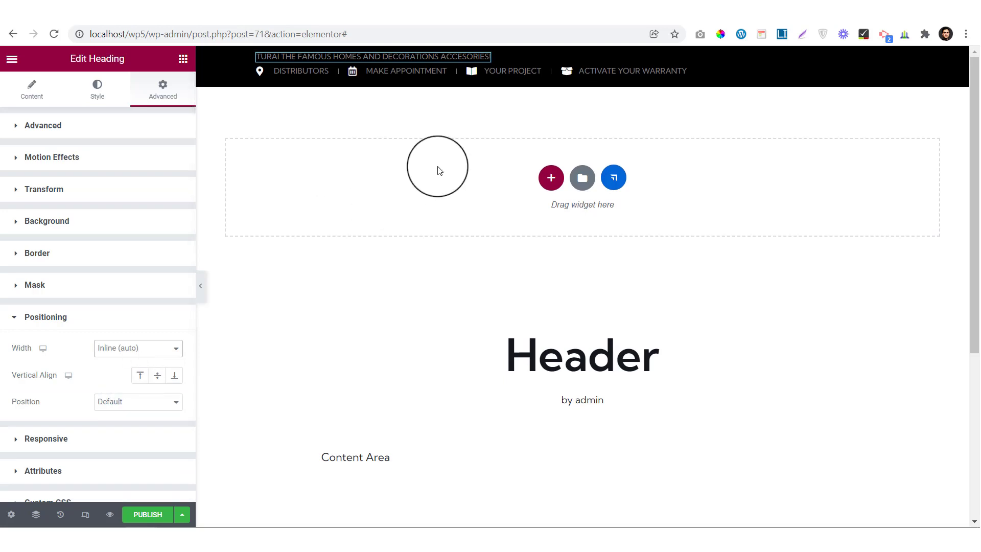
Step: Set the icon list's positioning width to Inline (auto)
left_click(470, 69)
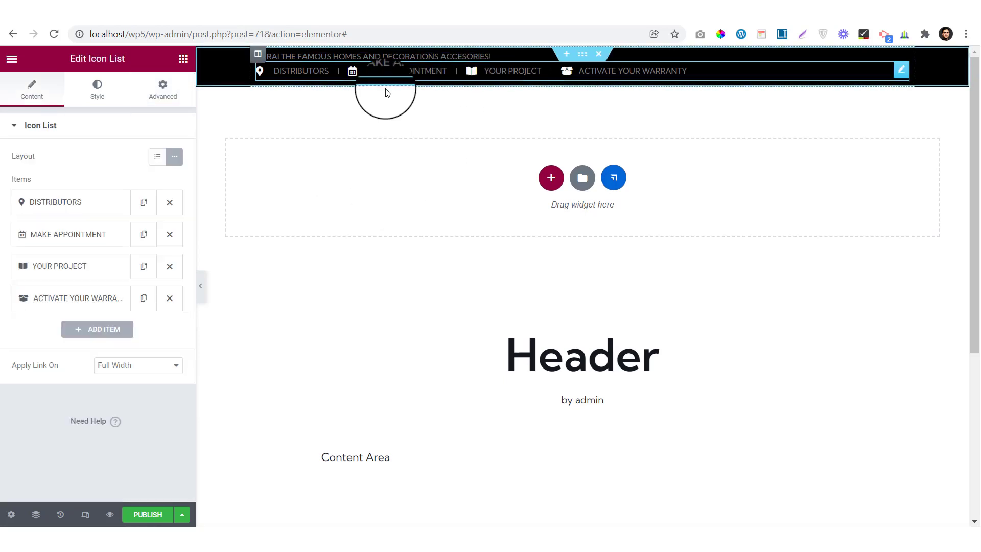
left_click(164, 92)
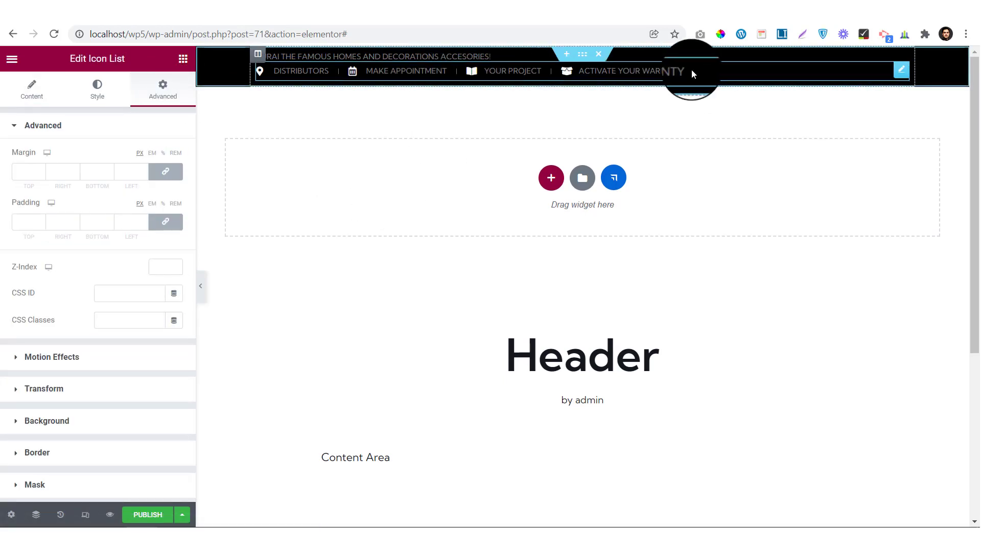
left_click(99, 122)
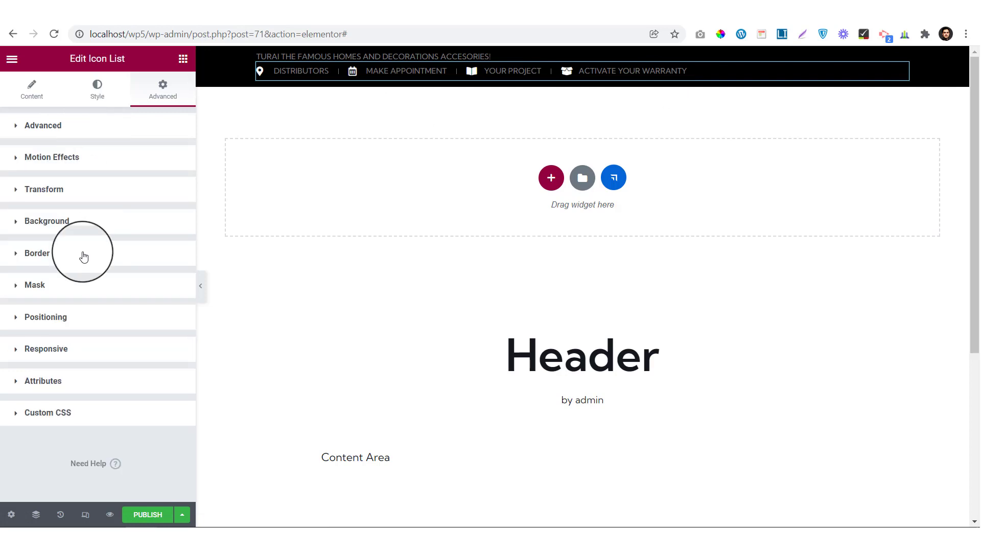
left_click(60, 318)
left_click(129, 347)
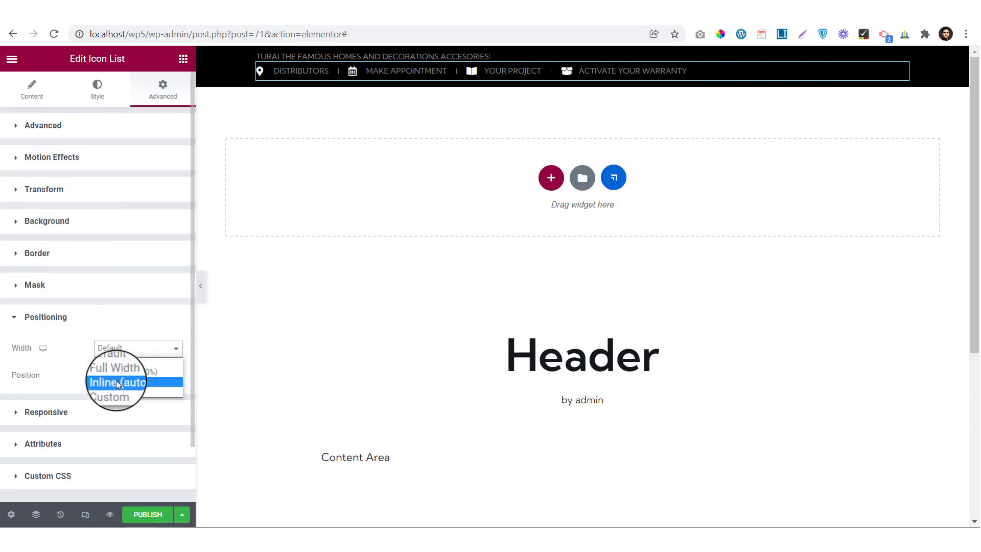
left_click(116, 379)
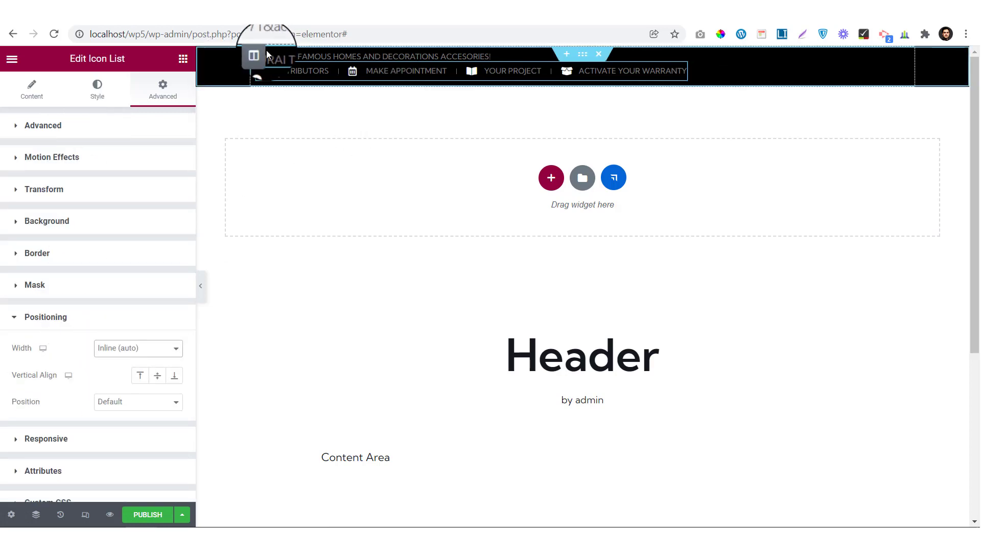
Step: Try to spread the top bar's widgets by setting the boxed column's horizontal alignment to Space Between
left_click(258, 55)
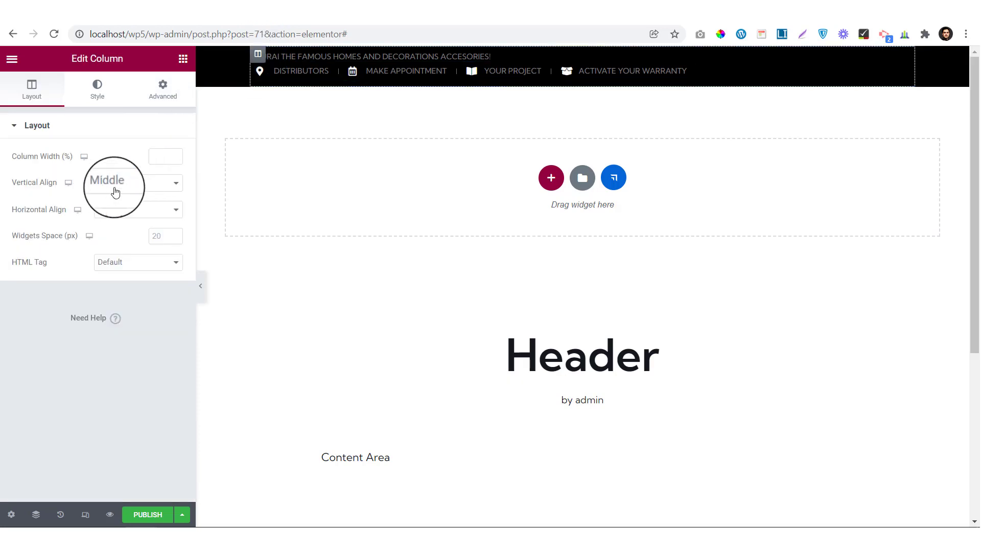
left_click(113, 216)
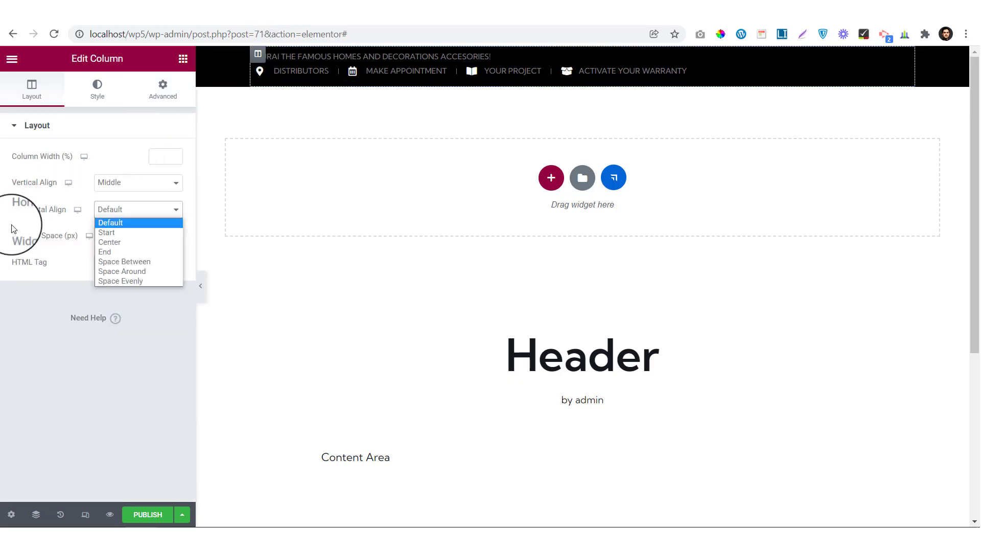
left_click(122, 262)
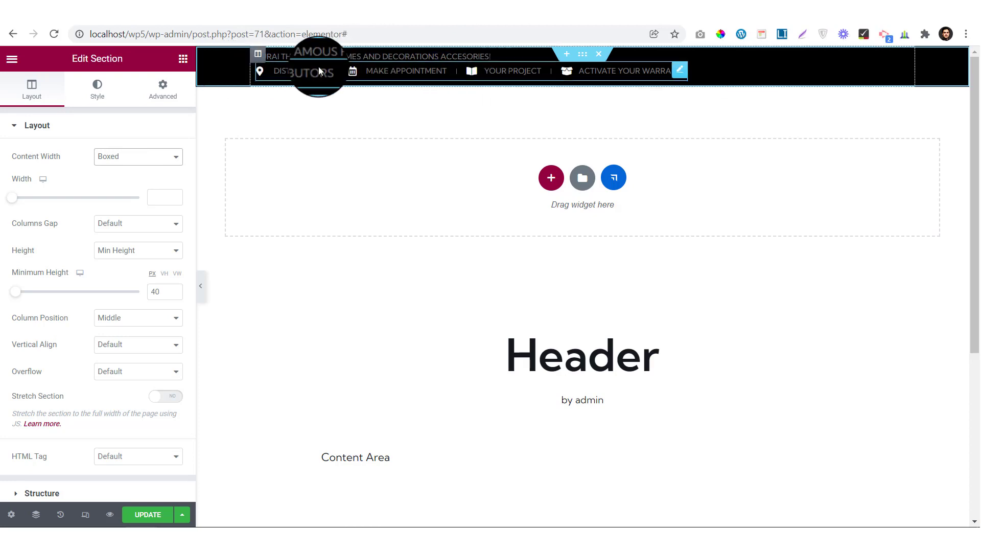
Step: Set the top bar section's content width to Full Width
left_click(133, 158)
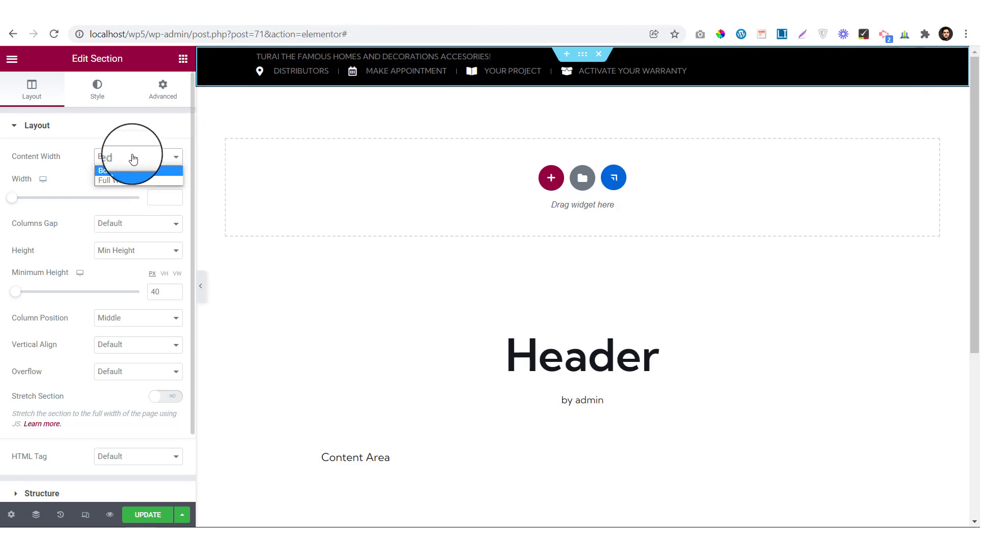
left_click(119, 181)
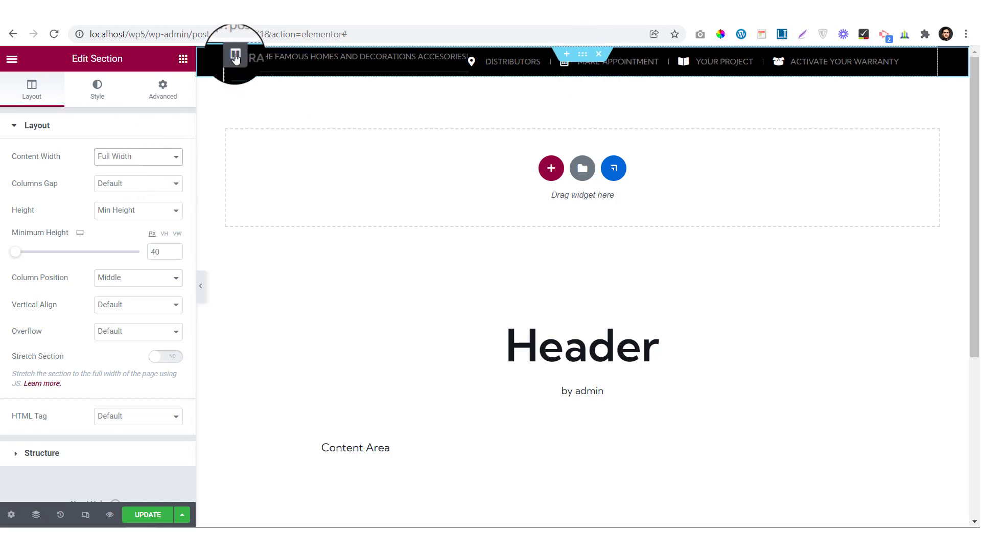
Step: Set the top bar column's vertical alignment to Middle and its horizontal alignment to Space Between
left_click(235, 55)
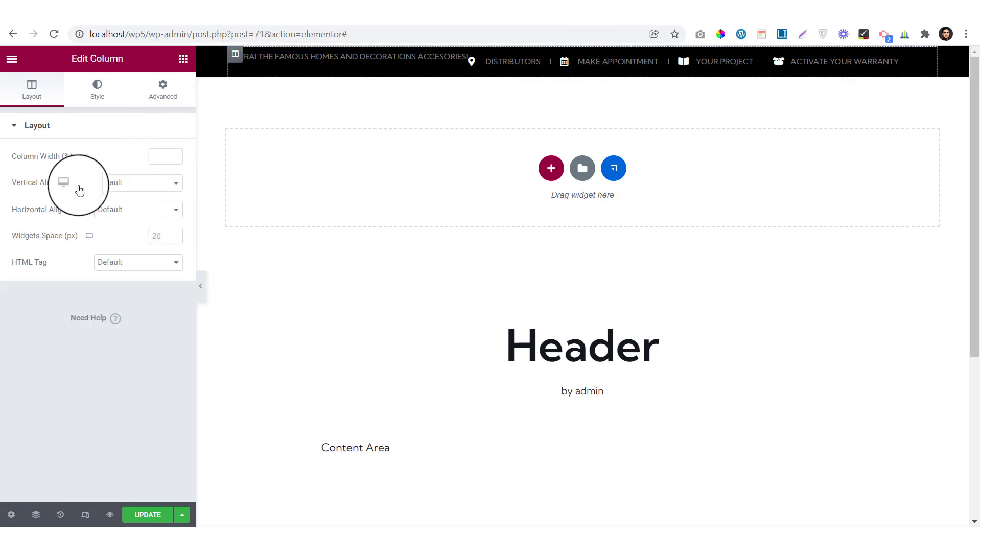
left_click(125, 183)
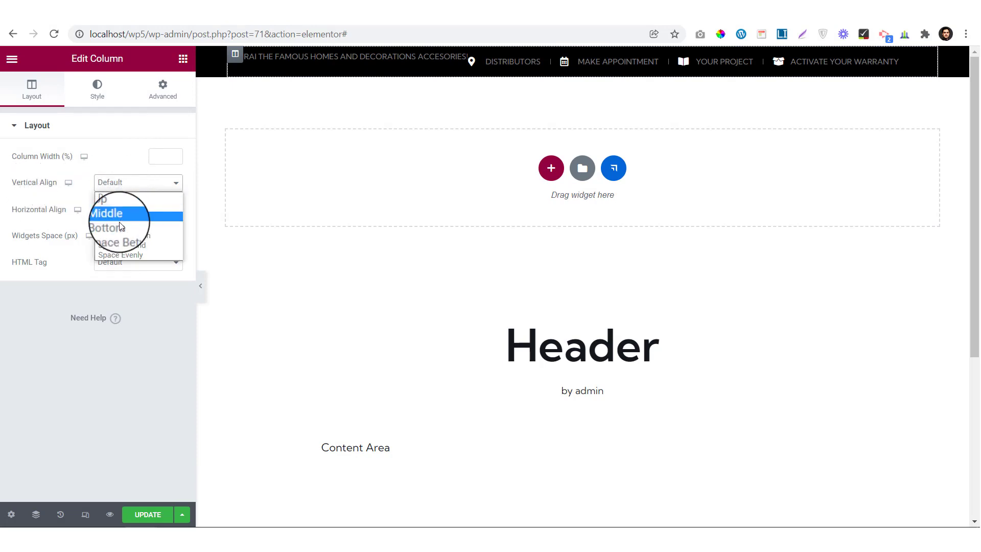
left_click(115, 217)
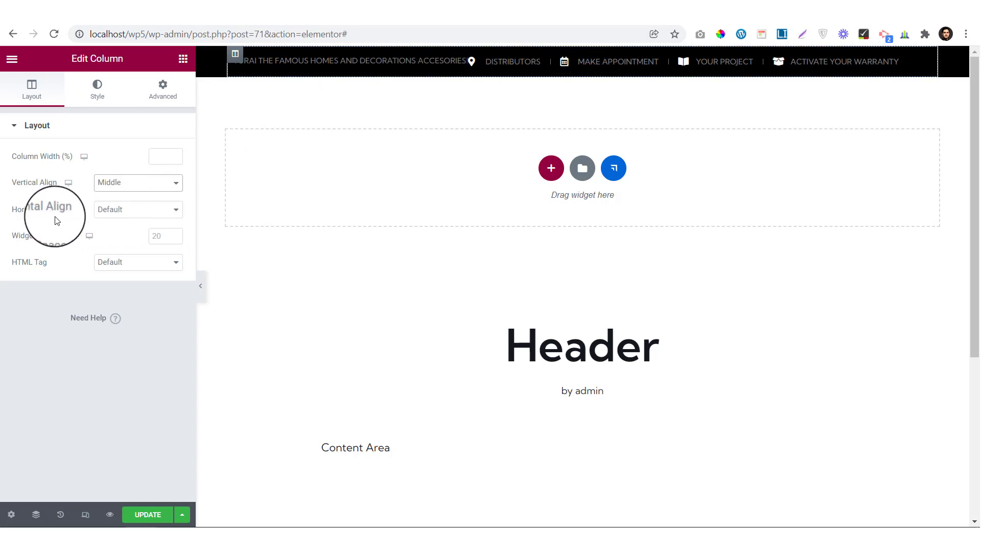
left_click(121, 210)
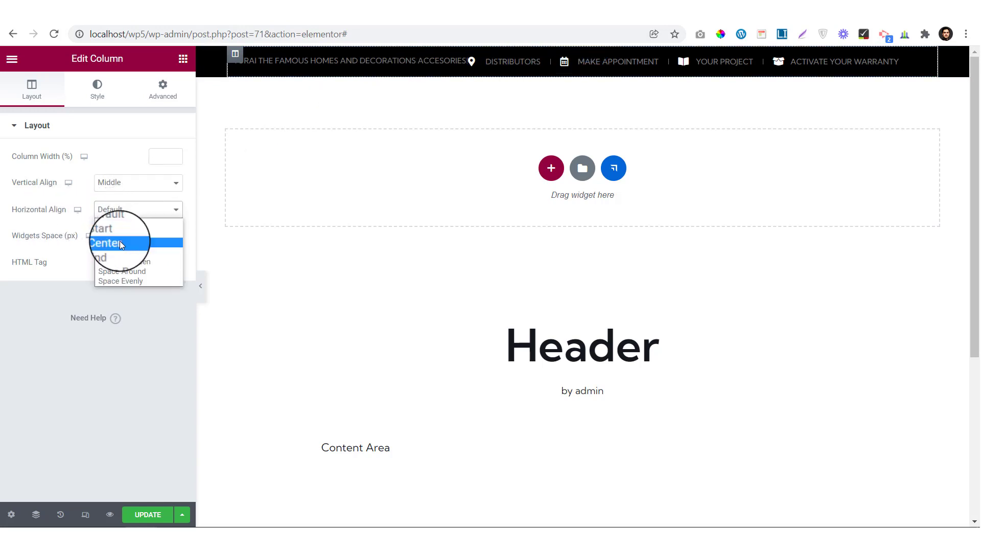
left_click(119, 262)
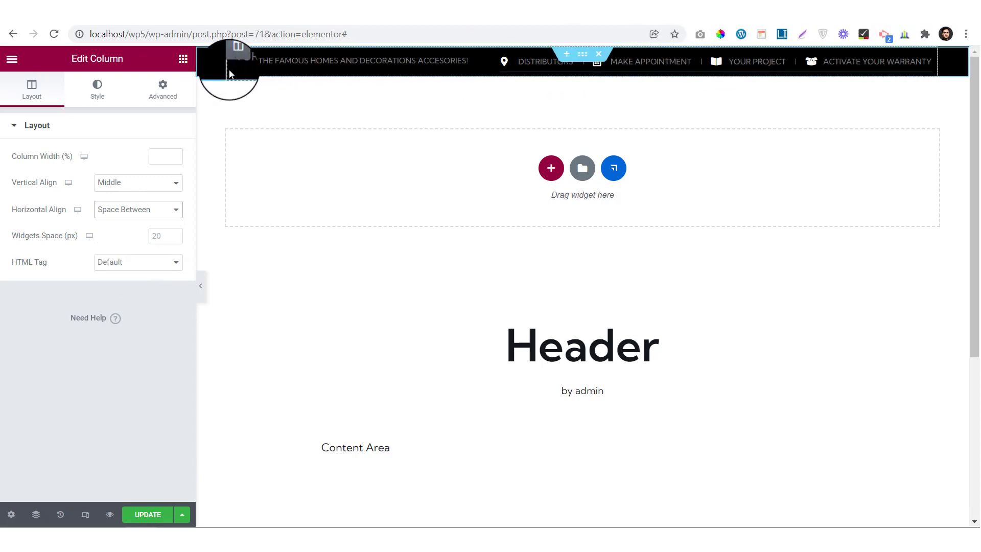
Step: Compare the top bar with the TUZAI home page's, viewing the header template at full width without the editing controls
left_click(395, 8)
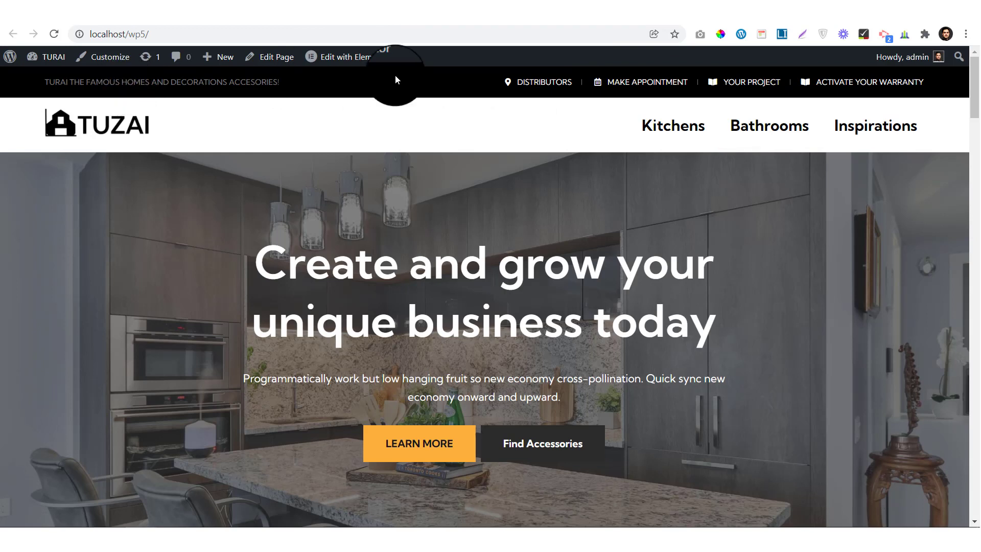
left_click_drag(273, 81, 32, 94)
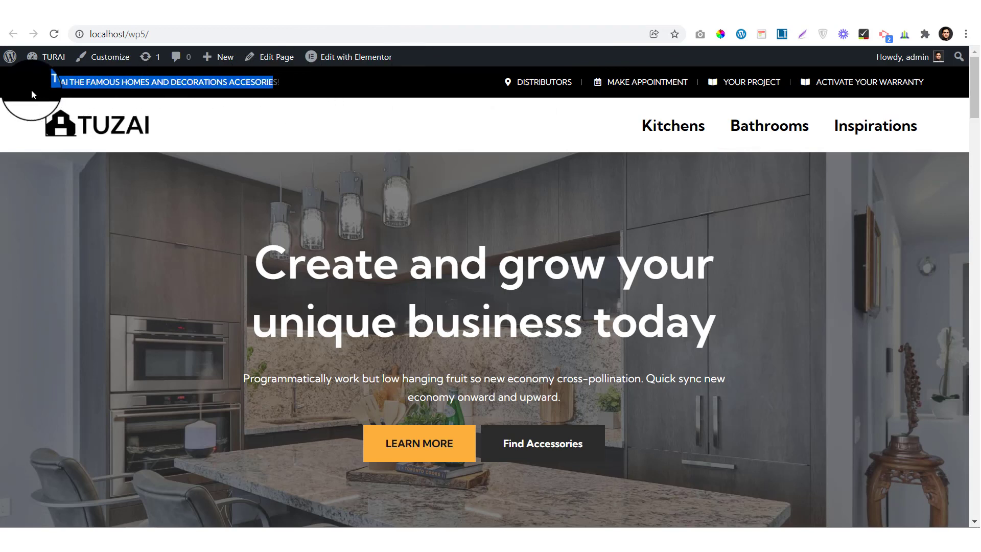
left_click(193, 3)
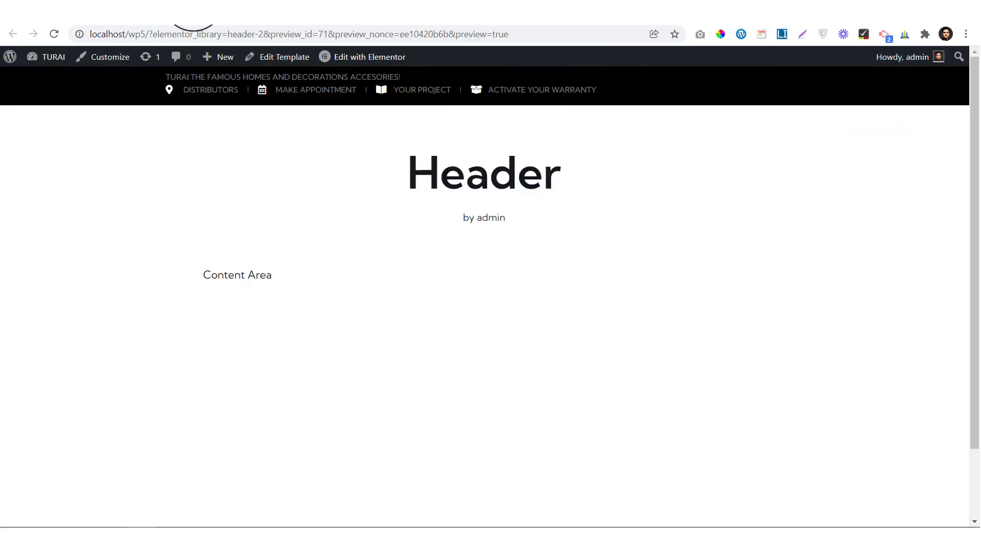
left_click(121, 6)
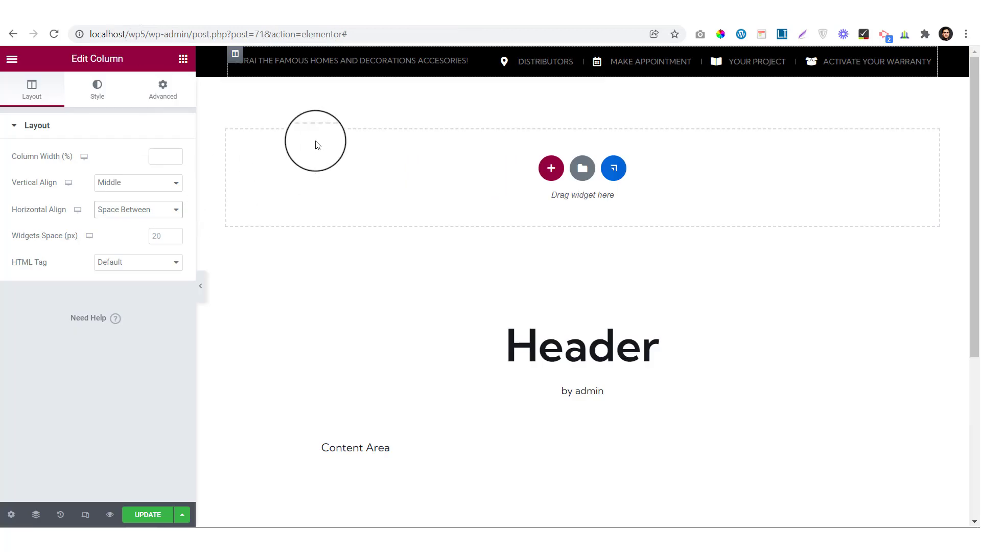
left_click(199, 285)
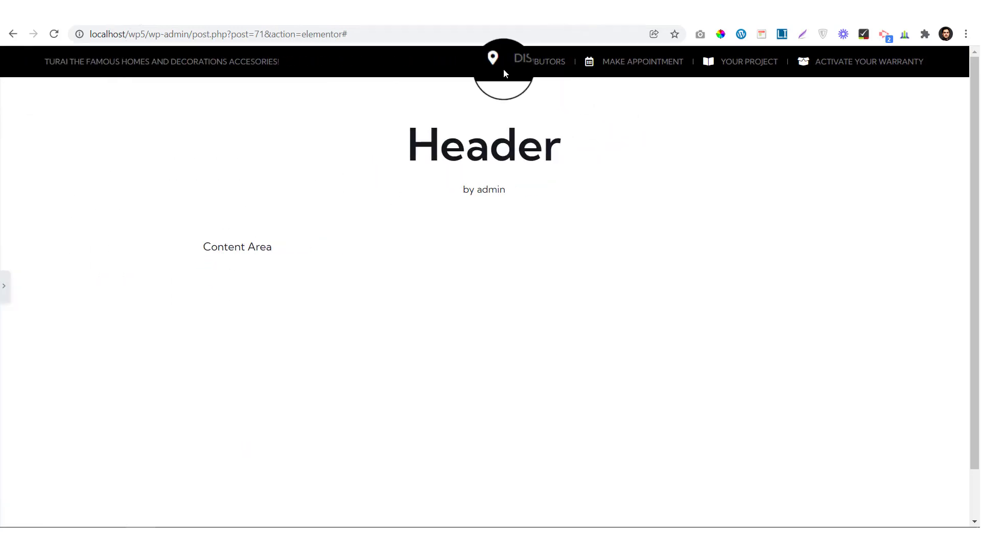
Step: Set the top bar icon list's text color to the white Neve - Site Background global color
left_click(1, 287)
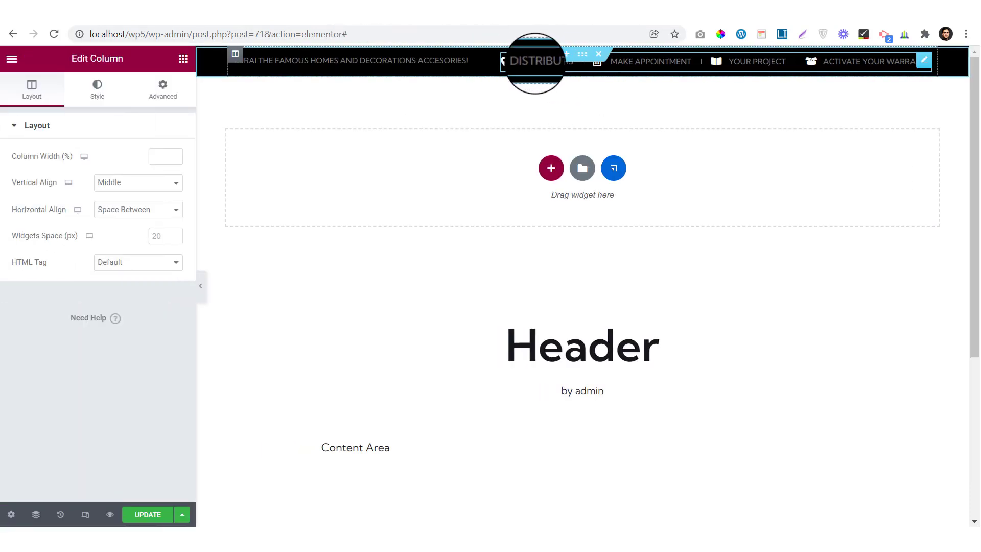
left_click(534, 63)
left_click(100, 88)
left_click(64, 125)
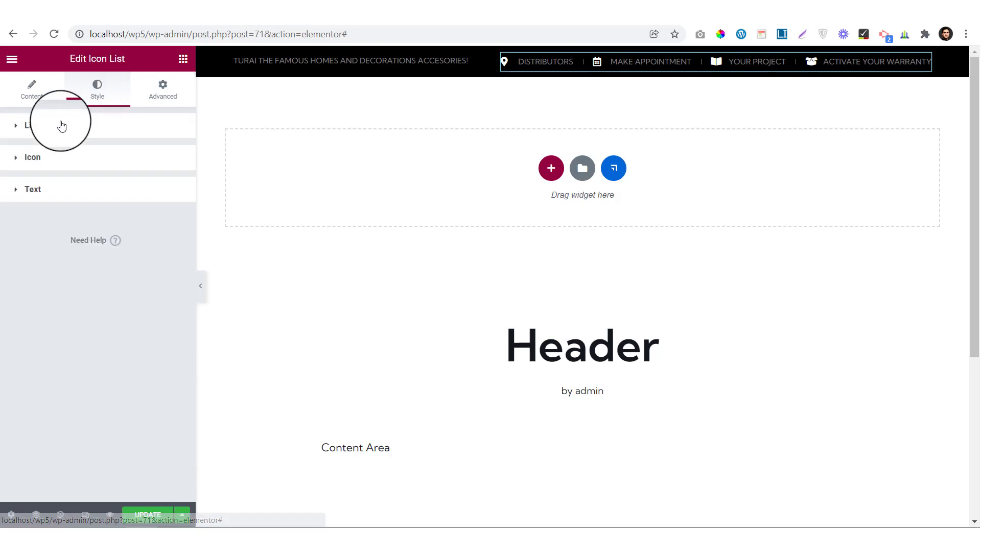
left_click(49, 202)
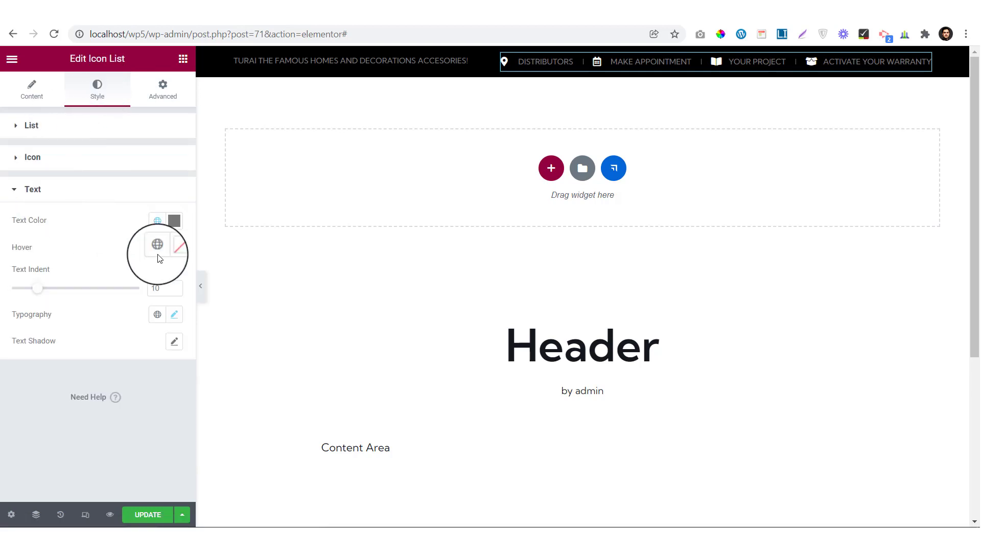
left_click(157, 221)
left_click(46, 414)
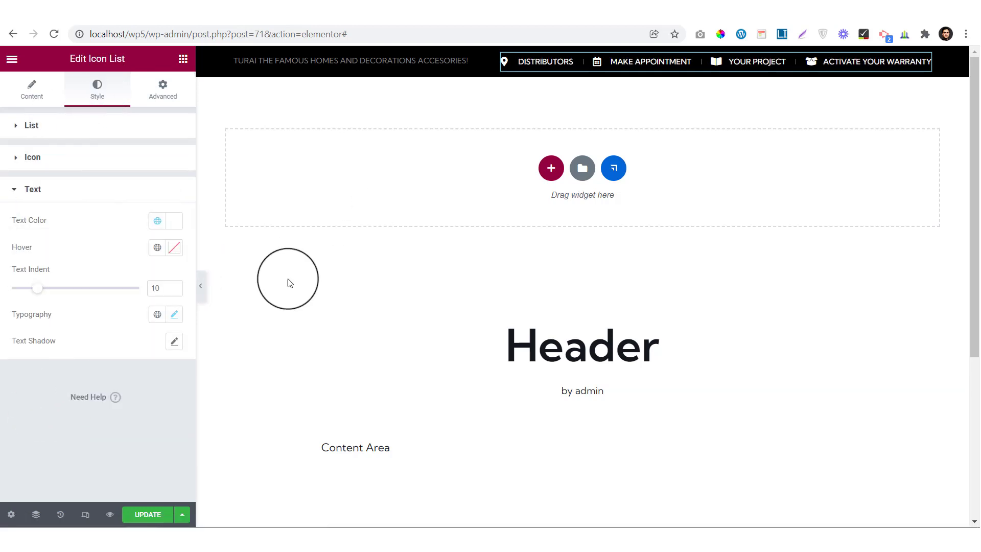
Step: Save the header template without adding a display condition and check the top bar at full width
left_click(145, 516)
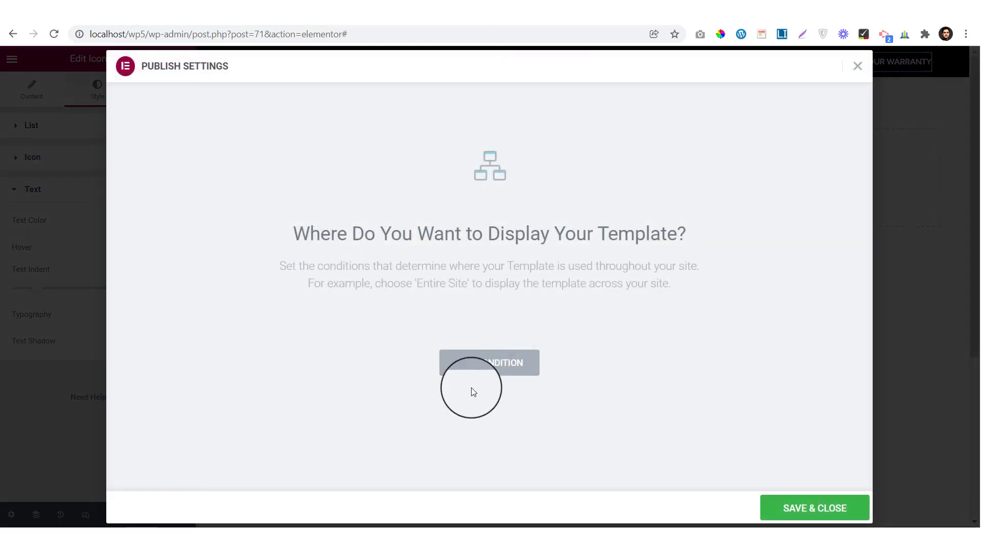
left_click(810, 498)
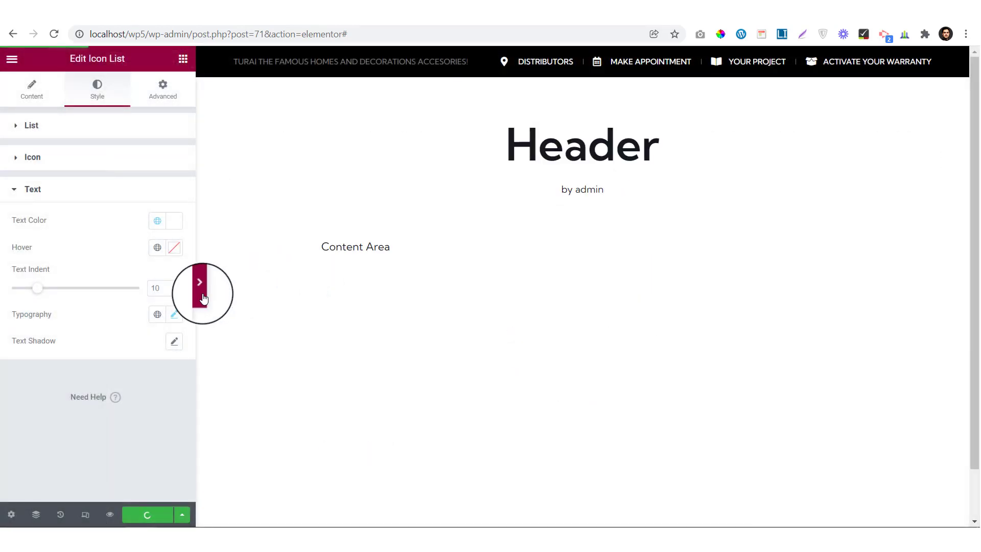
left_click(199, 290)
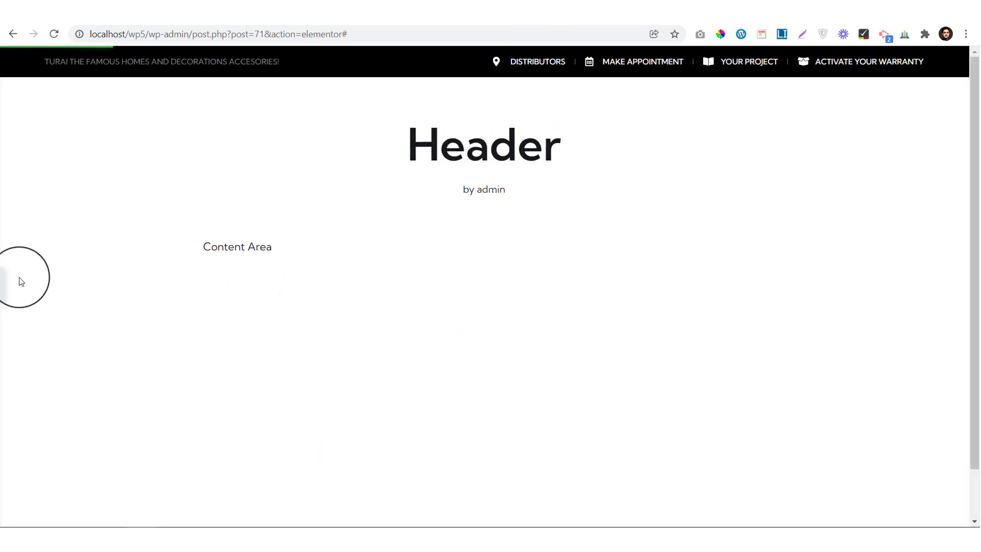
left_click(21, 281)
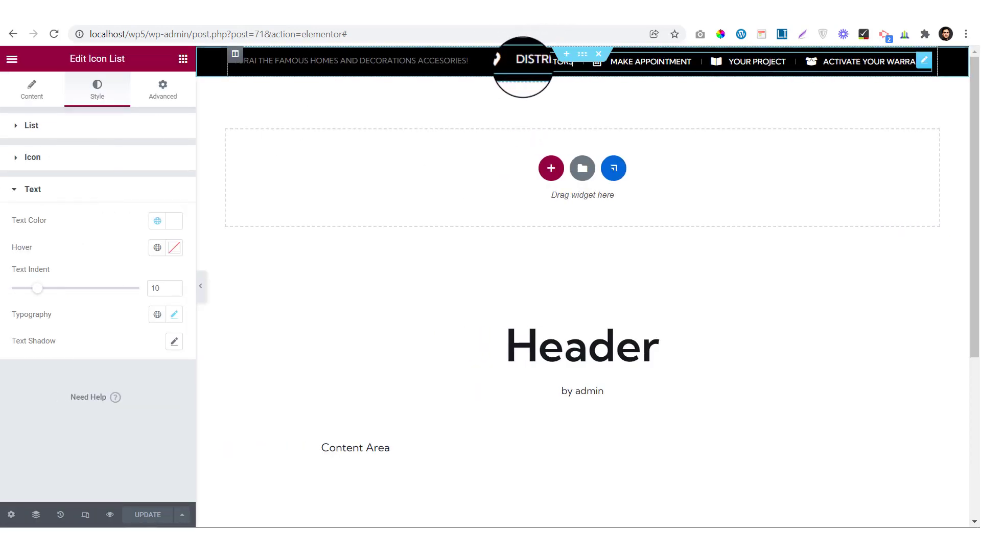
Step: Set the icon list's text hover color to the Accent global color and check the top bar at full width
left_click(157, 247)
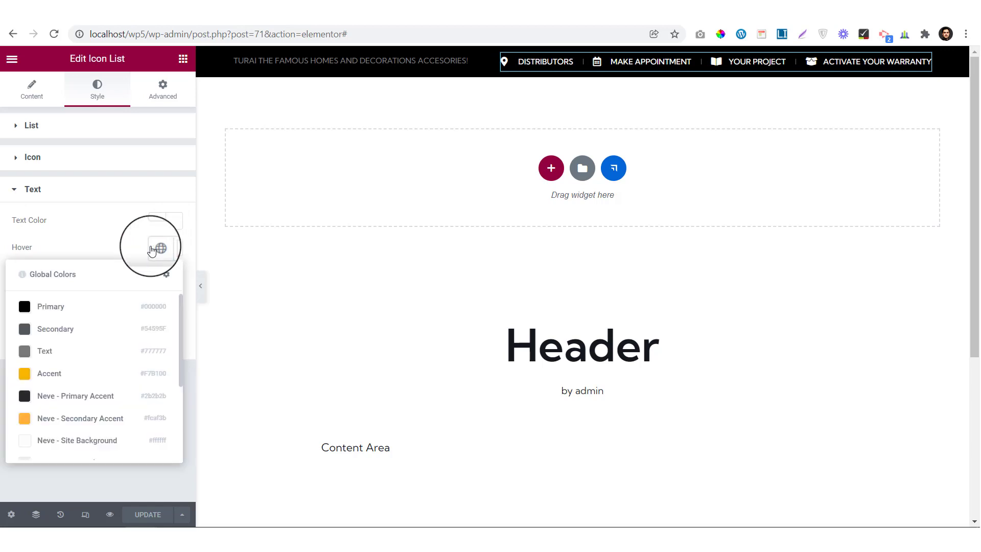
left_click(36, 379)
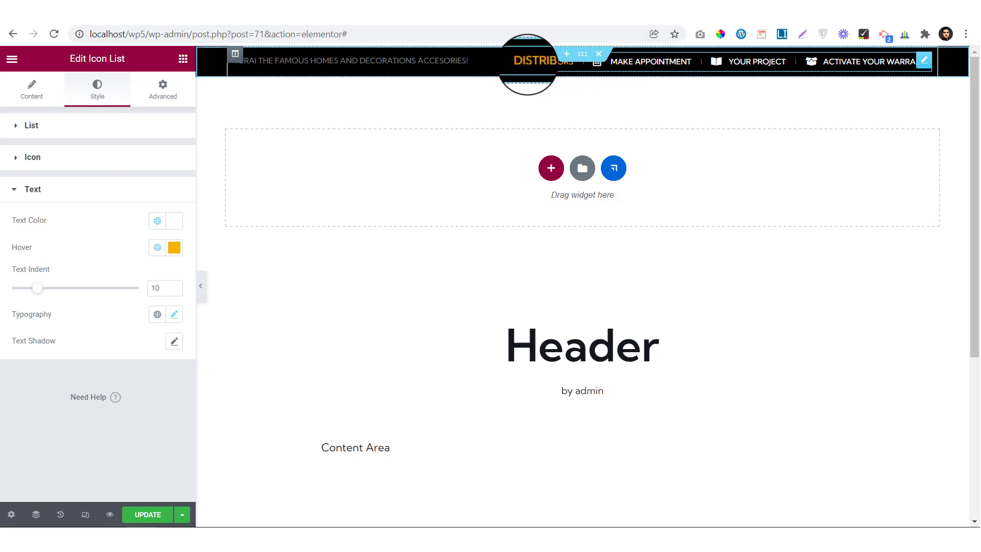
left_click(206, 287)
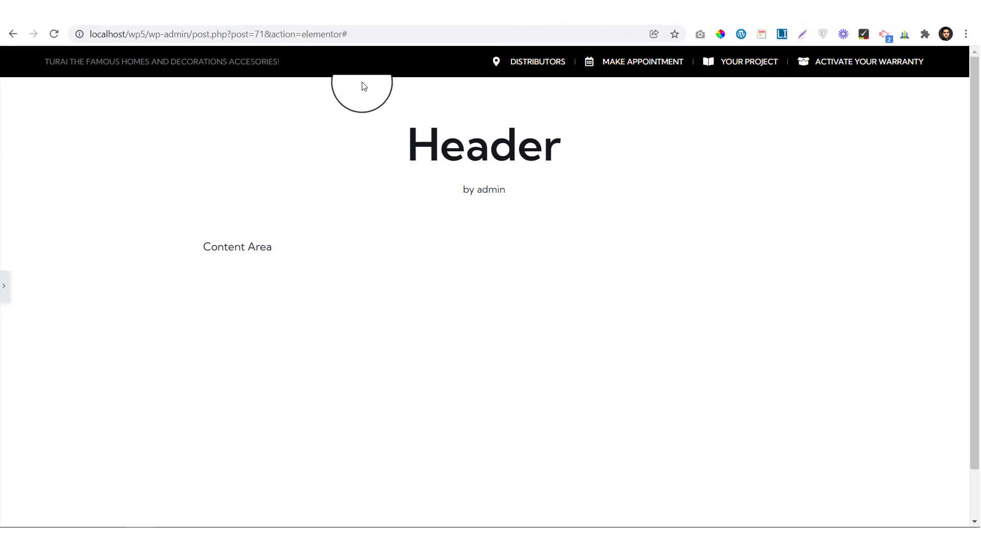
left_click(4, 287)
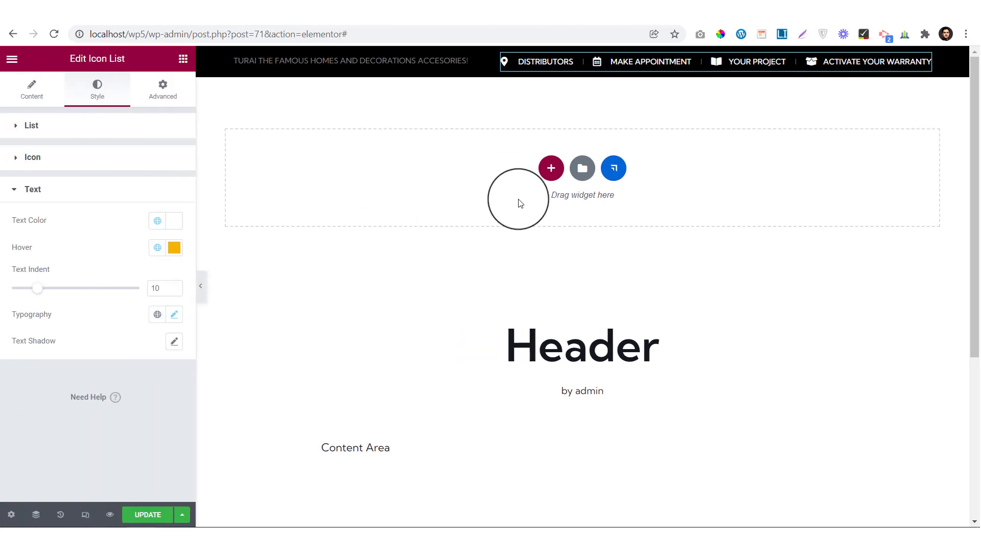
Step: Compare the header template's preview with the TUZAI home page's header
left_click(188, 1)
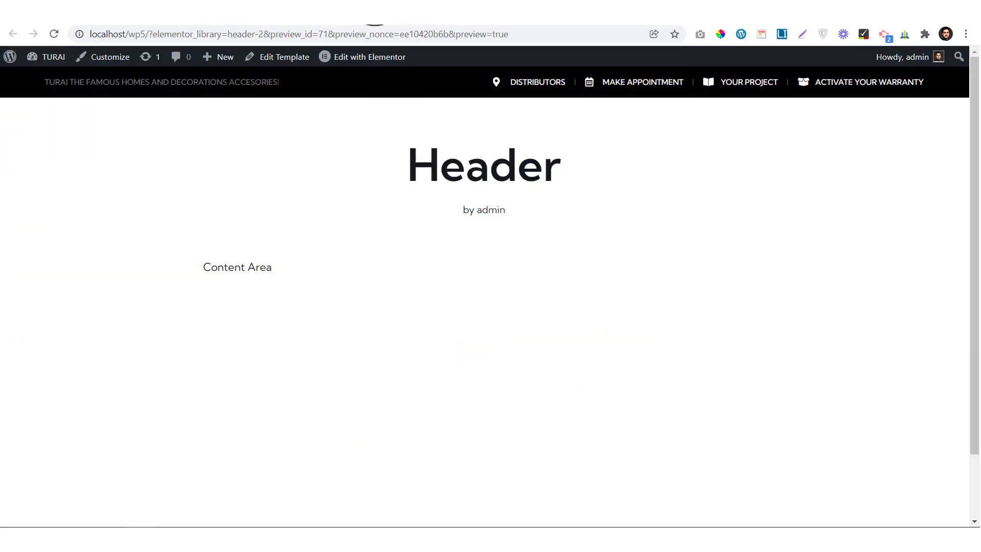
left_click(375, 1)
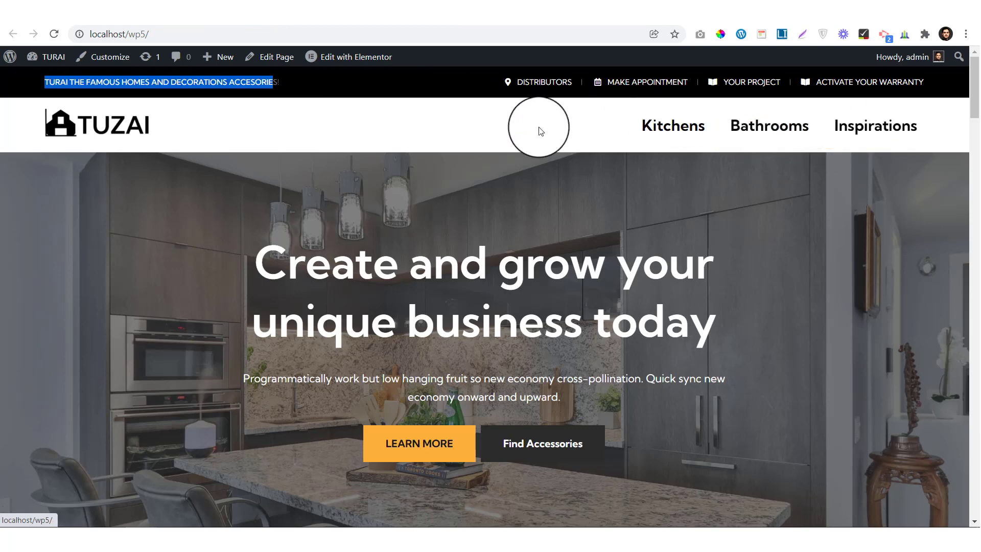
left_click(65, 2)
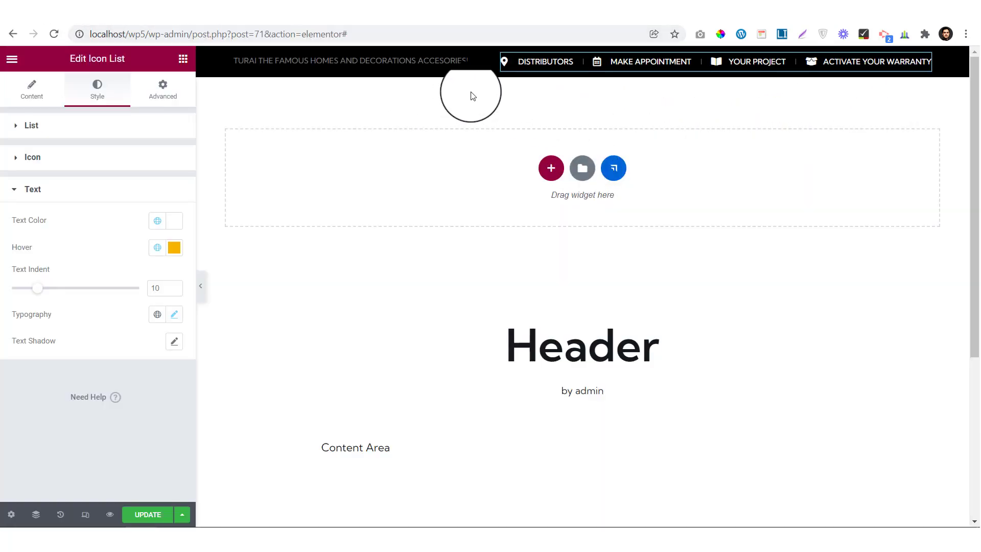
Step: Add a single-column section below the top bar and insert a second column in it
left_click(552, 168)
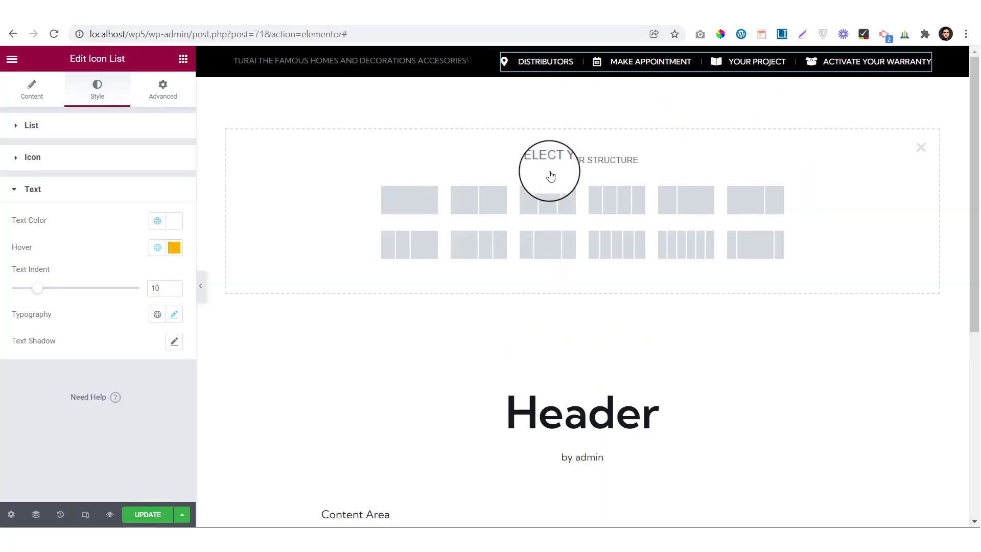
left_click(421, 194)
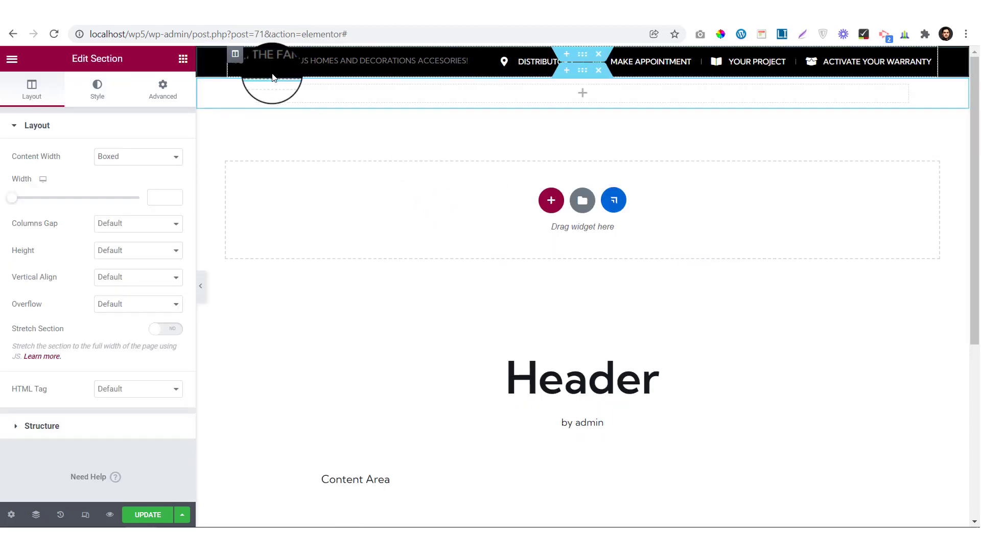
right_click(259, 88)
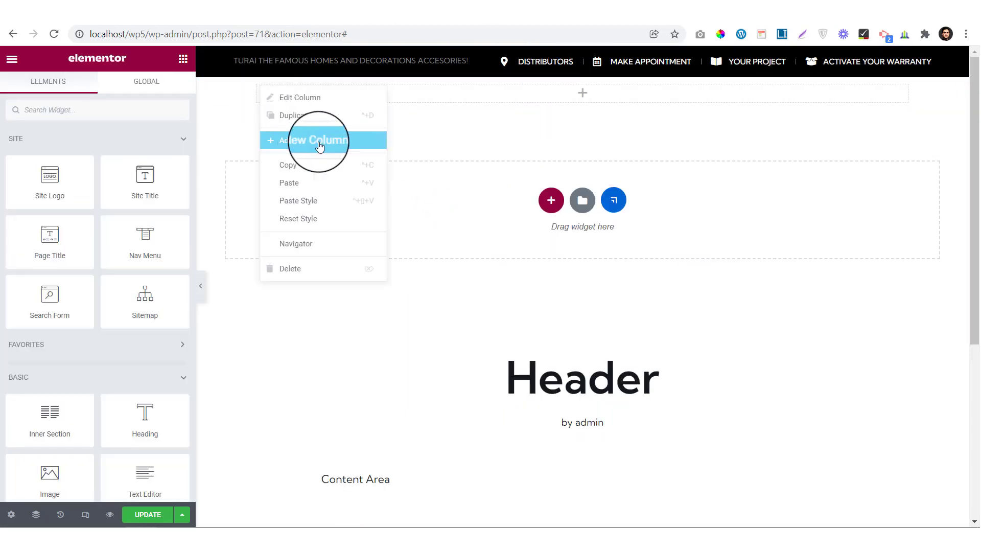
left_click(318, 146)
Step: Set the new section's content width to Full Width and its height to Min Height with a minimum of 75 px
left_click(582, 70)
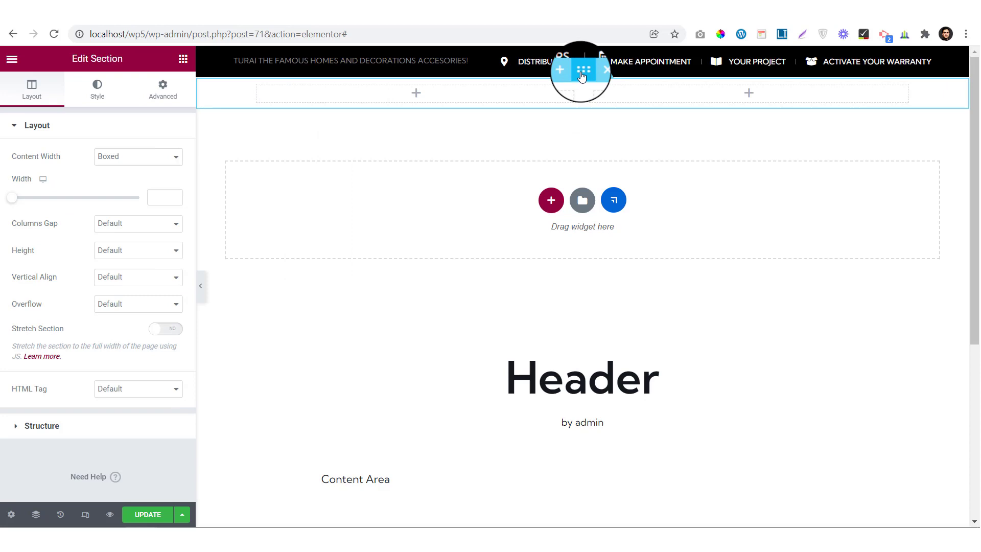
left_click(155, 153)
left_click(124, 180)
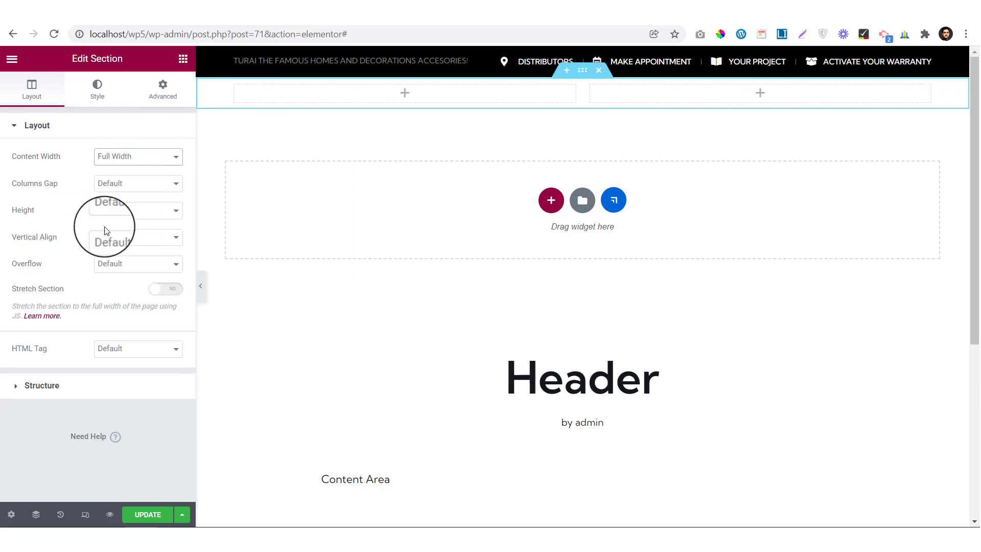
left_click(116, 219)
left_click(118, 240)
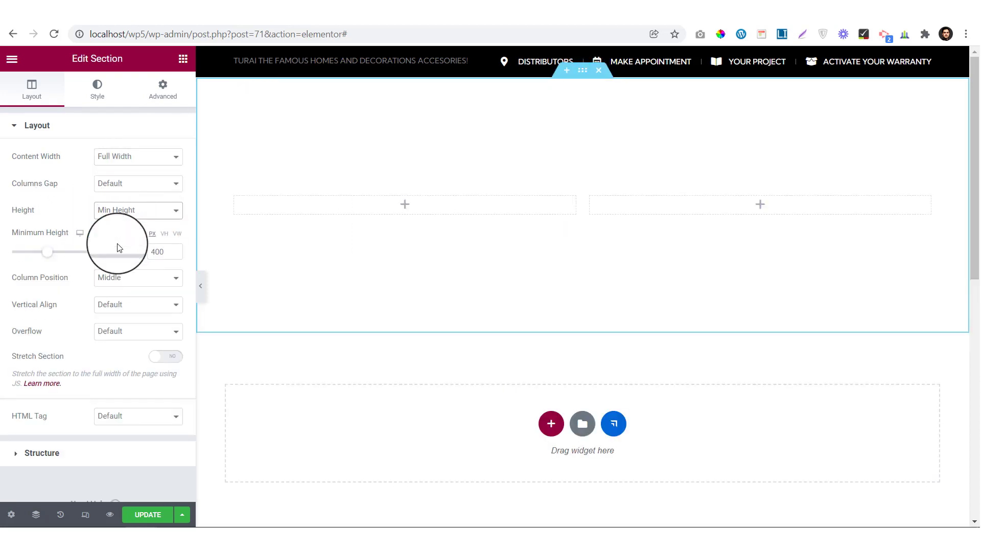
left_click(164, 250)
key("BackSpace")
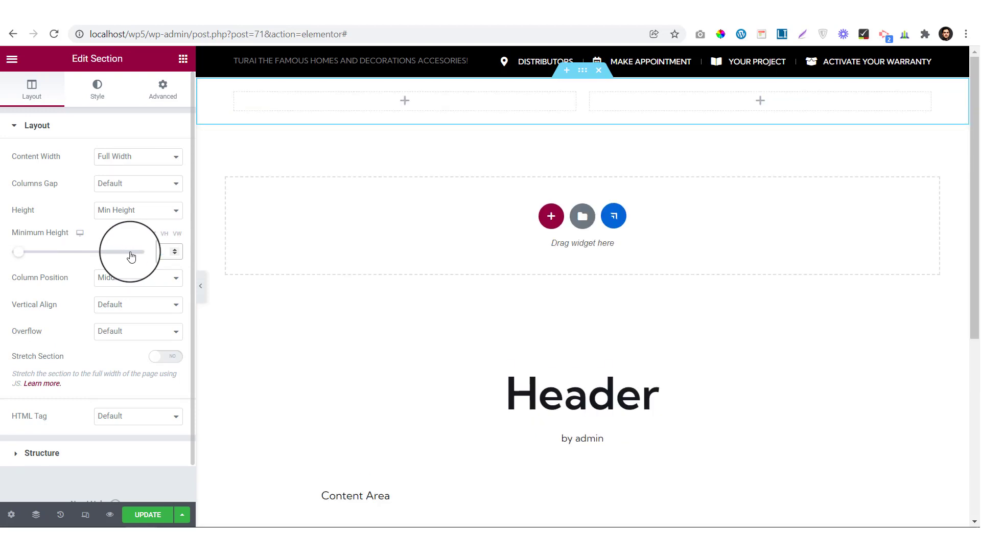
type("75")
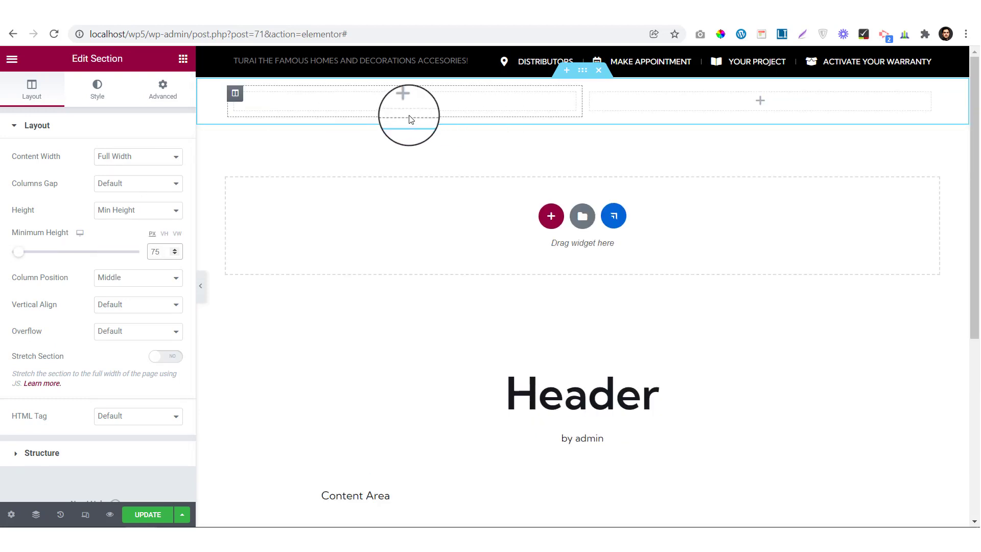
Step: Set the new section's first column width to 40% and check the second column's width
left_click(234, 92)
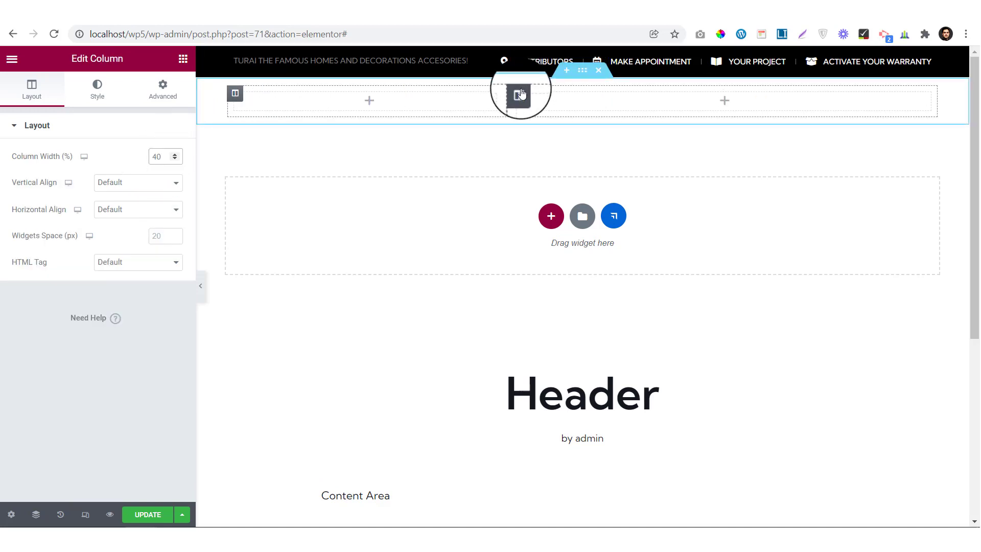
left_click(517, 95)
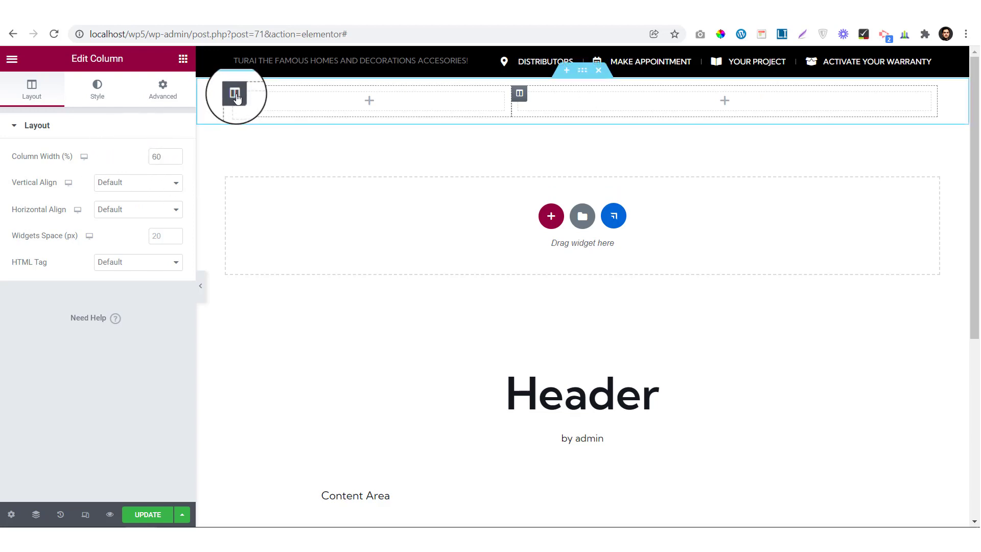
Step: Place a Site Logo widget in the new section's first column and align it left
left_click(183, 59)
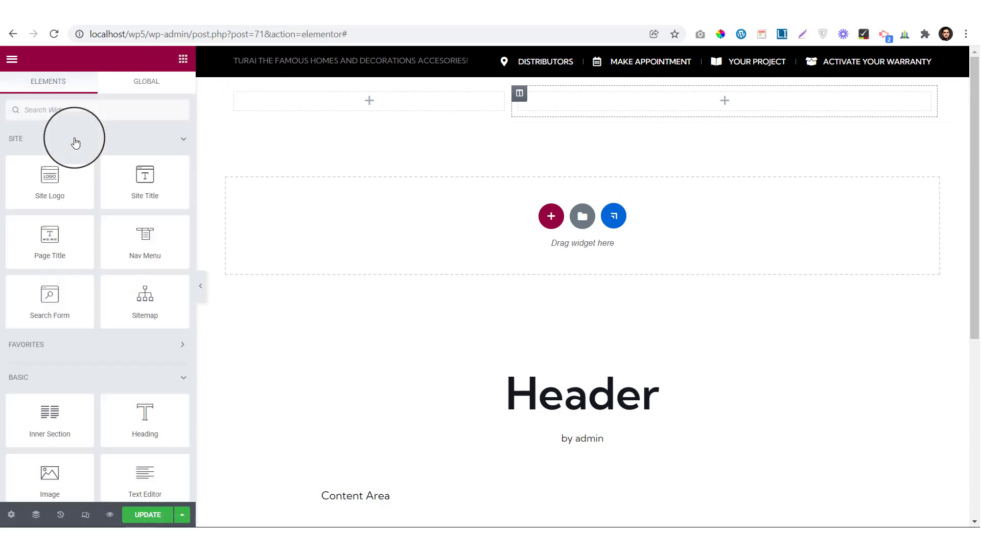
left_click_drag(64, 188, 309, 106)
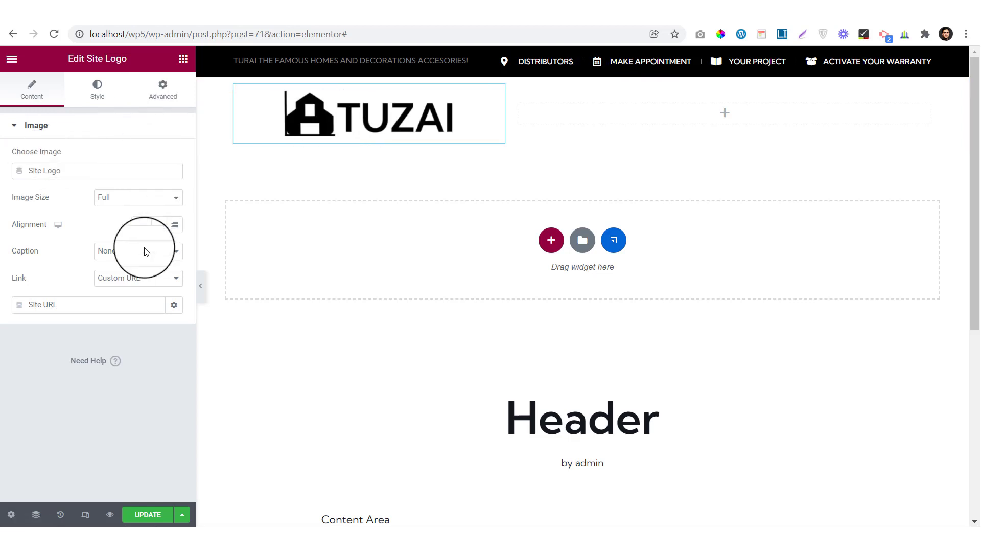
left_click(140, 225)
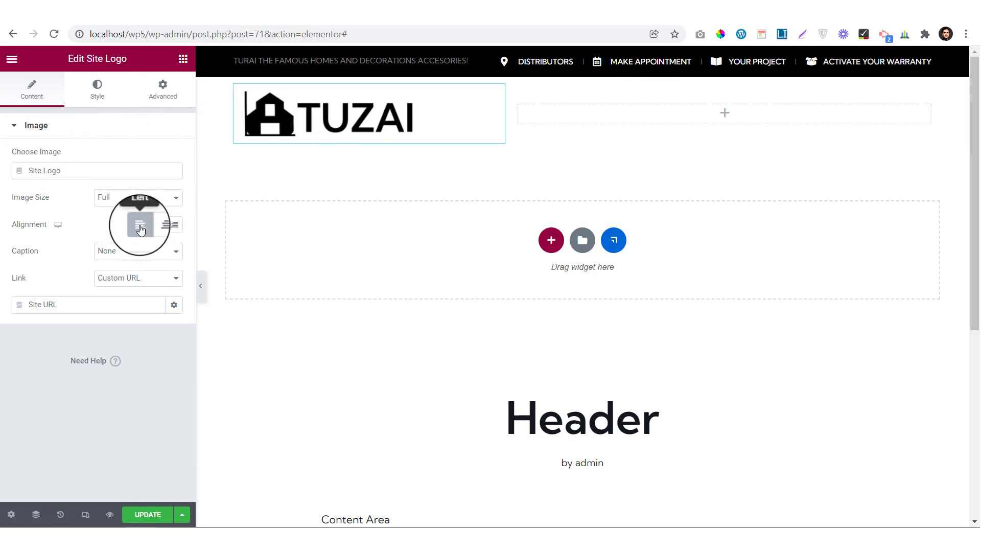
Step: Set the site logo's max width to 185 px and check the header at full width
left_click(97, 92)
left_click(166, 209)
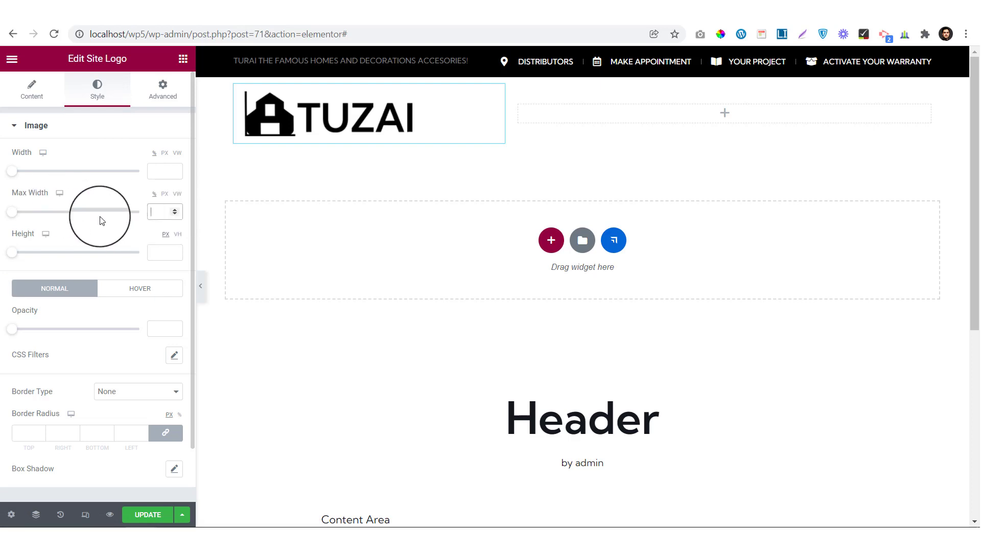
type("185")
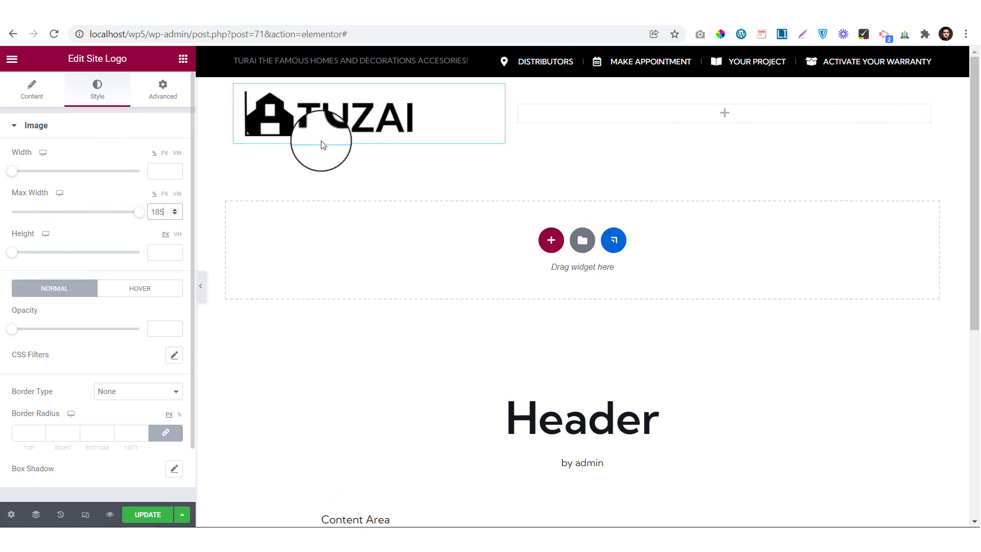
left_click(164, 195)
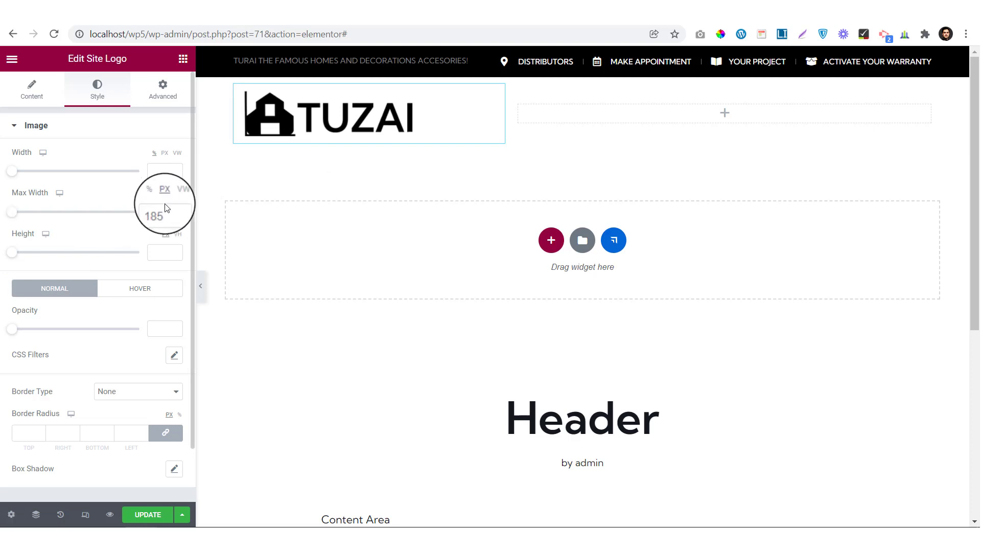
left_click(174, 210)
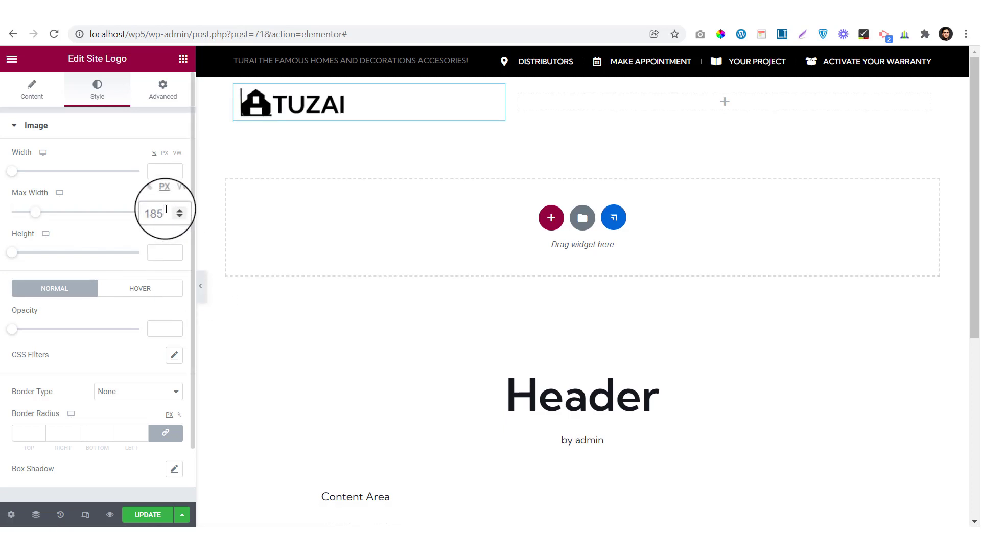
left_click(201, 289)
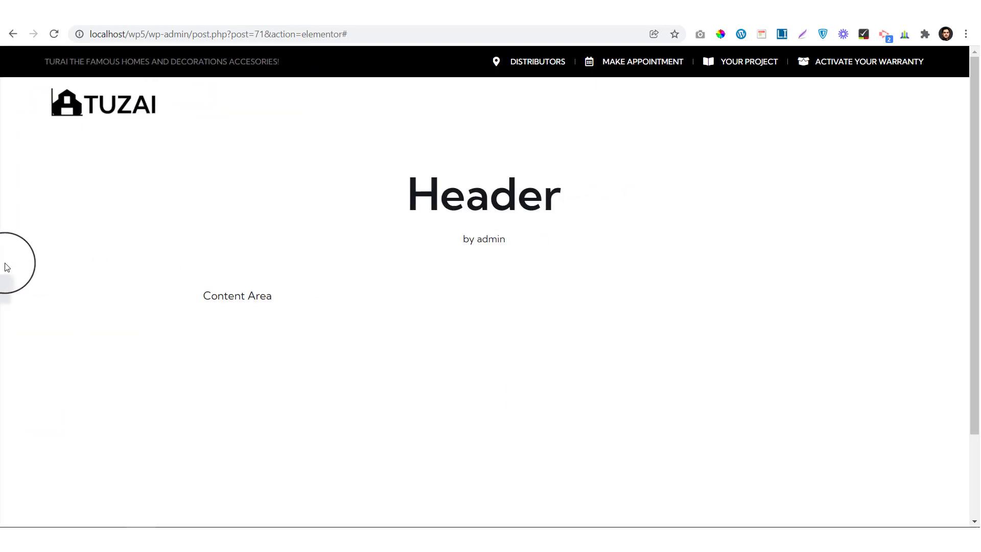
left_click(3, 288)
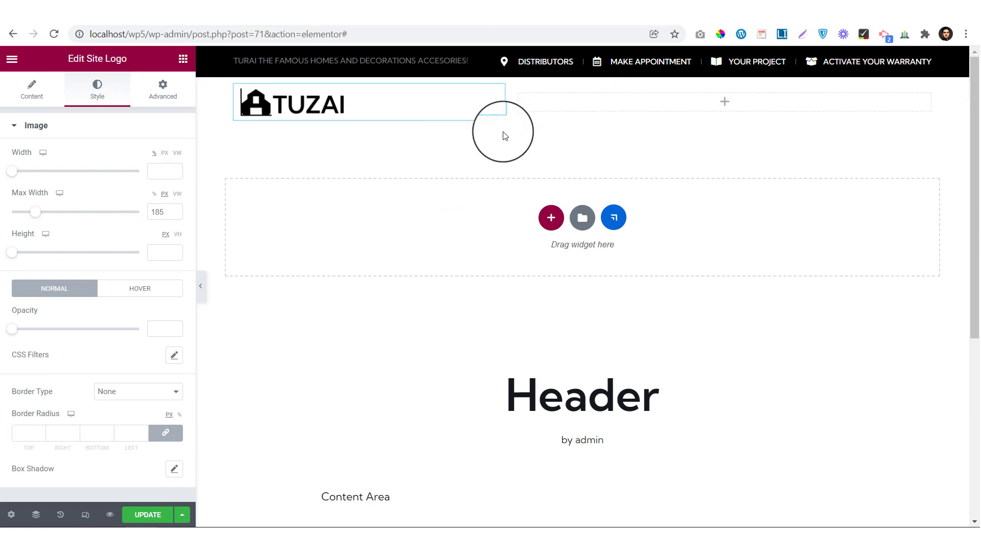
Step: Place a Nav Menu widget in the second column, align the primary menu right, and compare it with the home page's menu
left_click(183, 58)
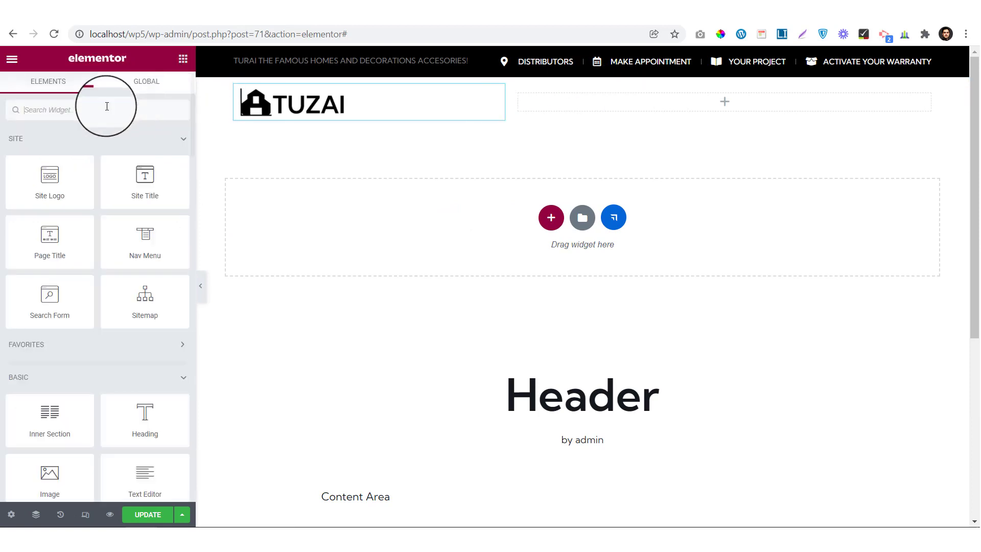
left_click(40, 115)
type("nav")
left_click_drag(49, 154, 734, 110)
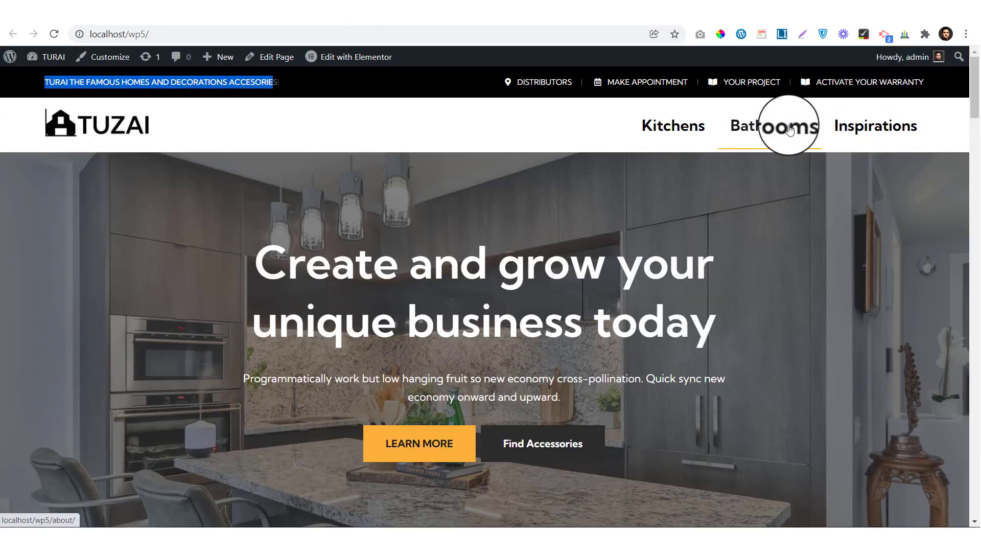
left_click(63, 2)
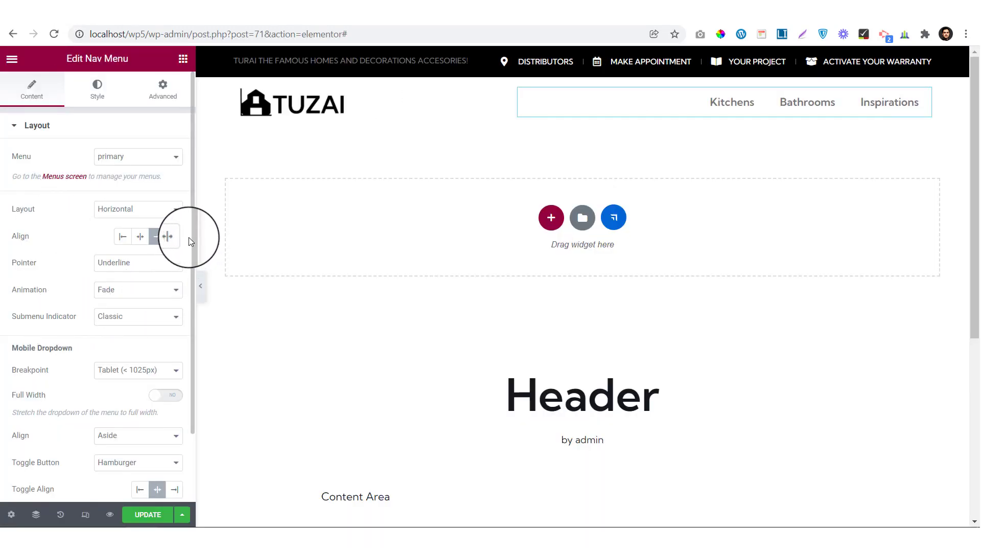
Step: Enable Full Width for the nav menu's mobile dropdown and align its toggle button to the right
scroll(190, 237, "down", 2)
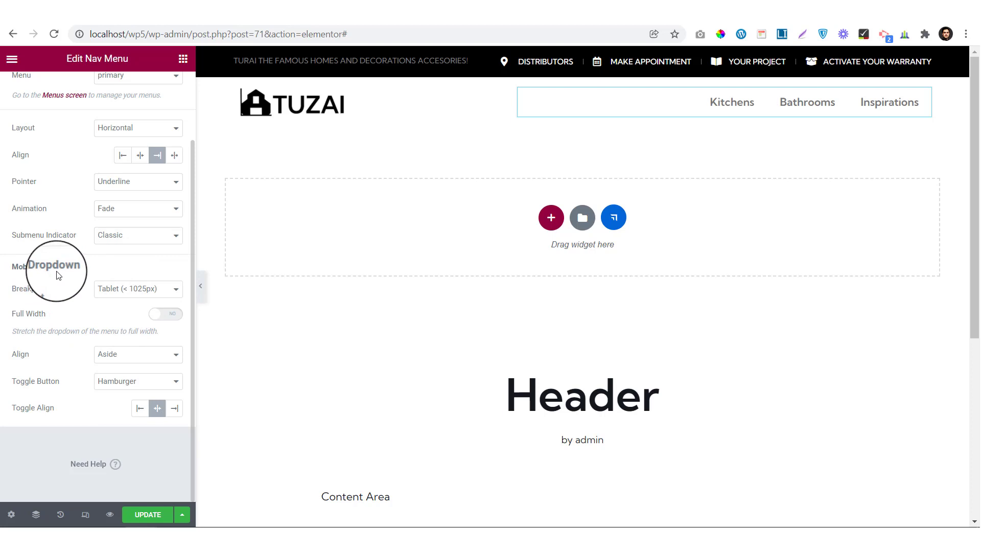
left_click(171, 313)
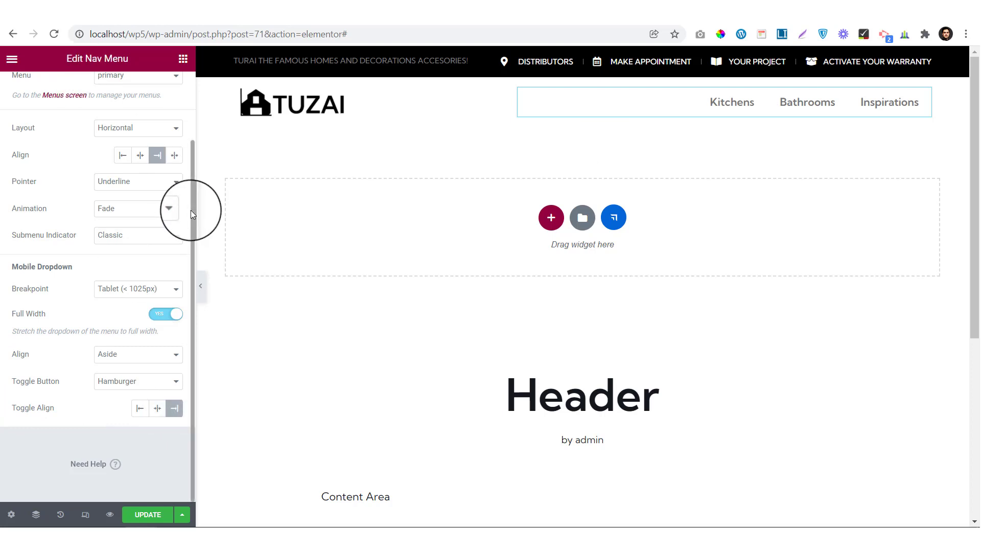
scroll(191, 207, "up", 5)
Step: Set the main menu's typography to size 24 px, weight 700 and line height 24 px
left_click(96, 87)
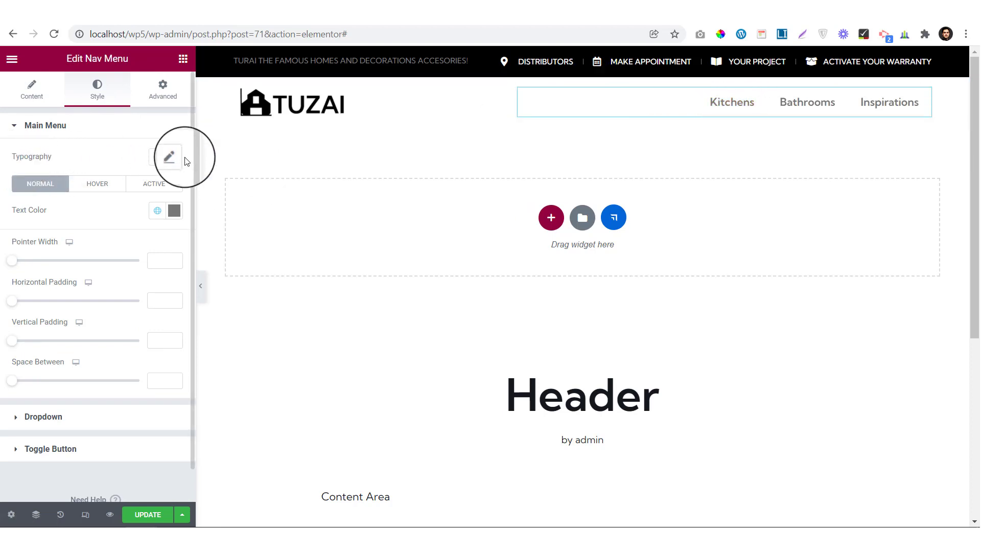
left_click(169, 157)
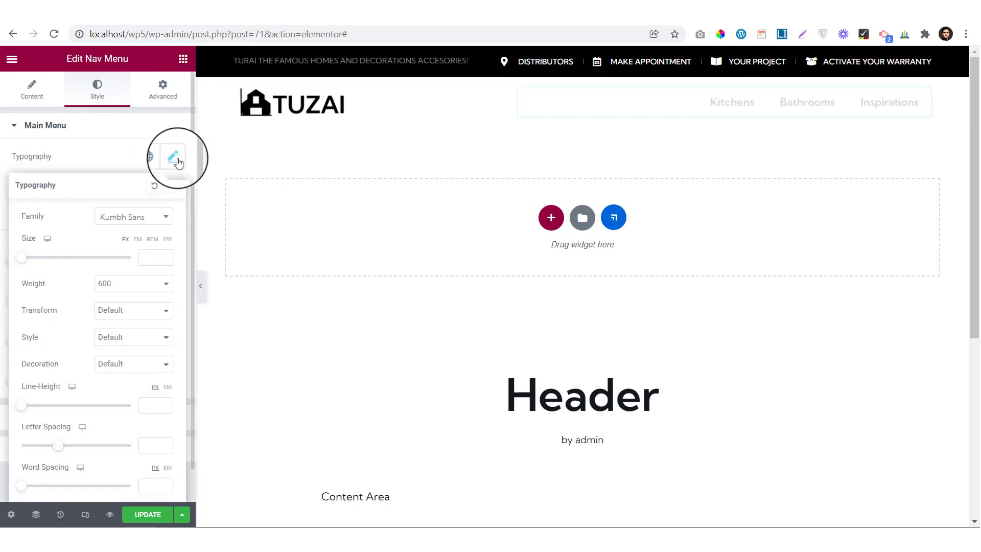
left_click(144, 250)
type("24")
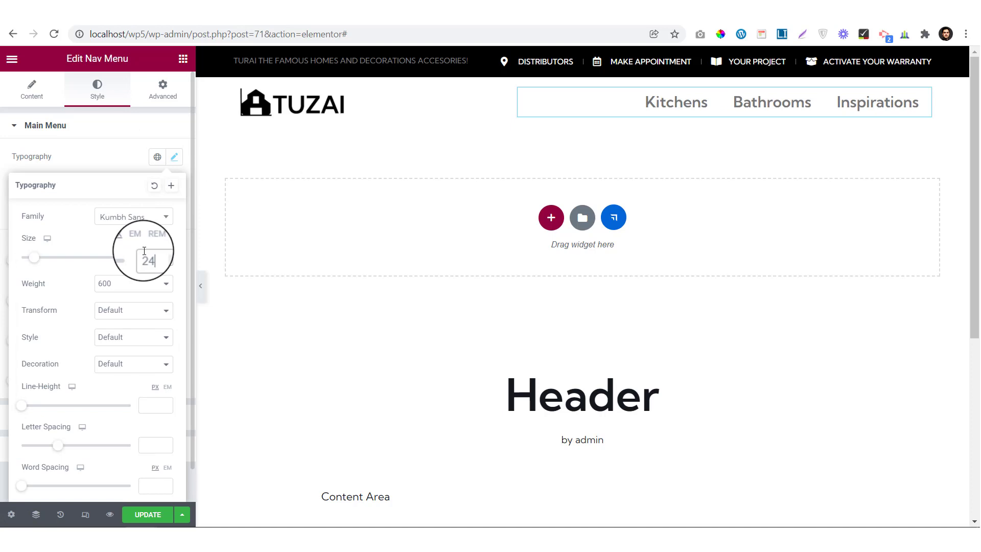
left_click(121, 291)
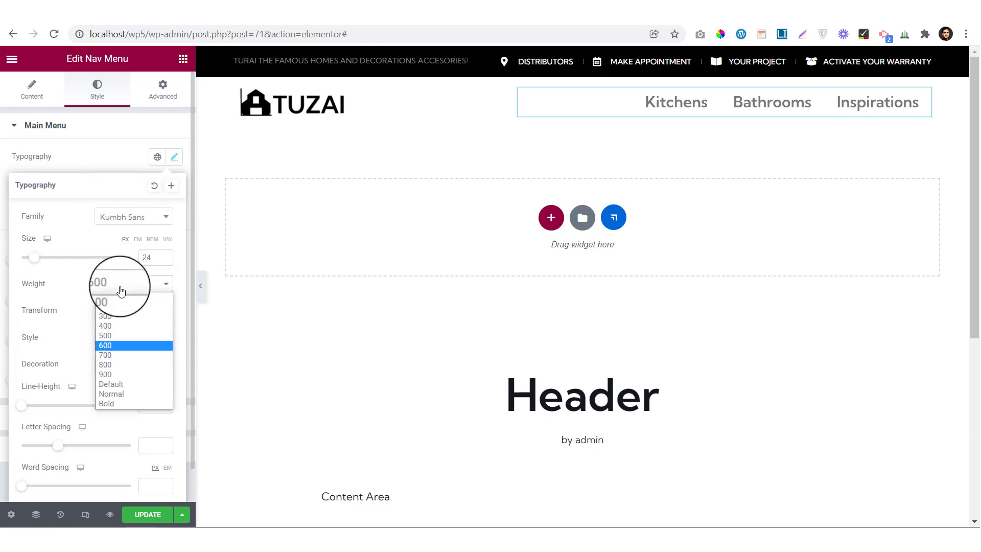
left_click(108, 356)
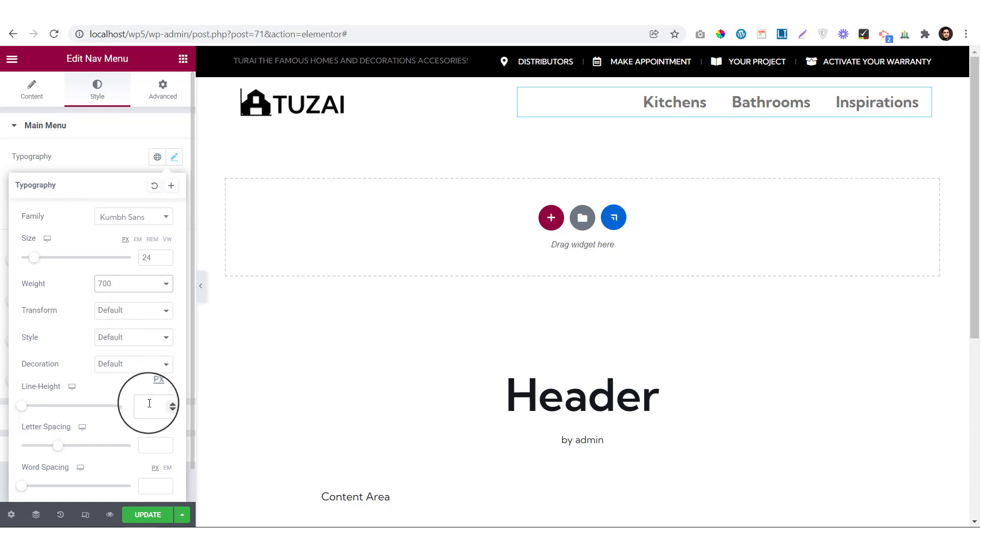
type("24")
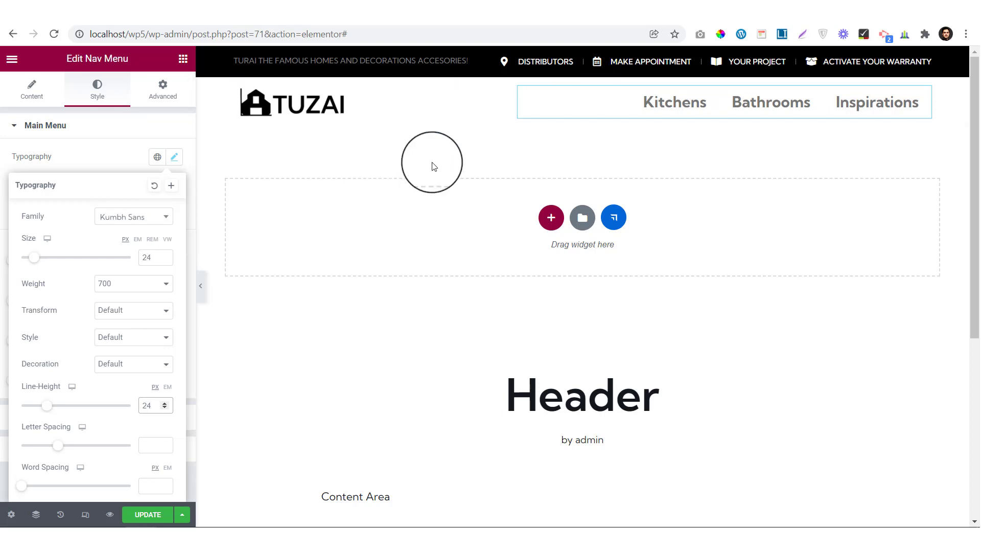
left_click(104, 162)
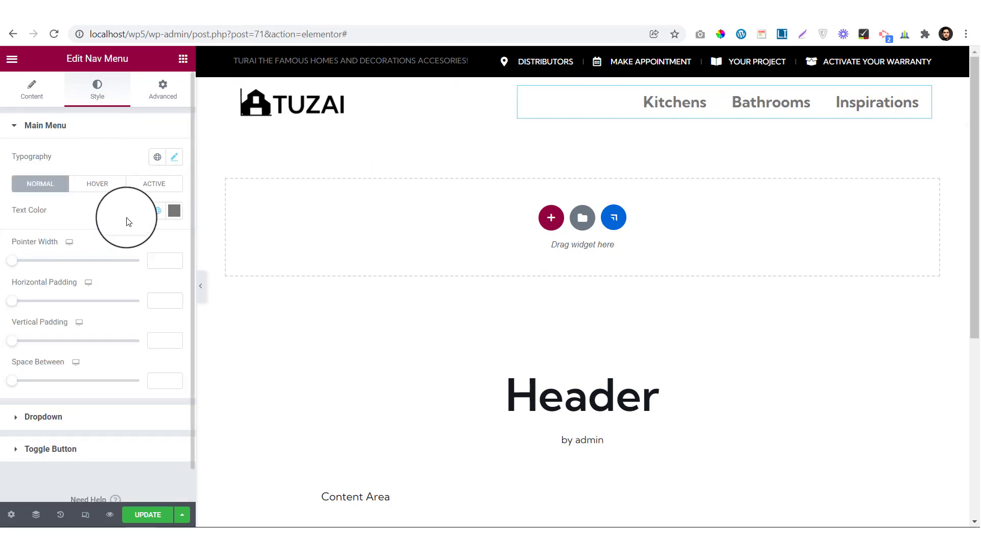
Step: Give the main menu the global Primary text color, a pointer width of 2 and a vertical padding of 22
left_click(158, 219)
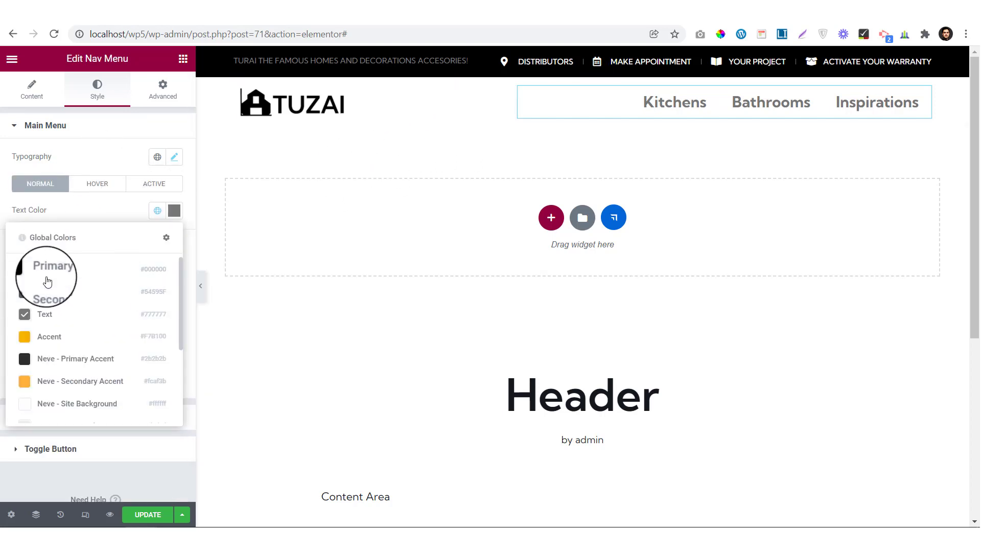
left_click(45, 279)
left_click(107, 187)
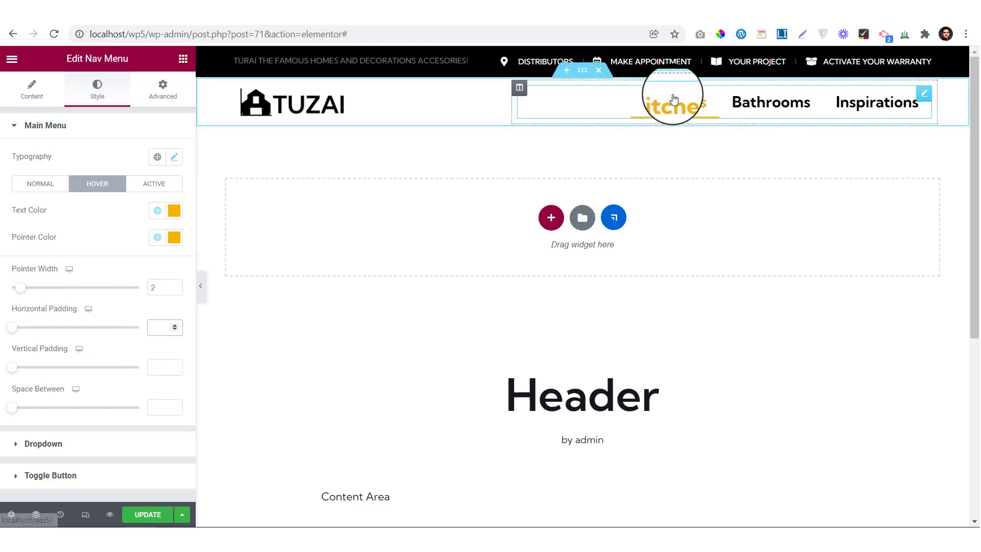
left_click(158, 371)
type("22")
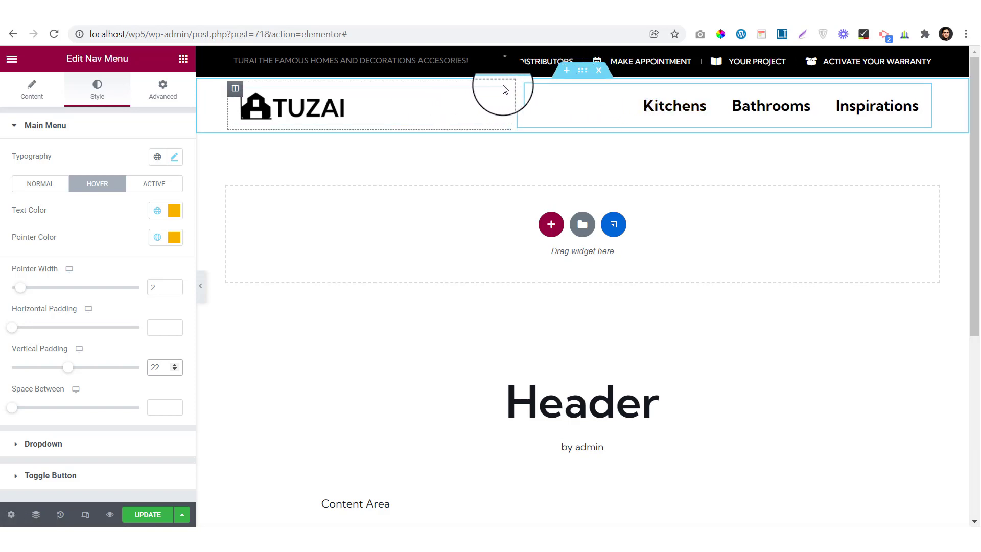
Step: Compare the logo and menu row with the home page and set its section's columns gap to No Gap
left_click(582, 77)
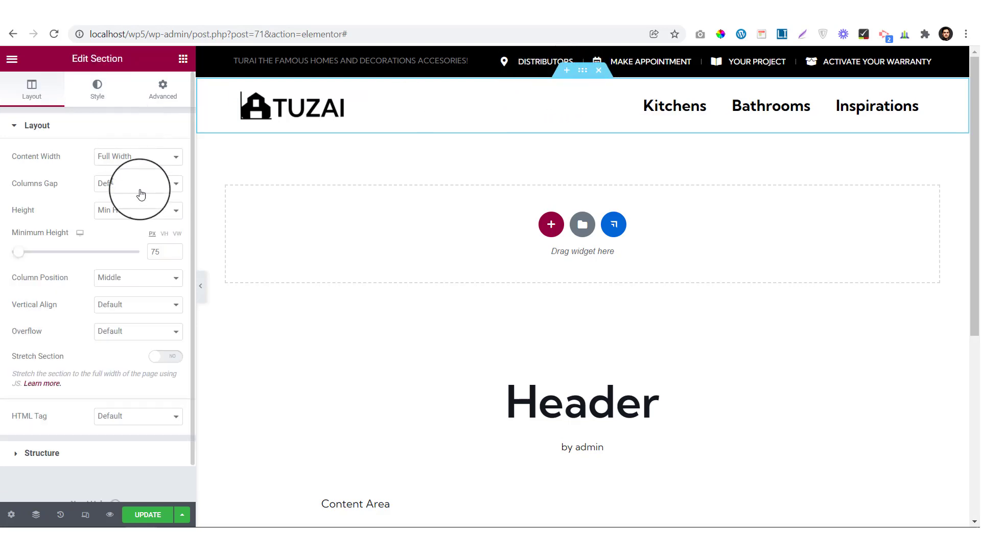
left_click(672, 129)
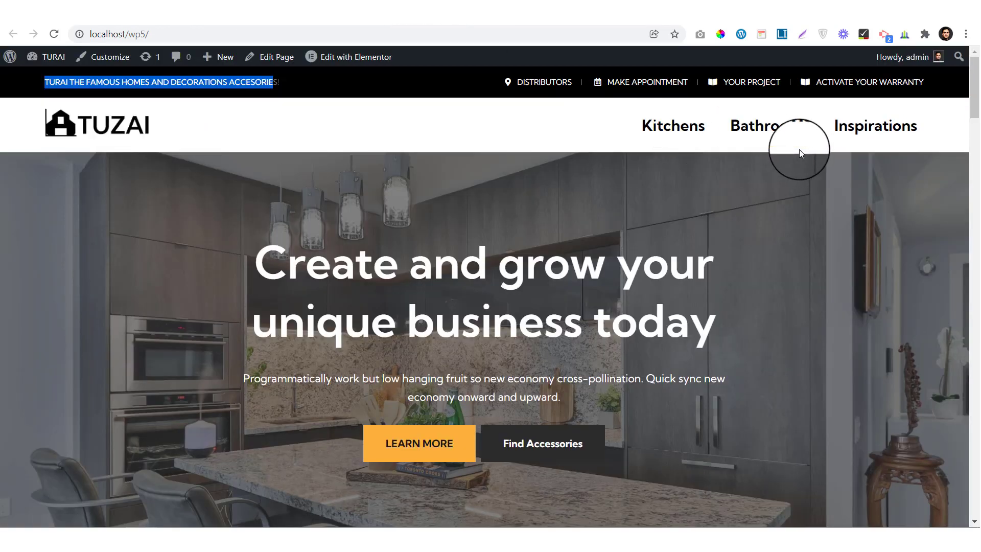
left_click(13, 33)
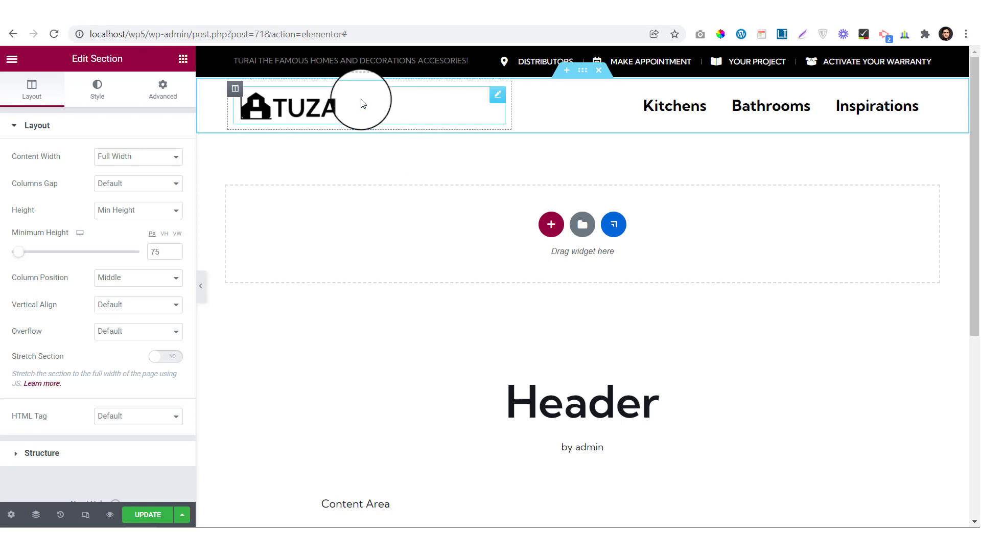
left_click(107, 184)
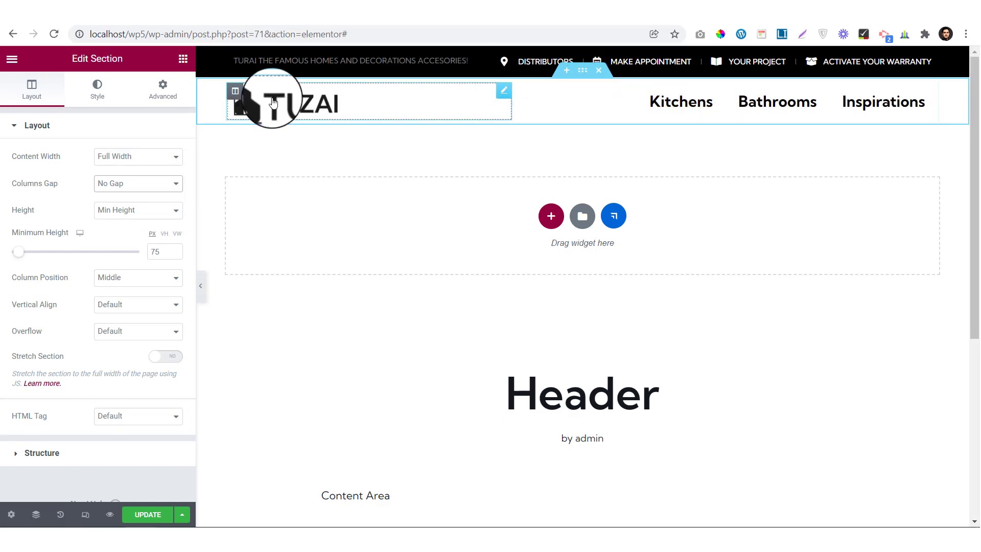
Step: Set the logo column's padding to 10 px top and bottom and 0 on both sides, and check the header at full width
left_click(235, 91)
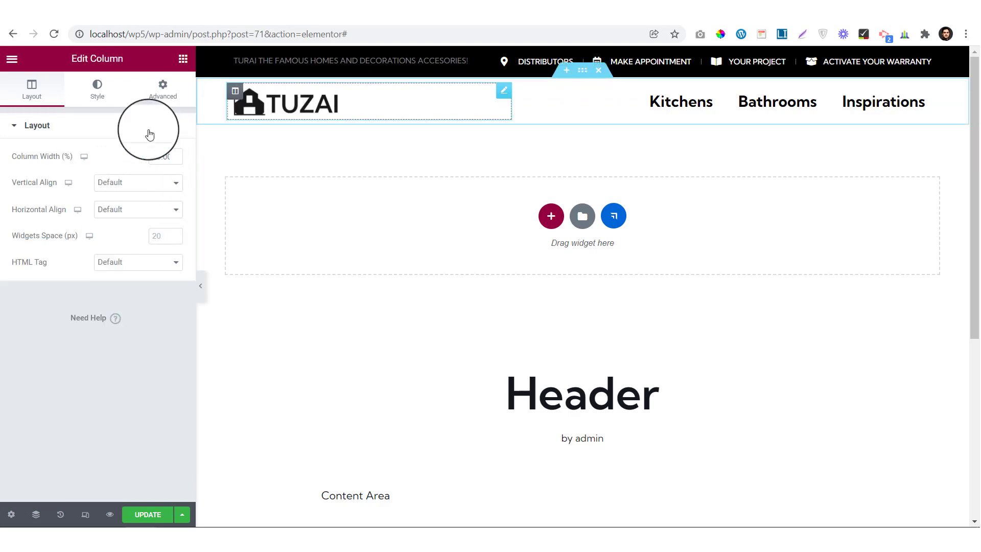
left_click(155, 91)
left_click(166, 221)
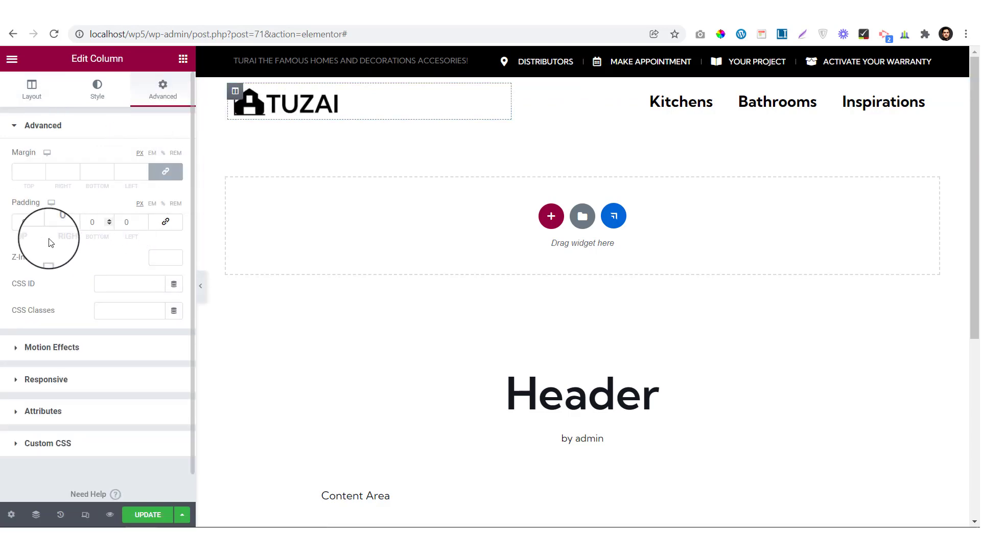
left_click(24, 222)
type("10")
left_click(88, 228)
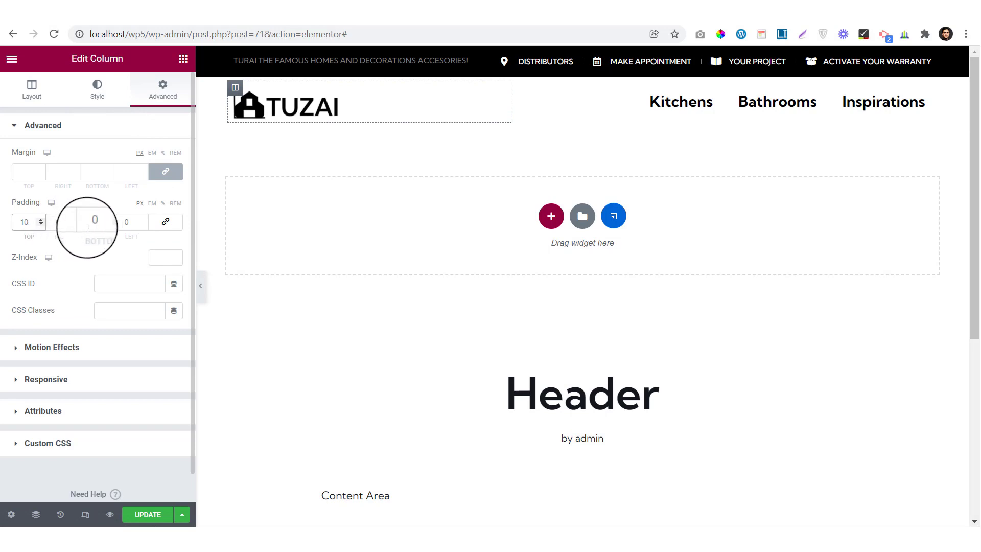
type("10")
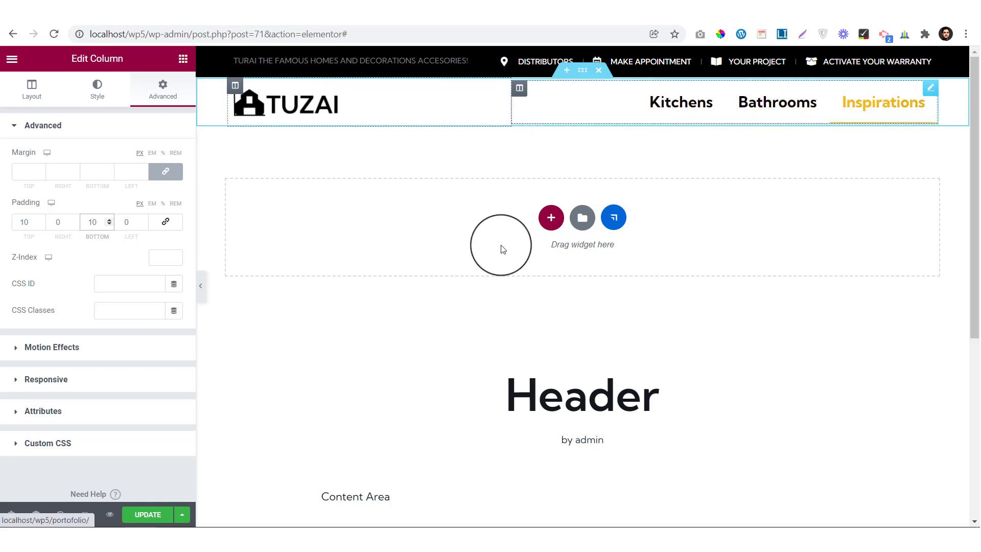
left_click(201, 300)
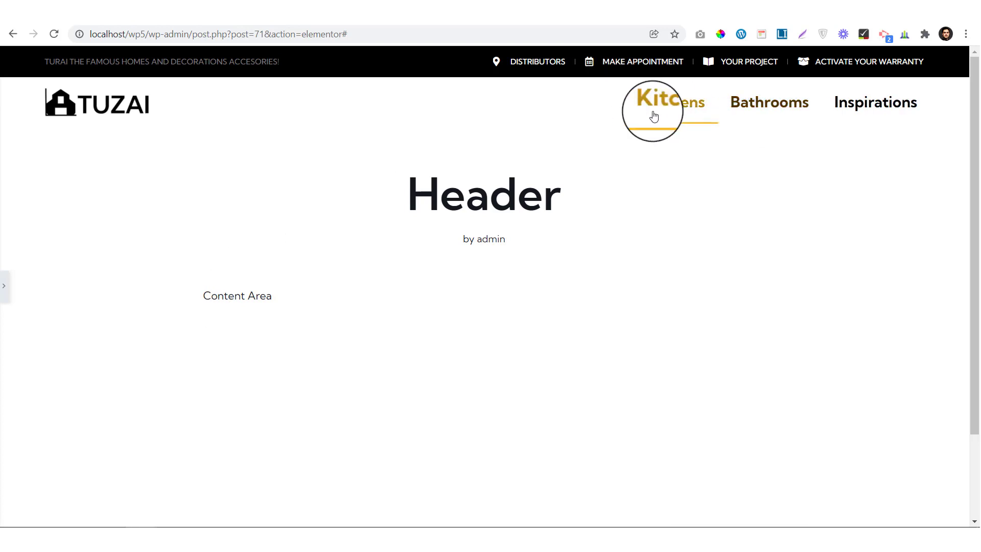
left_click(4, 284)
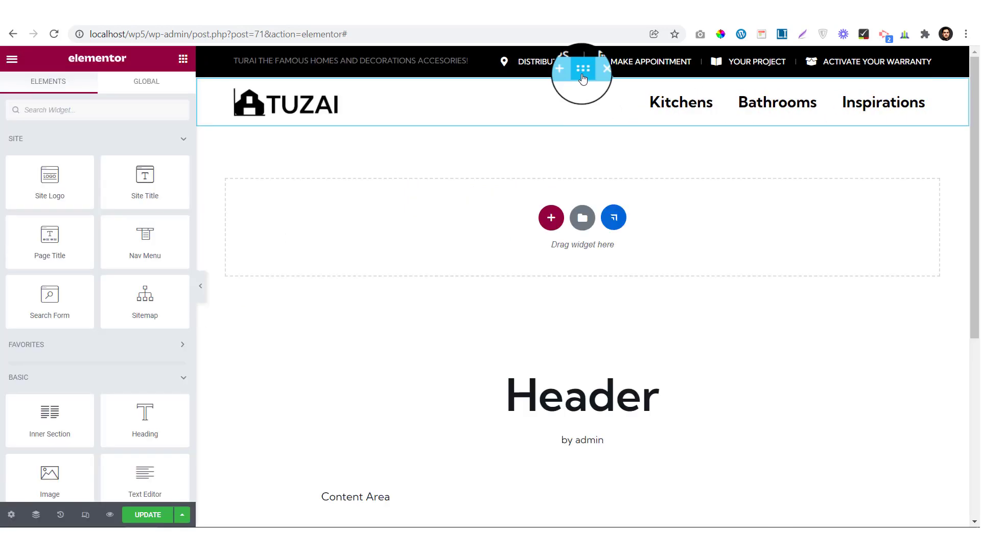
Step: Add a box shadow to the logo and menu section in black at about 0.1 opacity
left_click(582, 70)
left_click(97, 88)
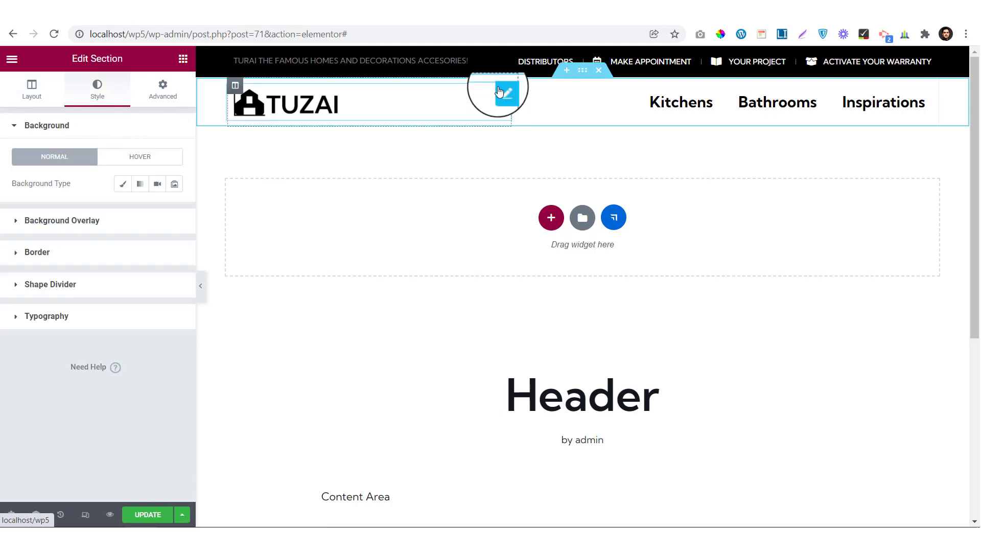
left_click(51, 267)
left_click(174, 325)
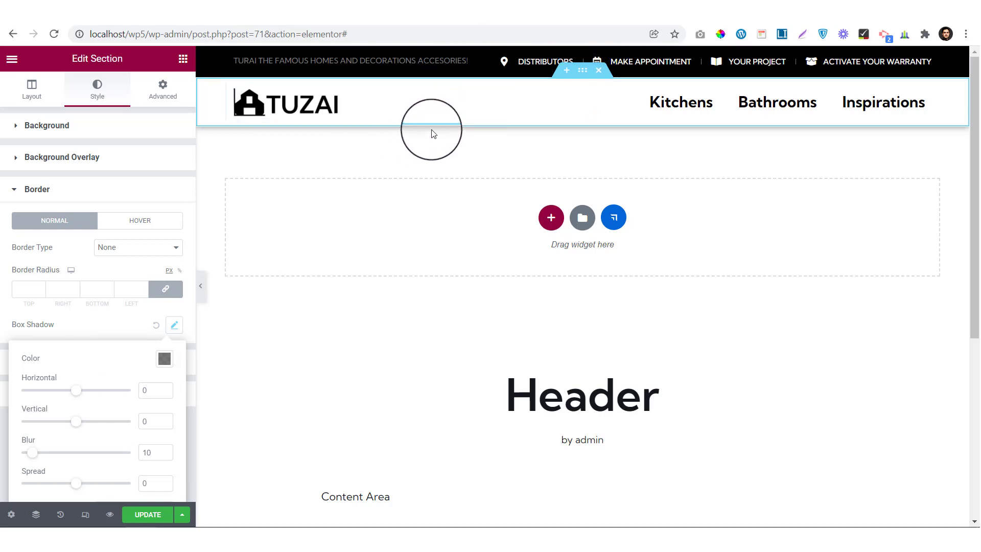
left_click(165, 361)
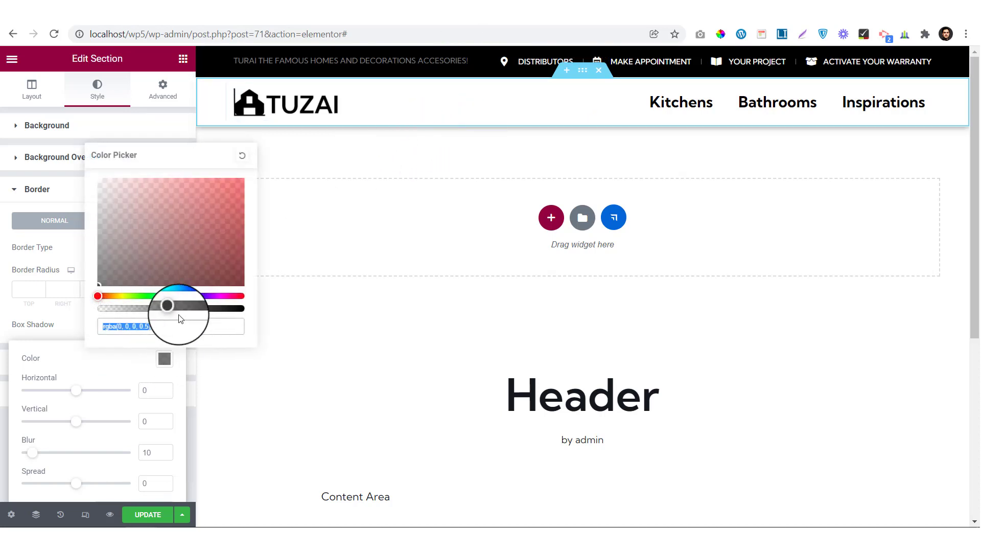
left_click_drag(170, 307, 118, 318)
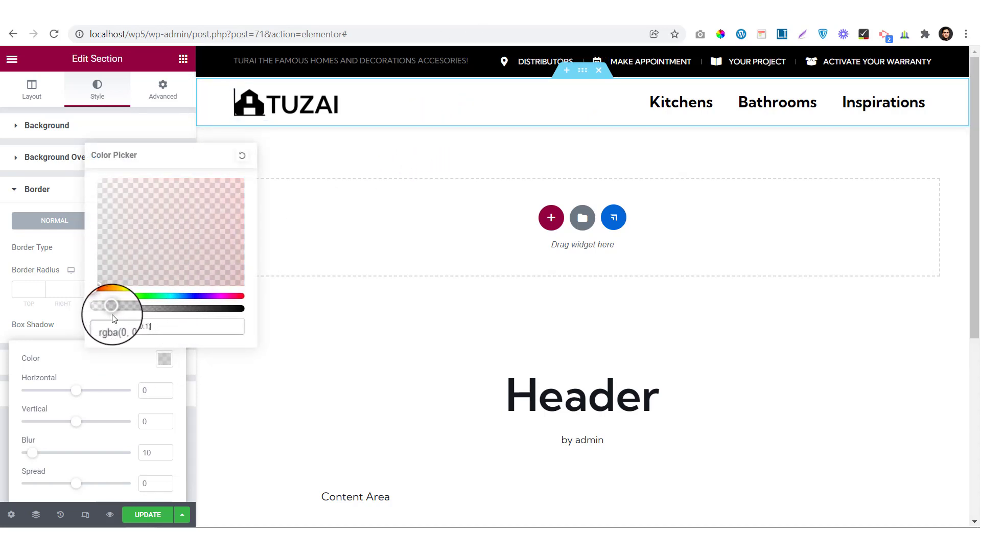
left_click(72, 325)
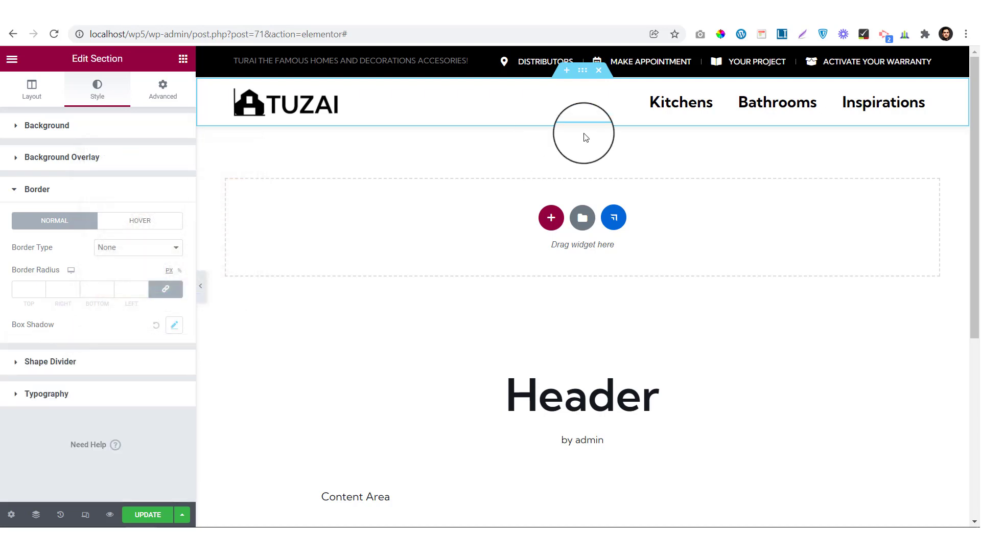
Step: Check the header and its menu hover effect at full width, and save the updated header template
left_click(203, 299)
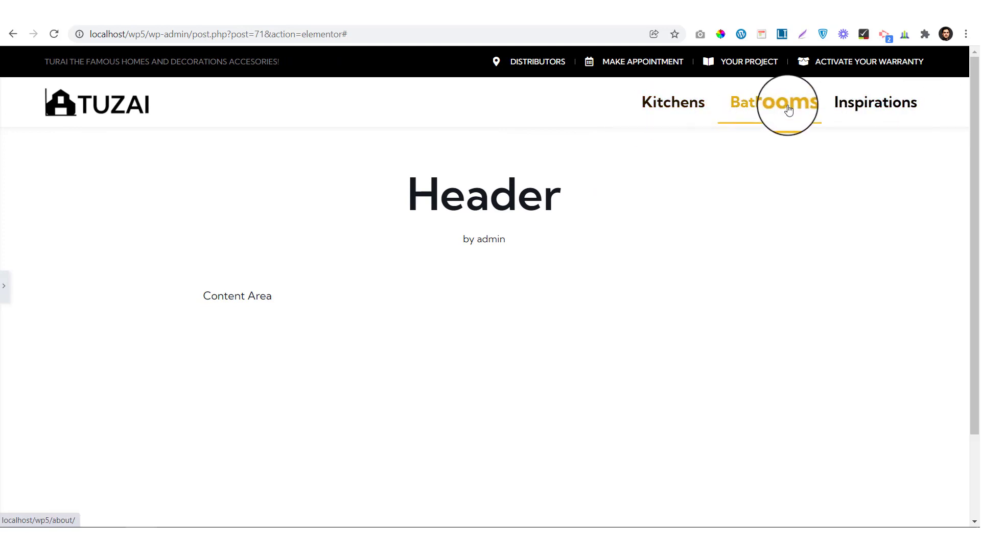
left_click(3, 287)
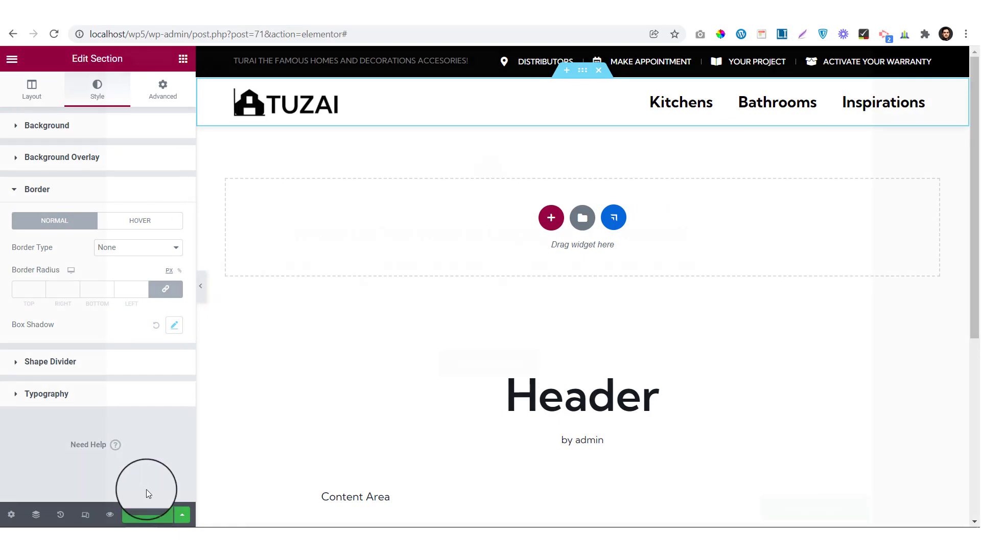
left_click(146, 514)
left_click(817, 508)
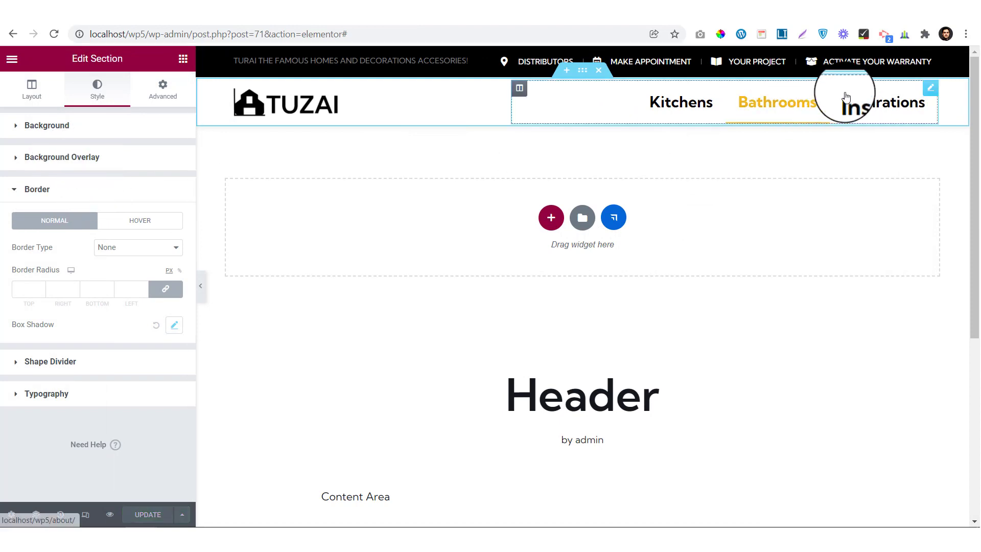
Step: Open the nav menu's dropdown style settings and switch the header preview to tablet view
left_click(928, 92)
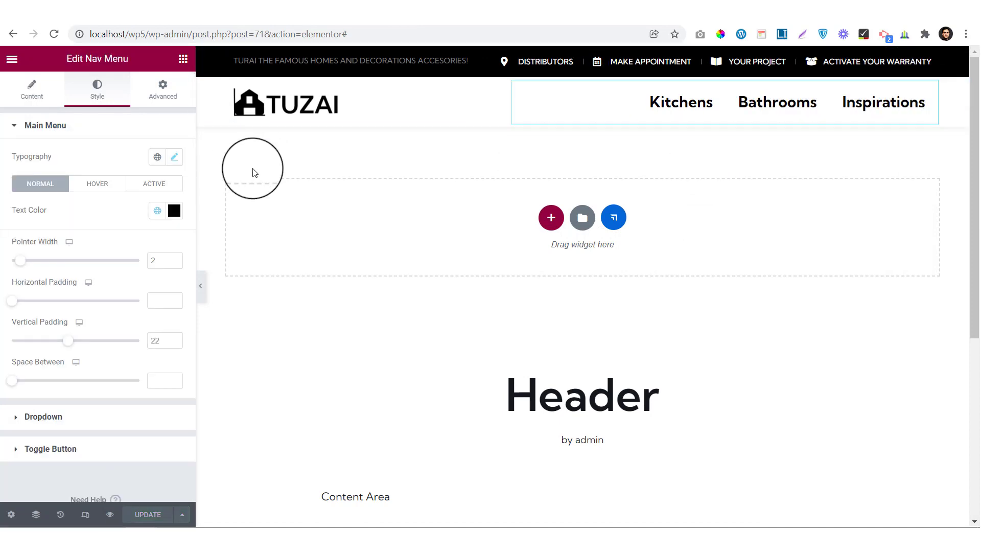
left_click(67, 126)
left_click(49, 163)
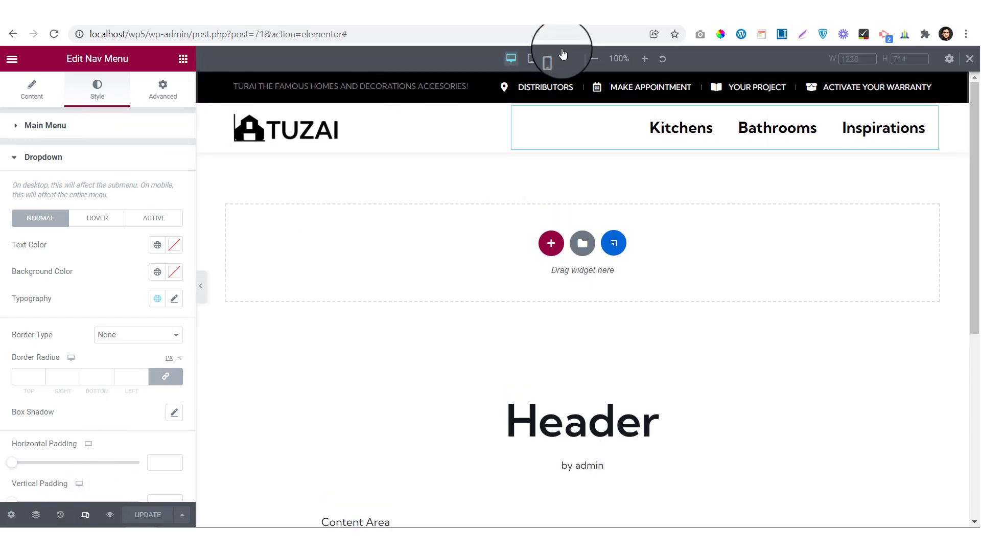
left_click(532, 61)
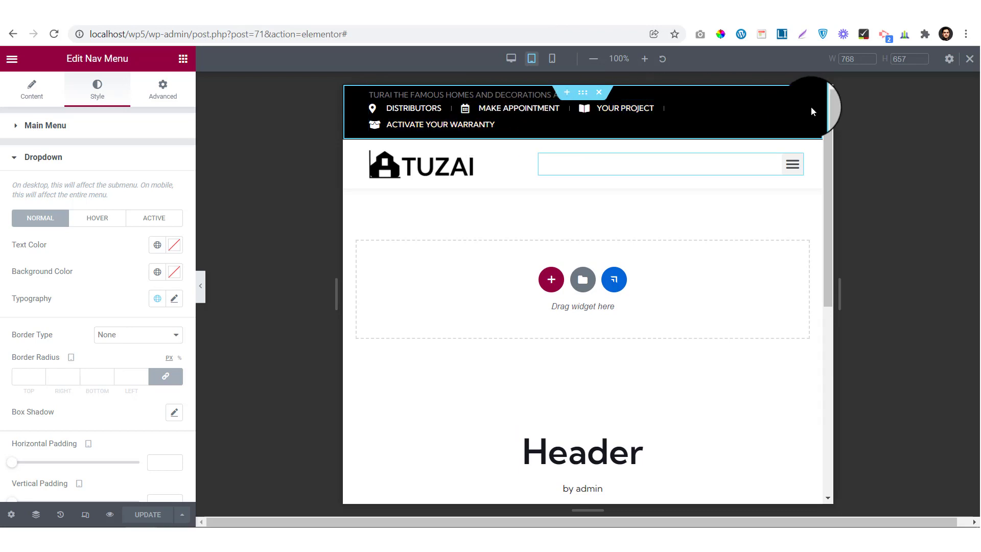
Step: Hide the top bar's icon list on tablet and check the tablet header without the editing controls
left_click(790, 110)
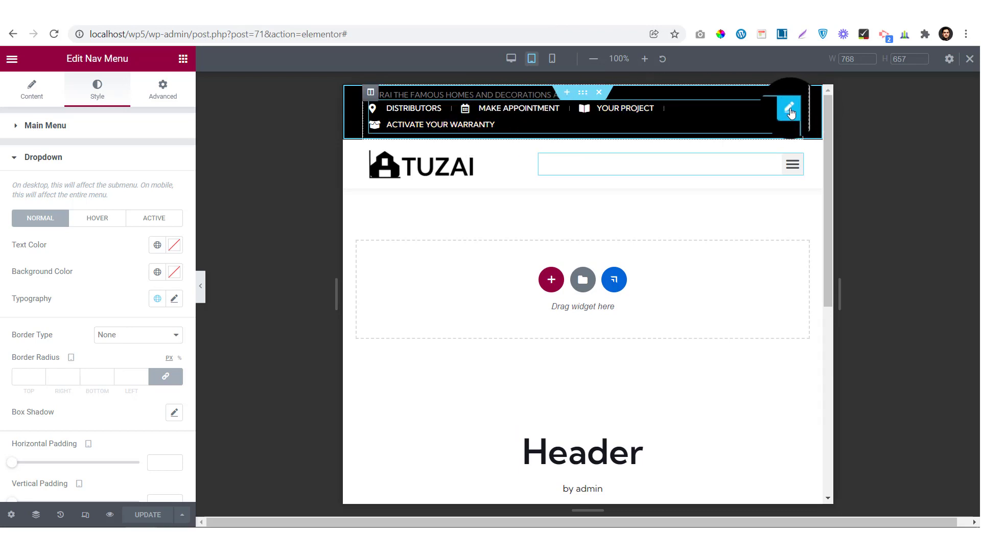
left_click(161, 87)
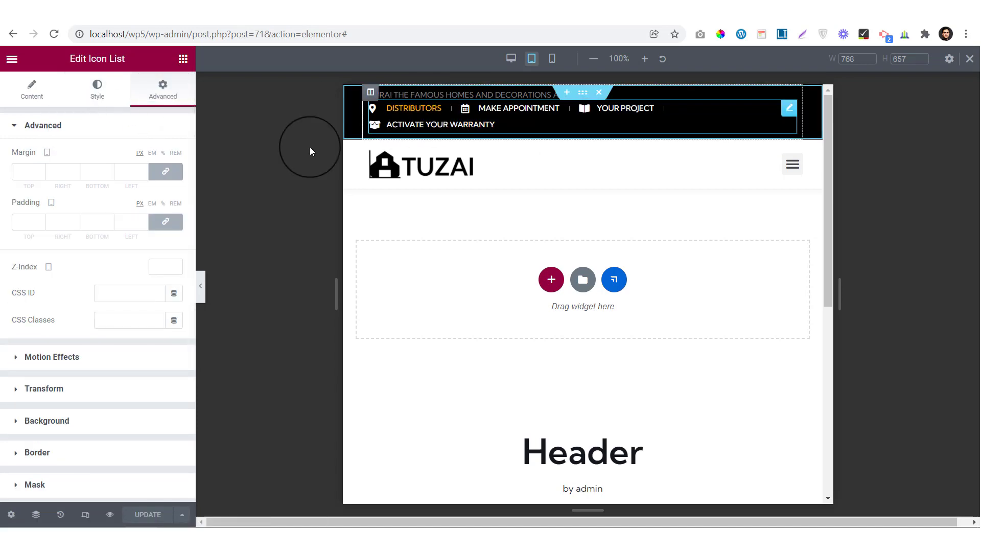
left_click(100, 135)
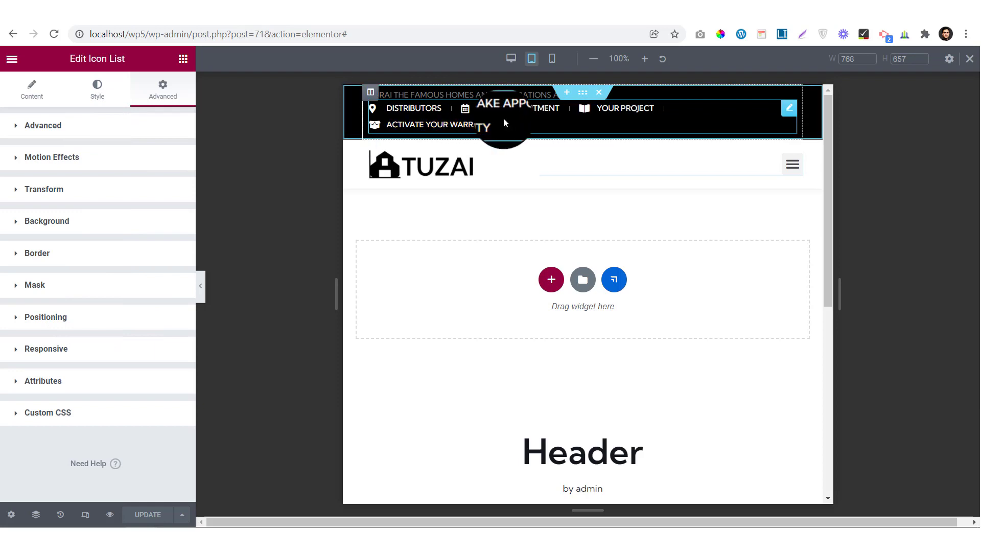
left_click(46, 348)
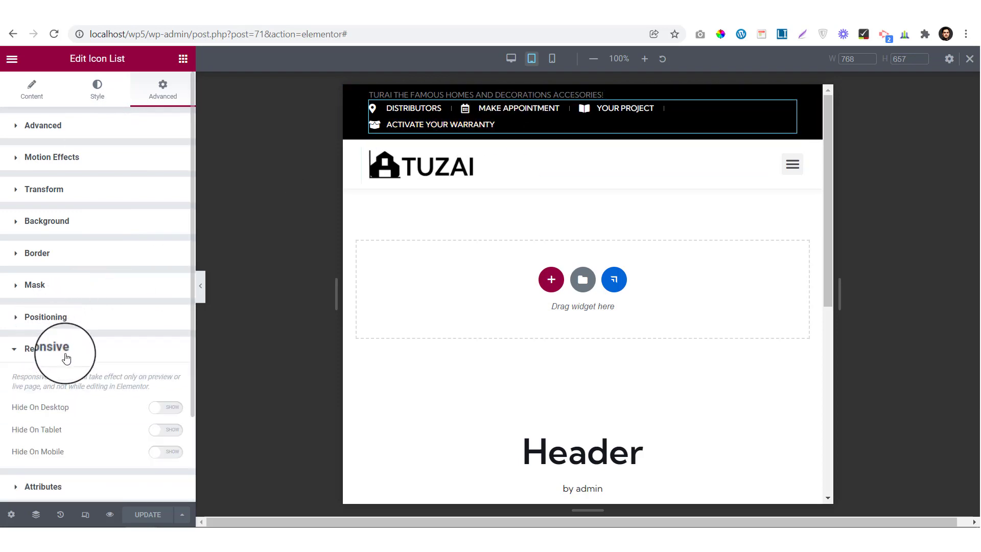
left_click(160, 430)
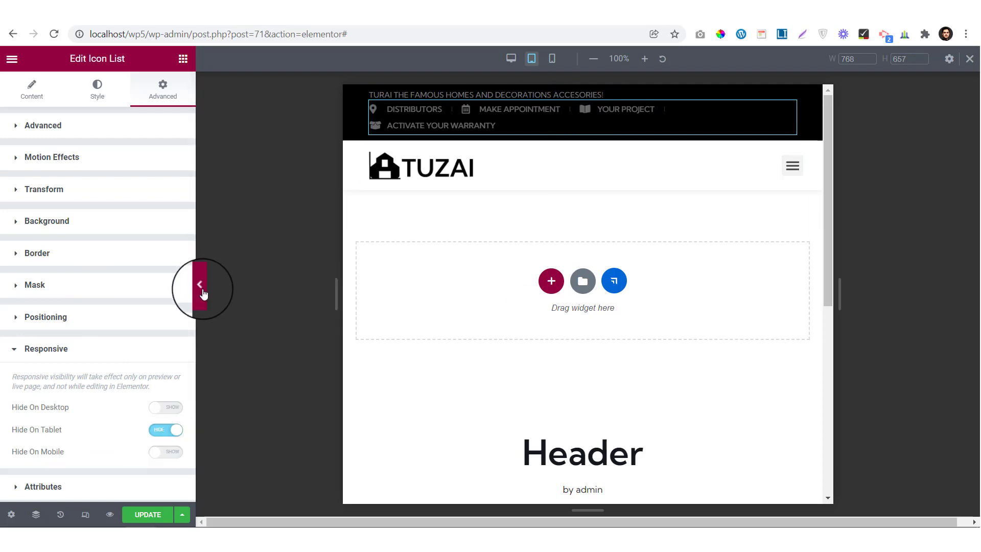
left_click(200, 286)
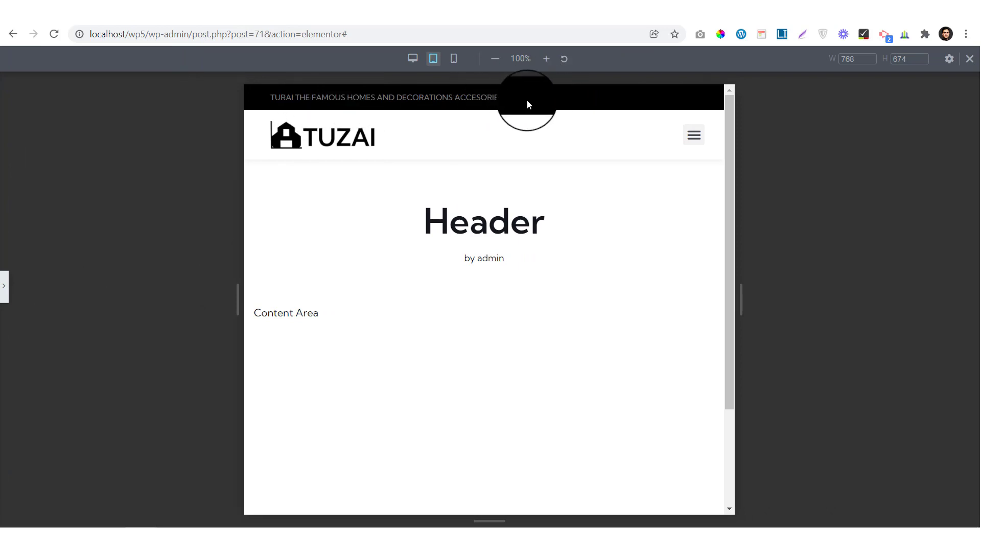
left_click(4, 286)
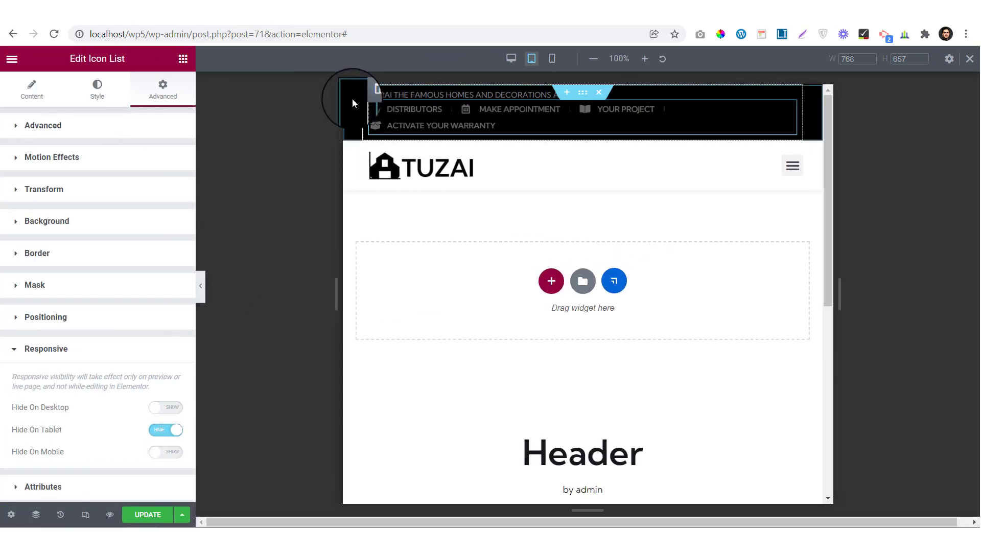
Step: Set the top bar column's horizontal alignment to Center for tablet and check the centered tagline
left_click(376, 97)
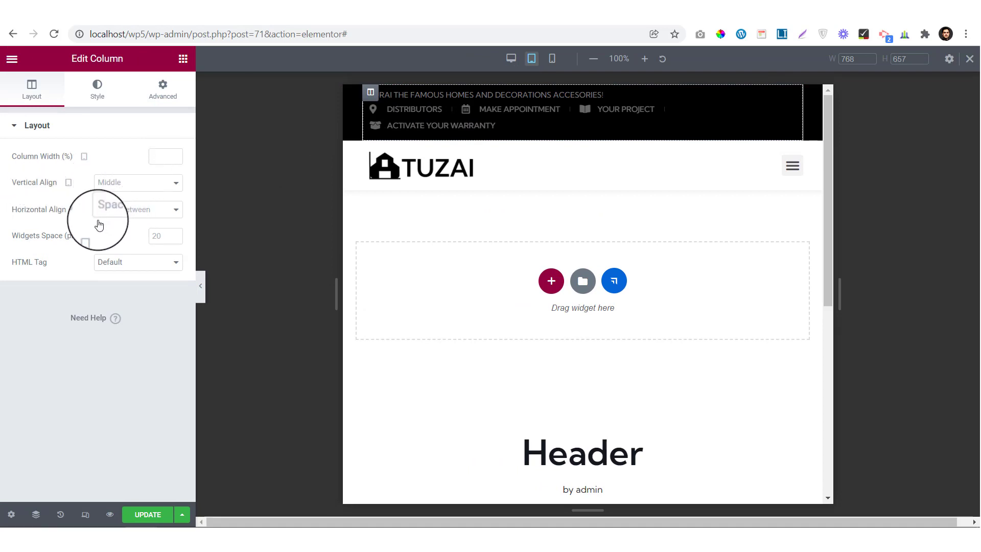
left_click(130, 209)
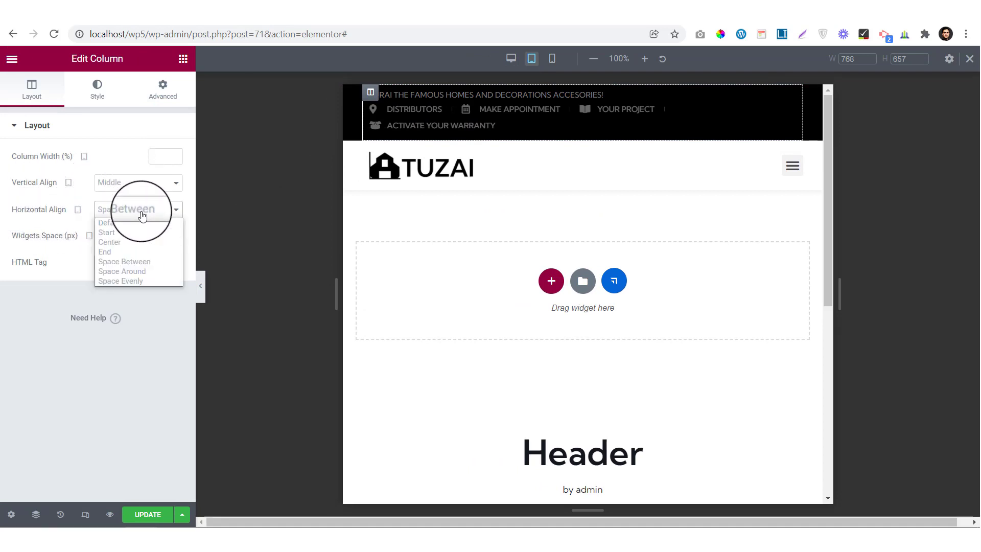
left_click(126, 242)
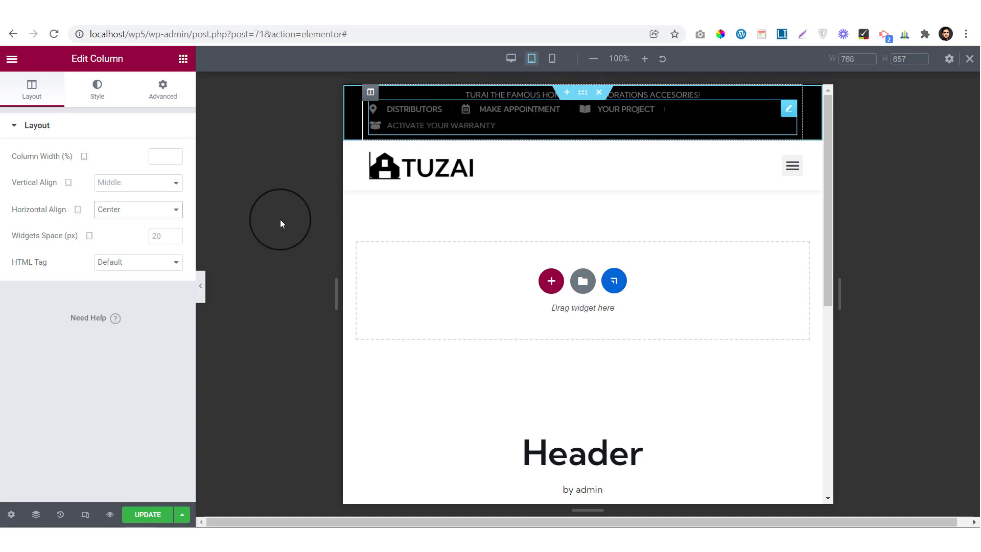
left_click(201, 290)
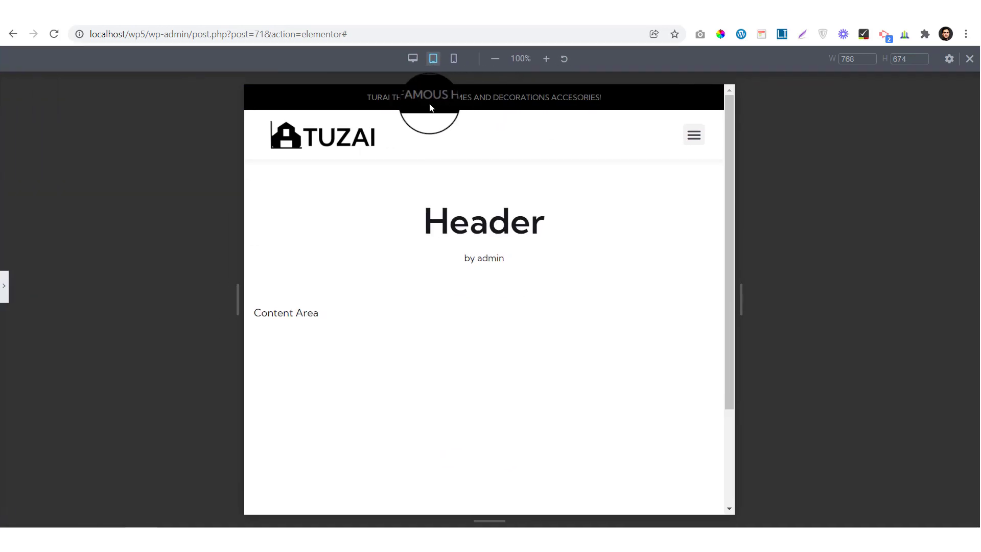
left_click(508, 100)
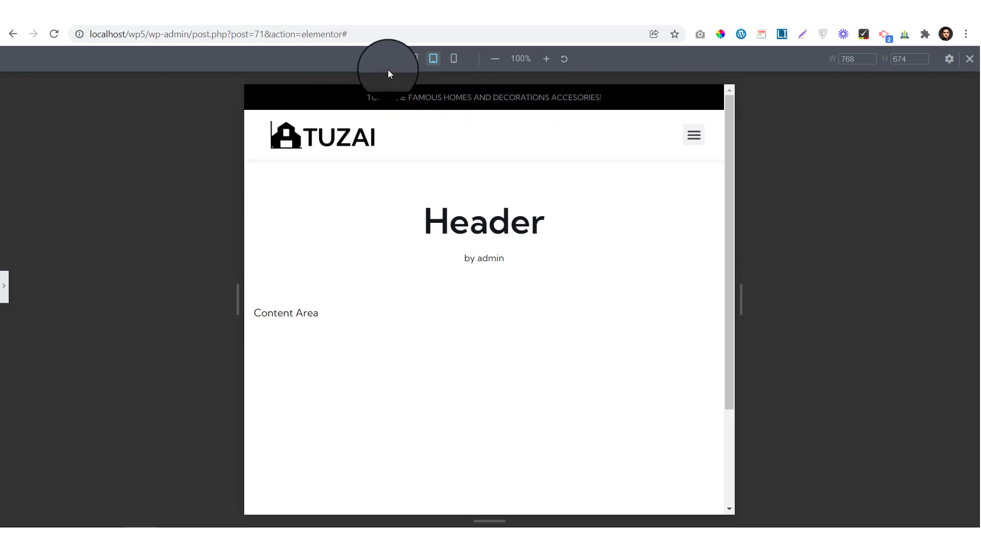
Step: Compare the header in desktop and tablet views, and test opening and closing the tablet menu
left_click(419, 60)
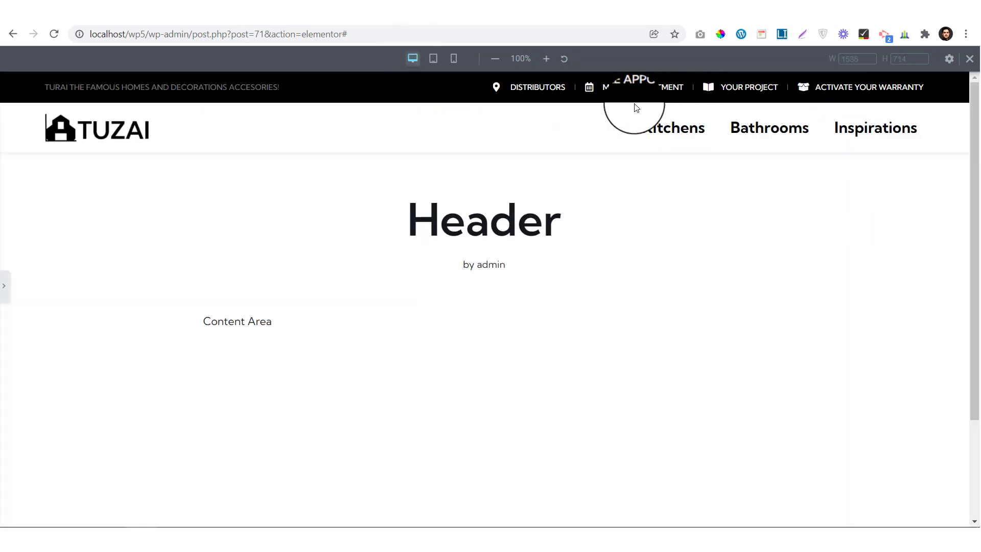
left_click(432, 56)
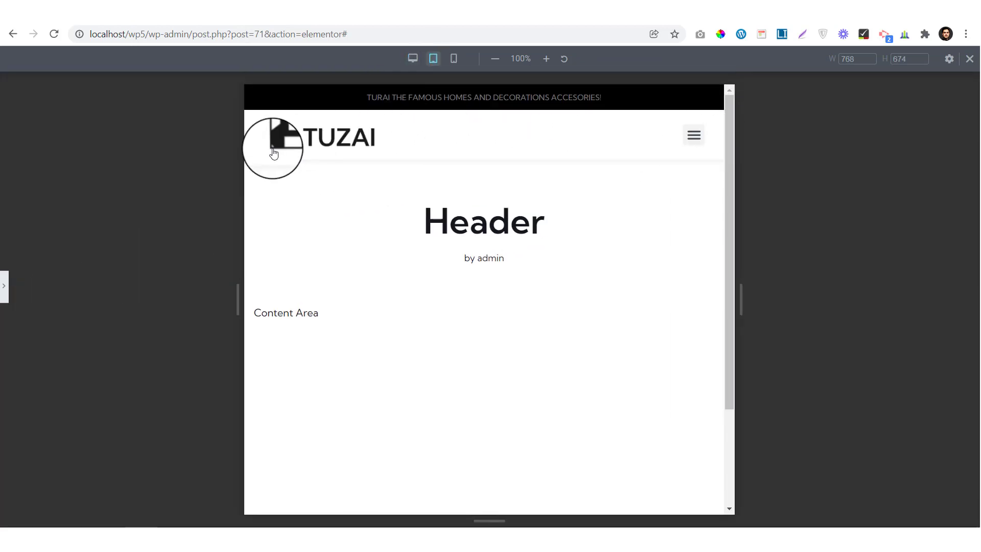
left_click(698, 145)
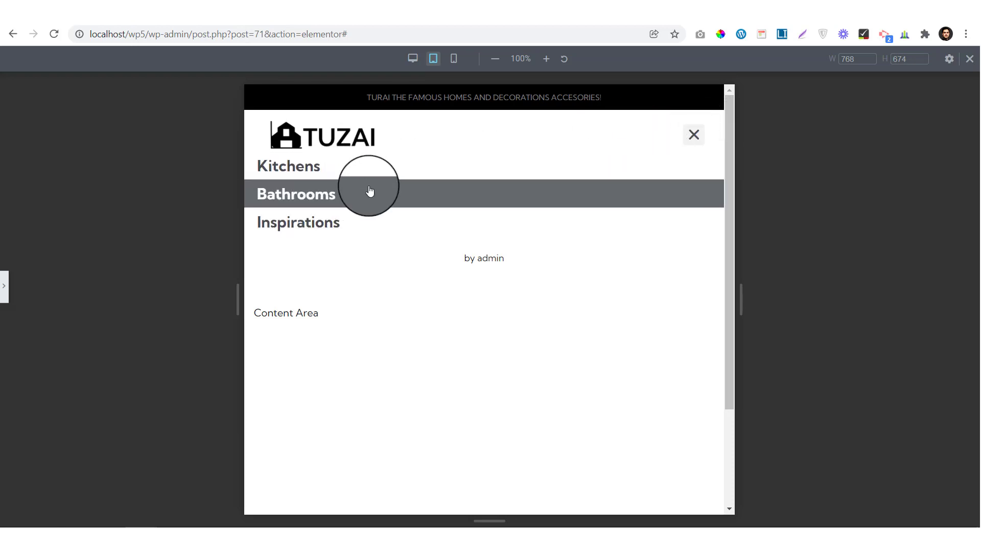
left_click(693, 139)
Step: Set the nav menu dropdown's background to the global Primary color, black
left_click(2, 288)
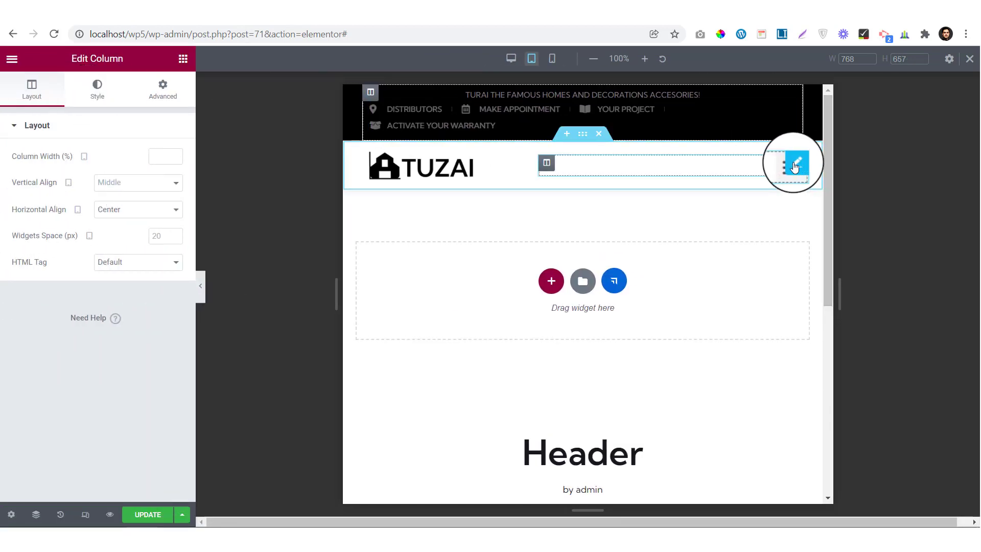
left_click(69, 126)
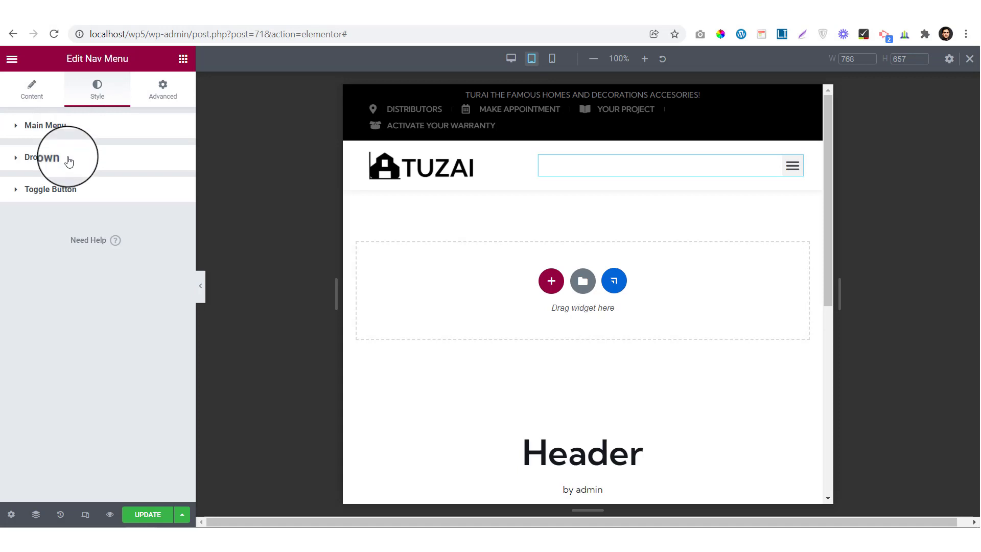
left_click(66, 157)
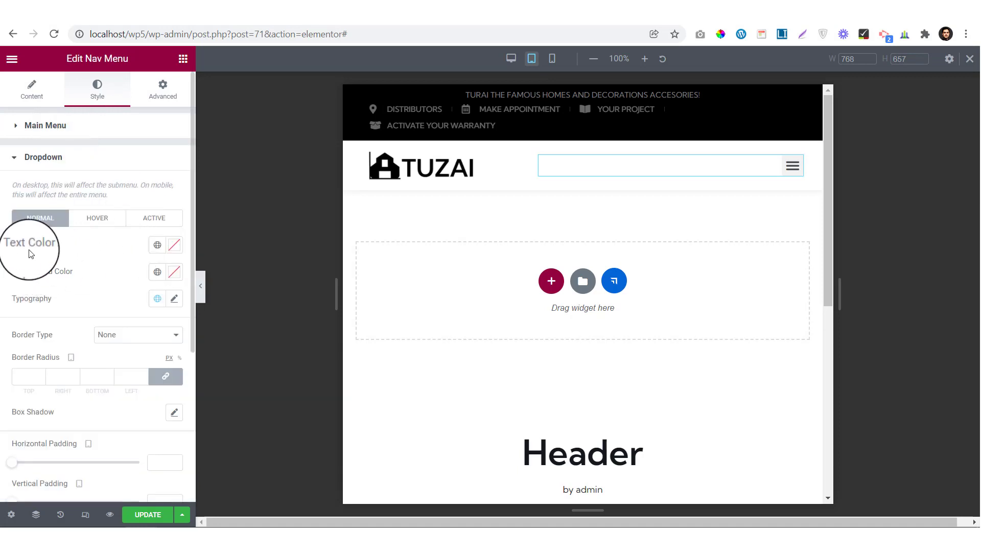
left_click(155, 278)
left_click(48, 329)
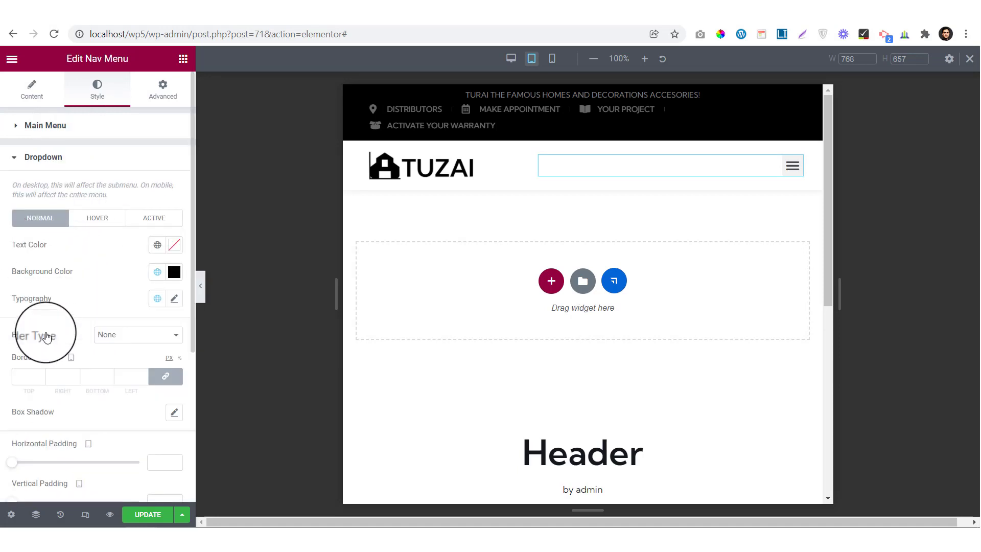
Step: Expand the tablet menu and set the dropdown's text to the white global color Neve - Site Background
left_click(786, 173)
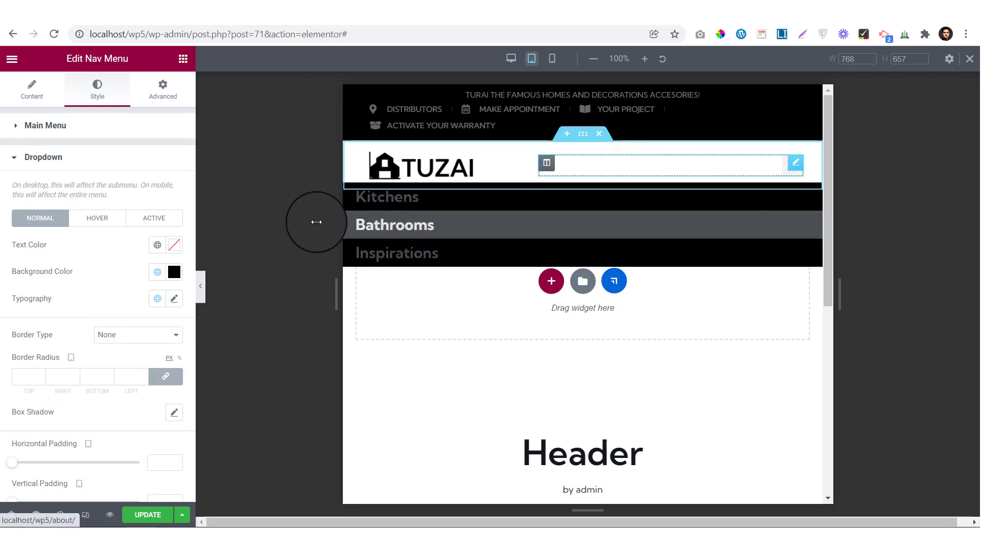
left_click(157, 243)
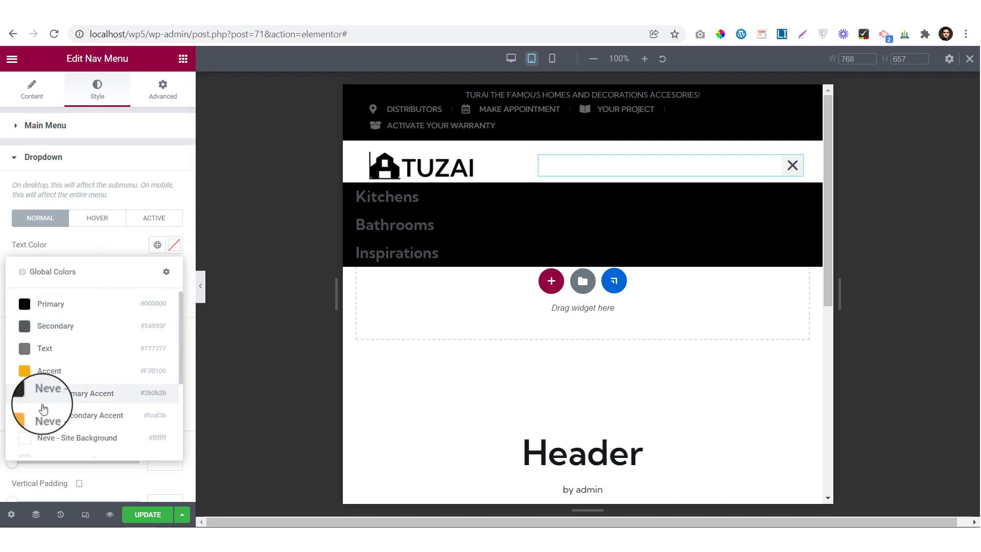
left_click(29, 442)
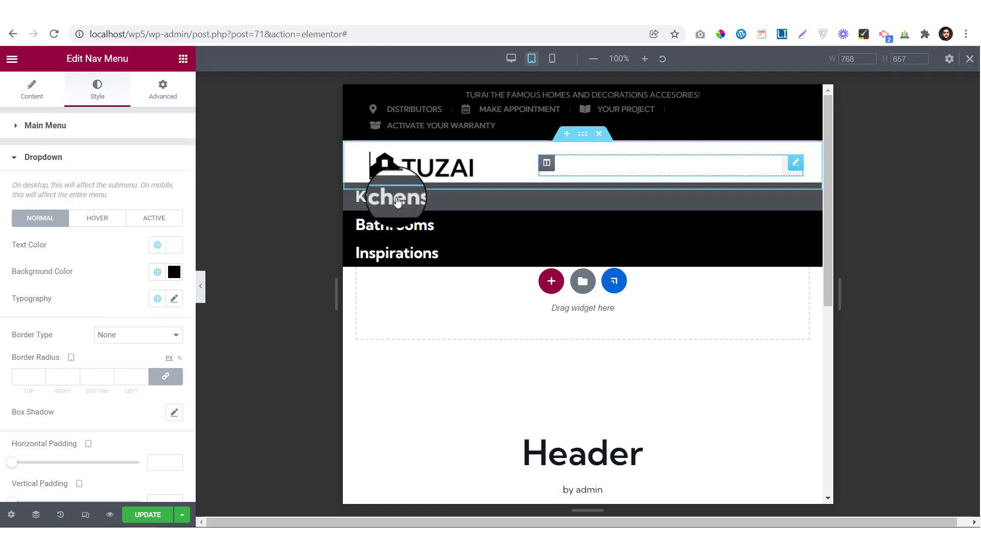
Step: Set the dropdown's font size to 20 for tablet and reopen the menu to check it
left_click(174, 298)
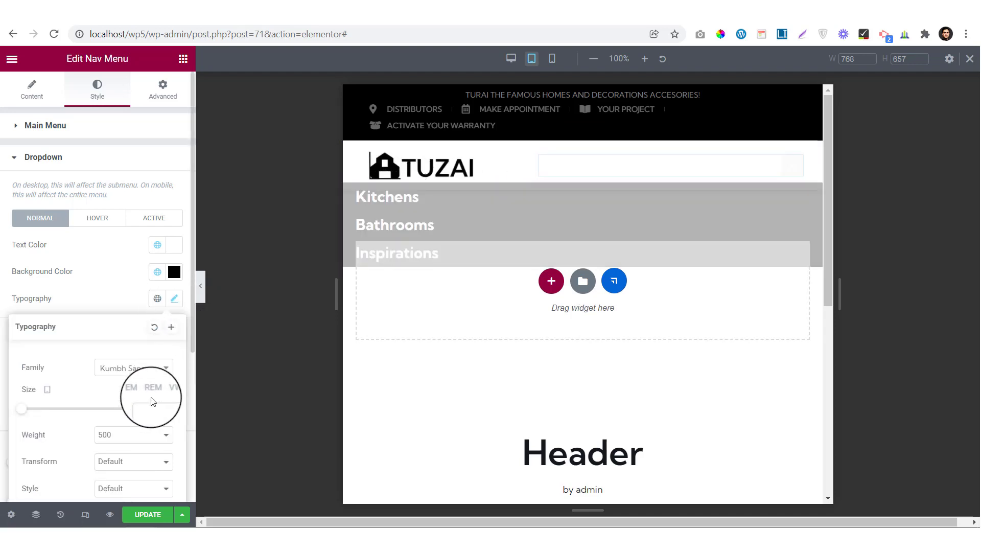
left_click(142, 408)
type("20")
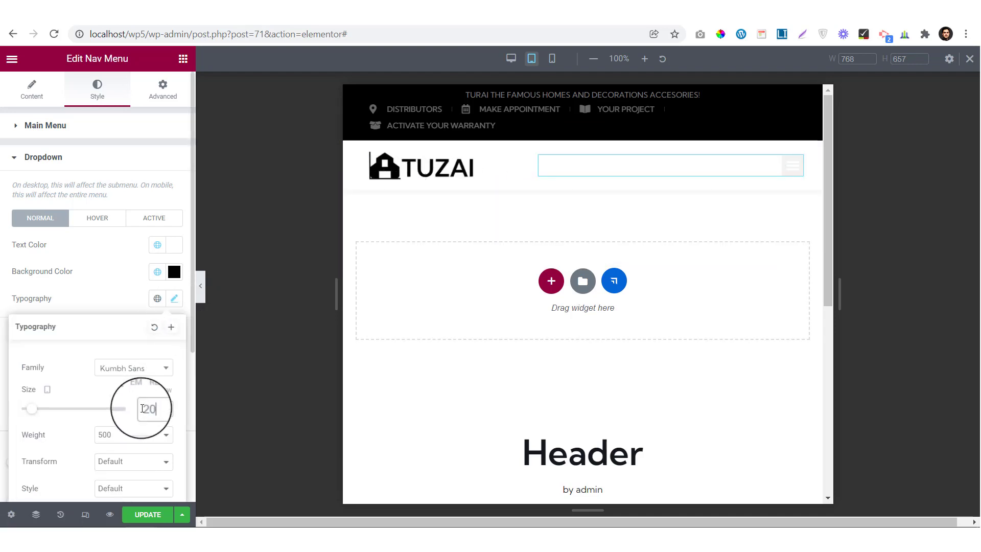
left_click(790, 177)
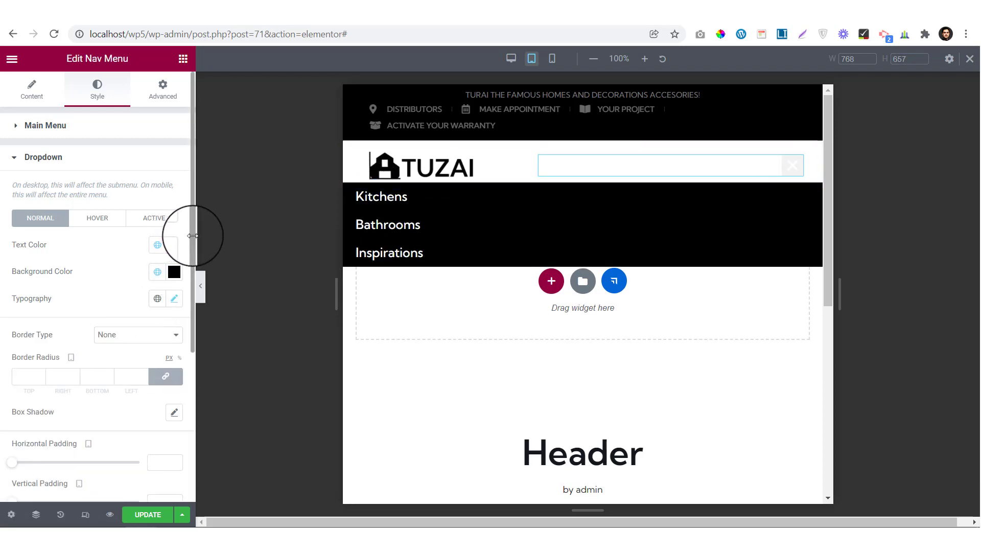
Step: Set the dropdown items' horizontal padding to 40 and vertical padding to 12 for tablet
left_click_drag(191, 235, 194, 311)
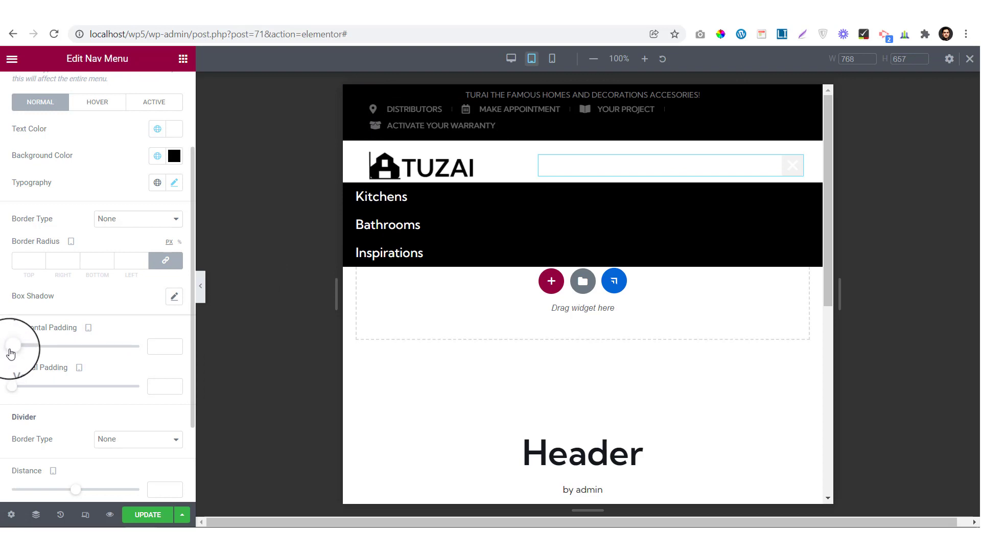
left_click_drag(10, 352, 67, 354)
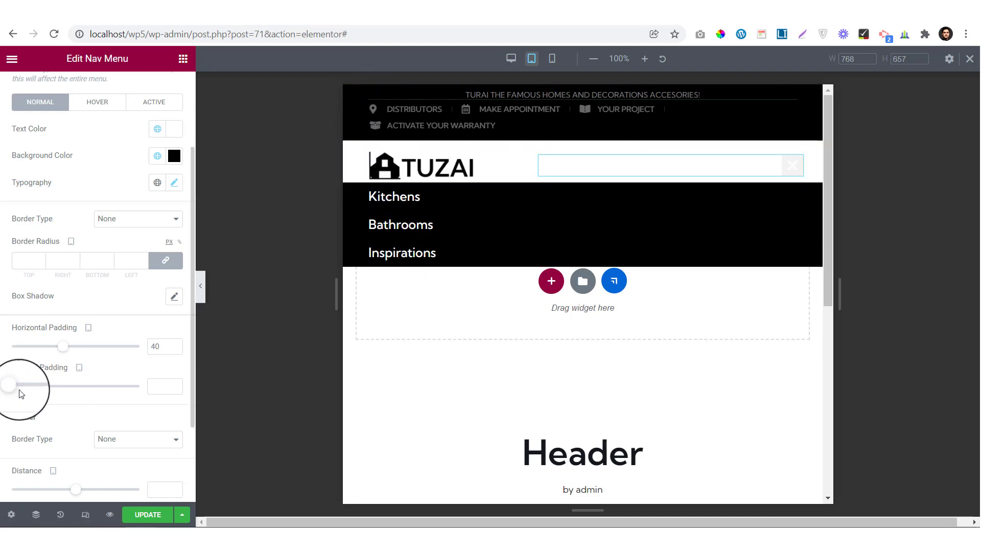
left_click_drag(14, 394, 46, 396)
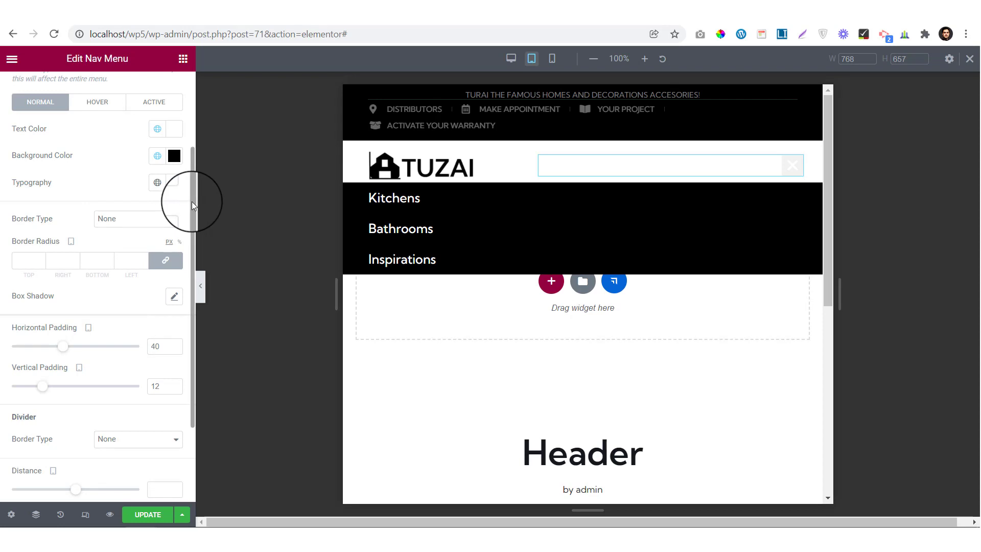
Step: Toggle the tablet menu to check its placement and set the dropdown's distance to 20
left_click_drag(191, 205, 192, 301)
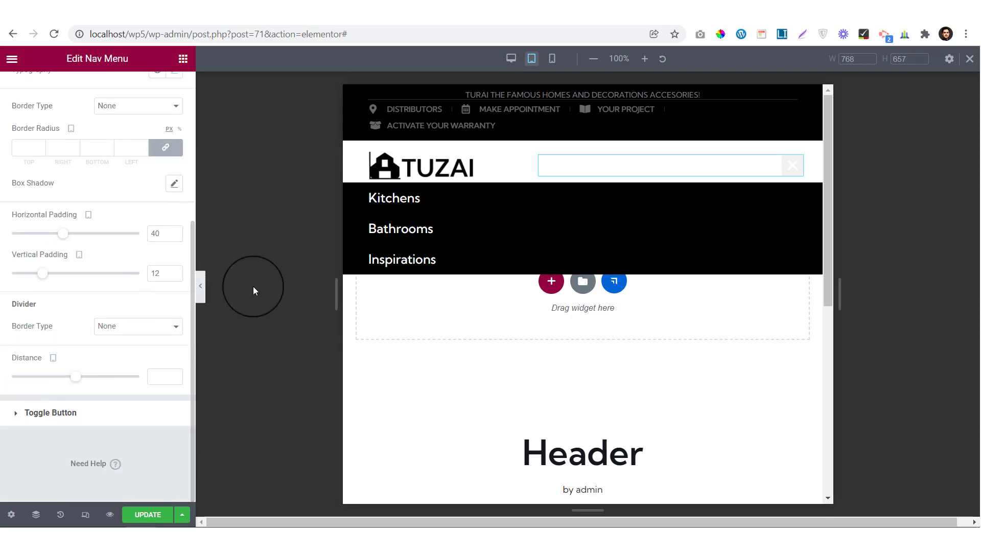
left_click(784, 165)
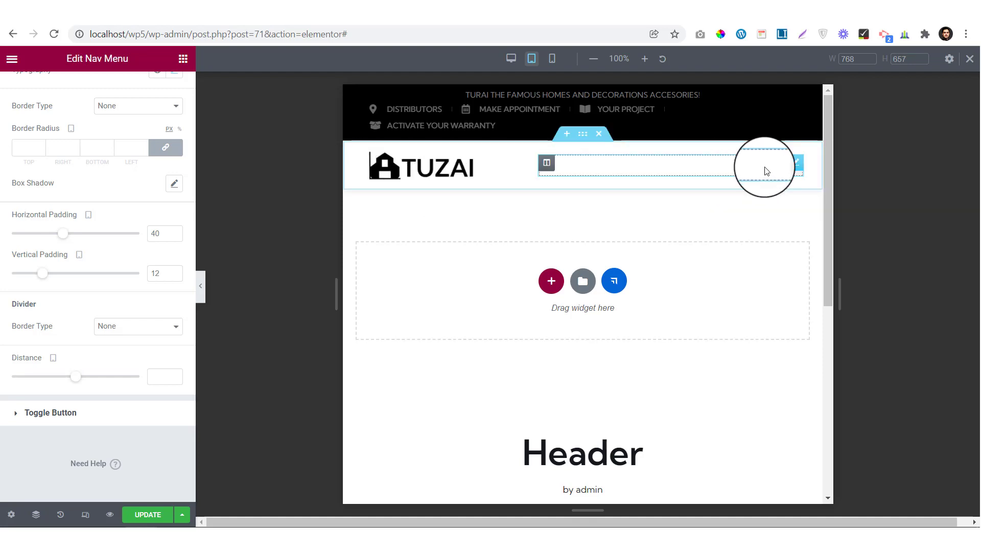
left_click(781, 170)
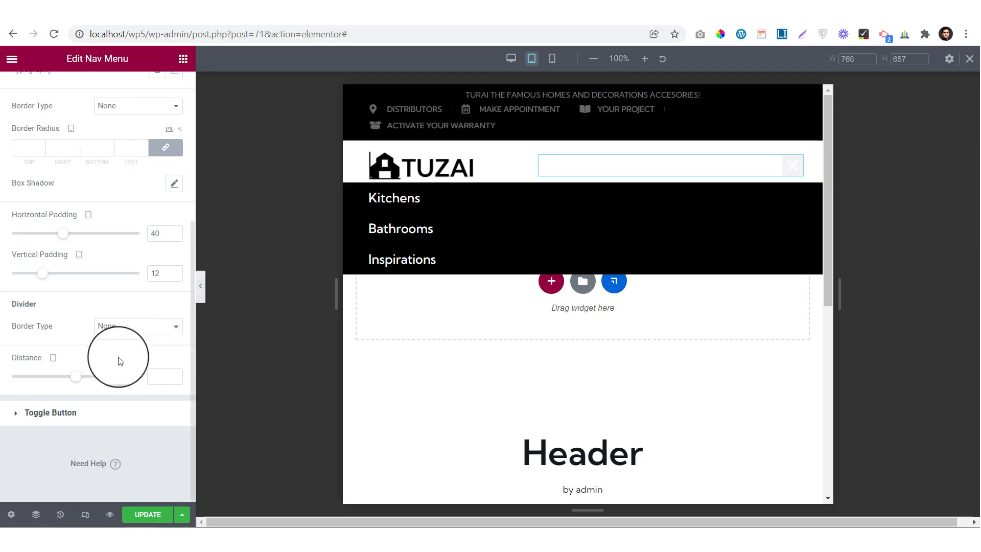
left_click_drag(79, 383, 92, 383)
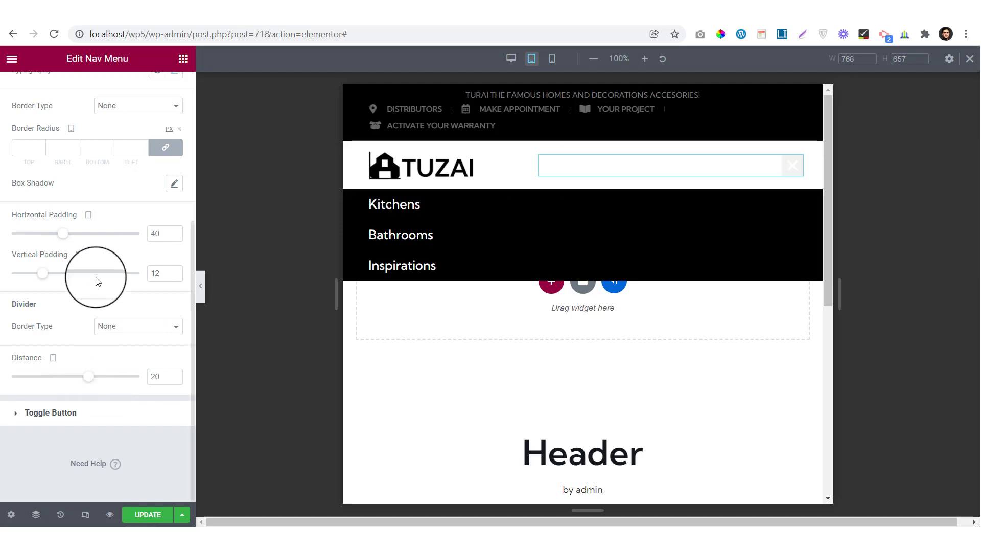
Step: Preview the tablet header without the editing sidebar and toggle its menu to check the dropdown
left_click(202, 301)
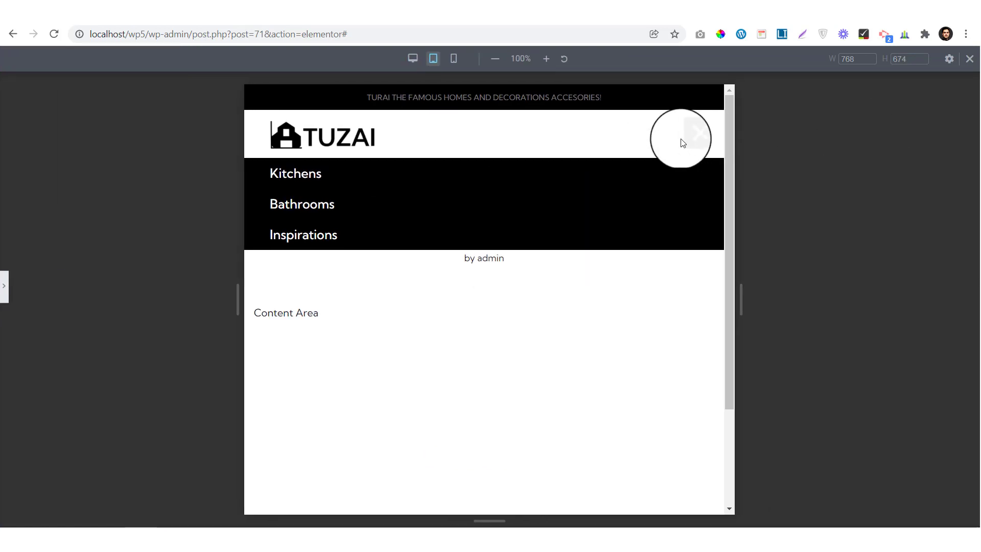
left_click(688, 143)
left_click(689, 144)
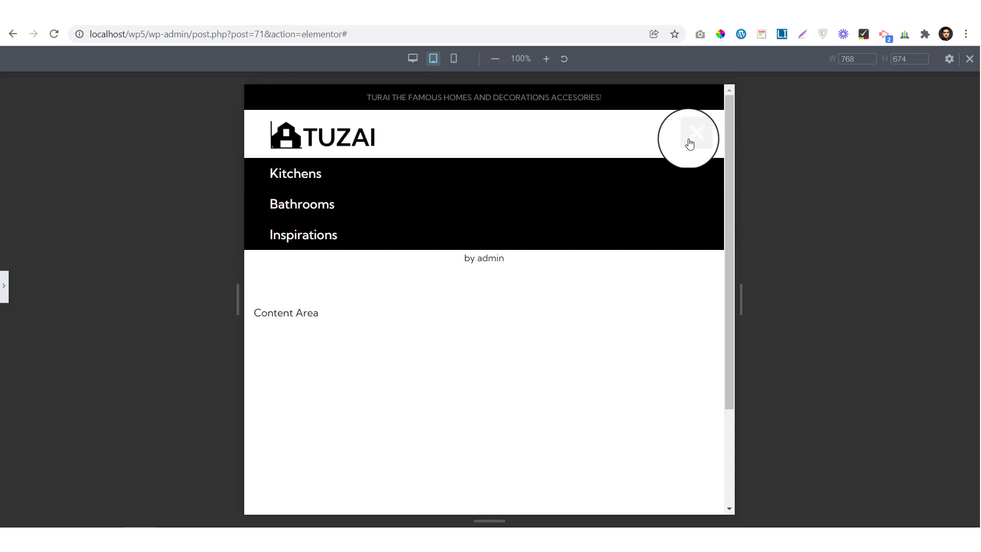
left_click(689, 144)
left_click(689, 143)
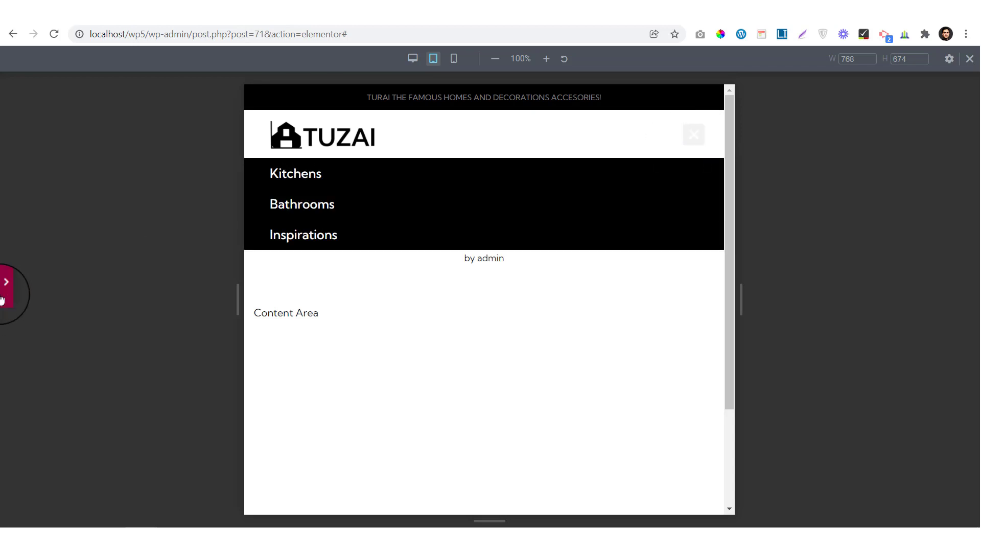
left_click(2, 299)
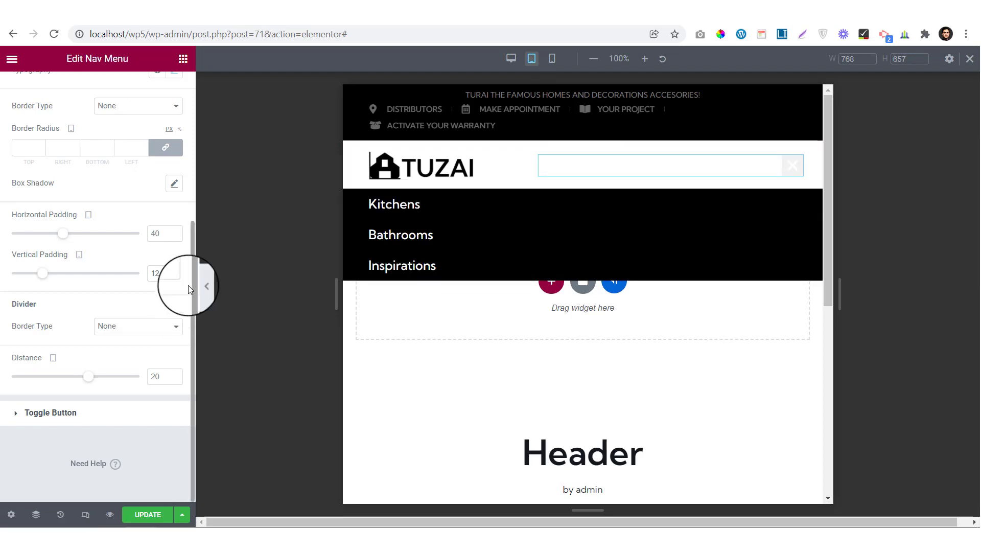
Step: Set the dropdown's hover background to the global color Accent and its hover text to Primary
scroll(177, 214, "up", 4)
left_click(97, 164)
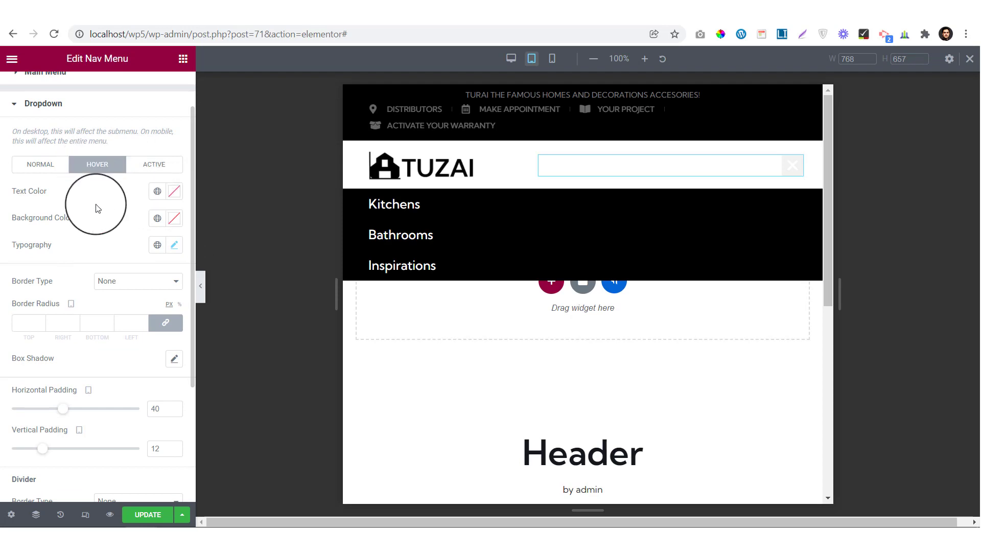
left_click(157, 220)
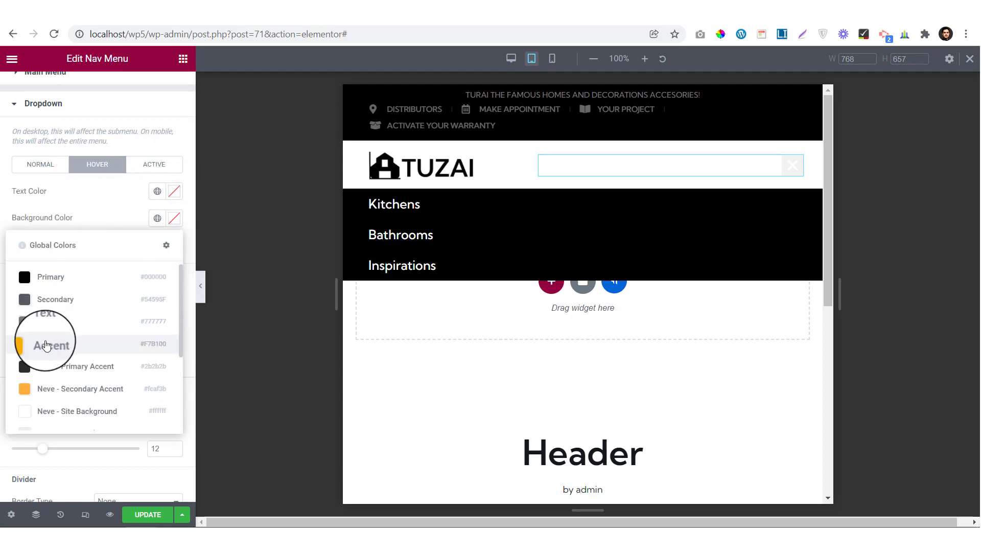
left_click(66, 346)
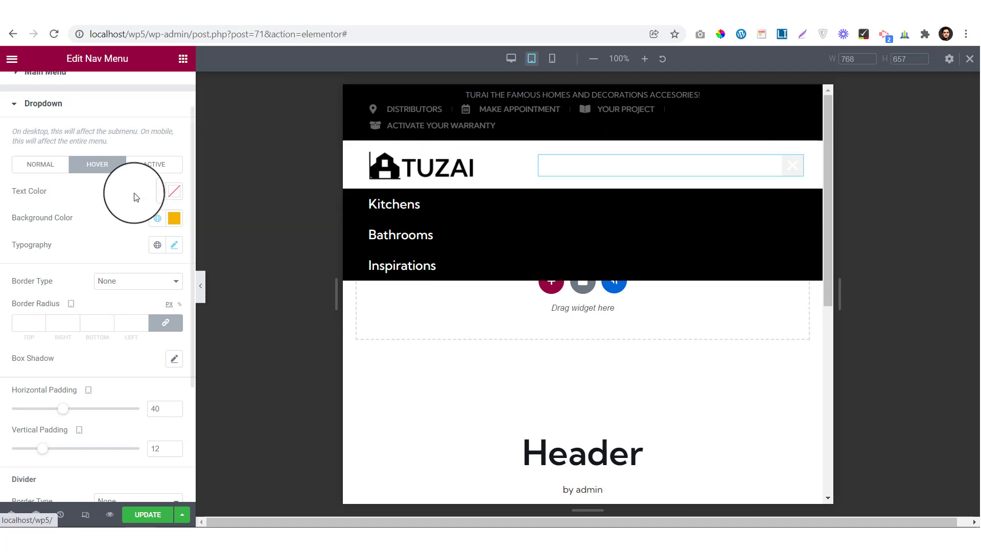
left_click(157, 191)
left_click(48, 259)
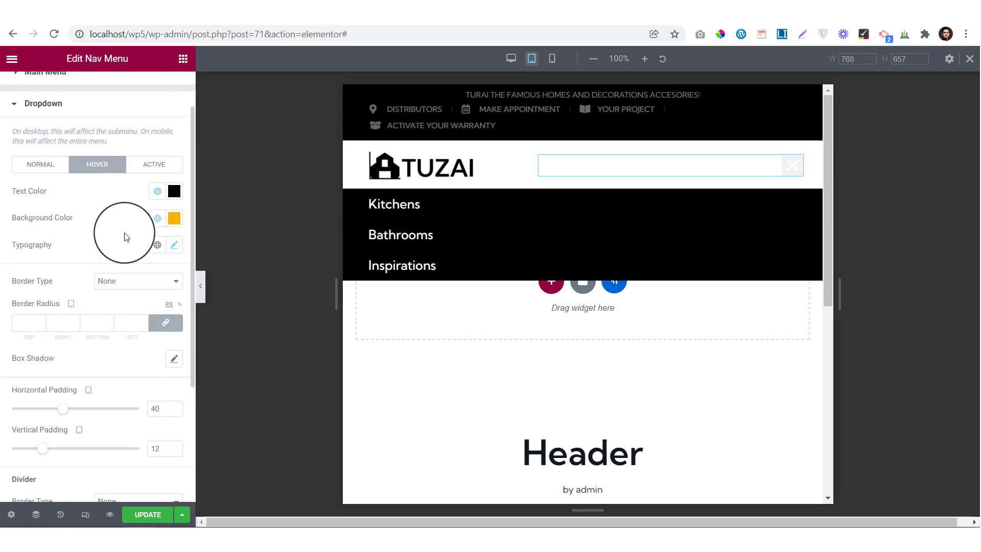
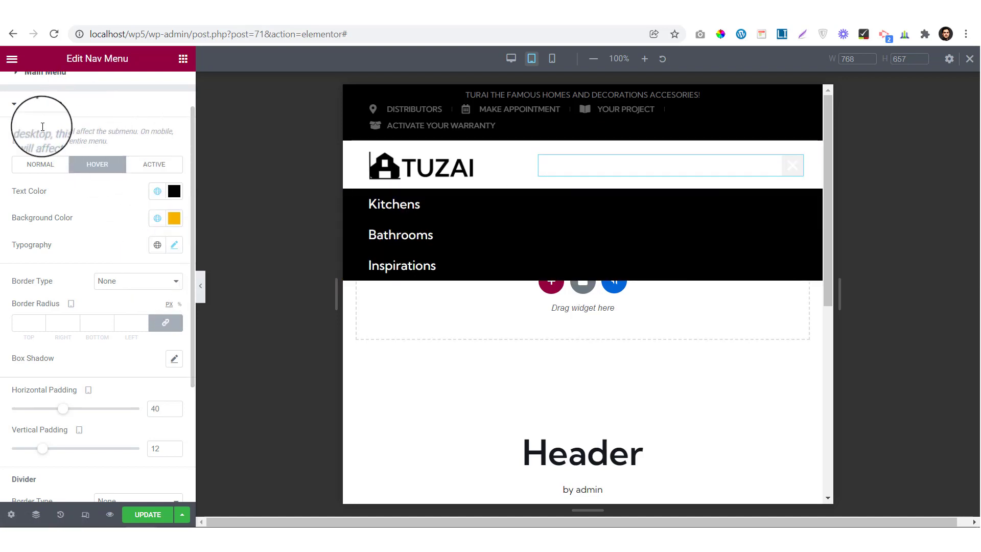
Step: Collapse the tablet menu and set the toggle button's normal background to the global color Primary
left_click(82, 112)
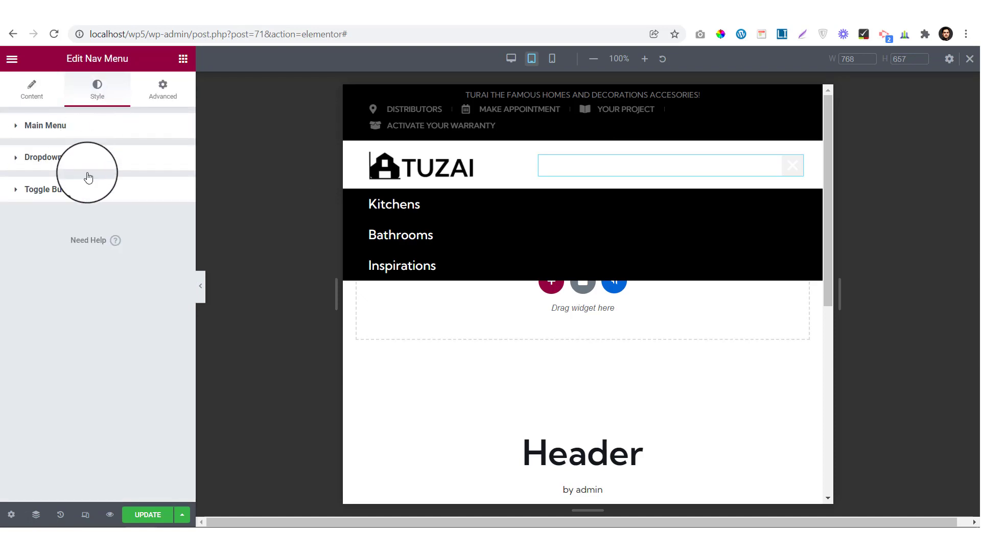
left_click(84, 191)
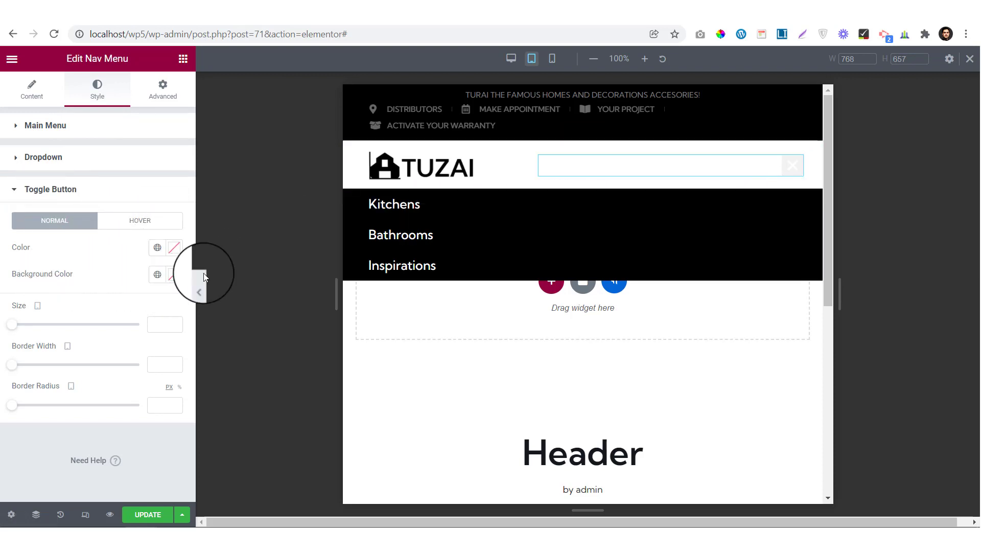
left_click(788, 167)
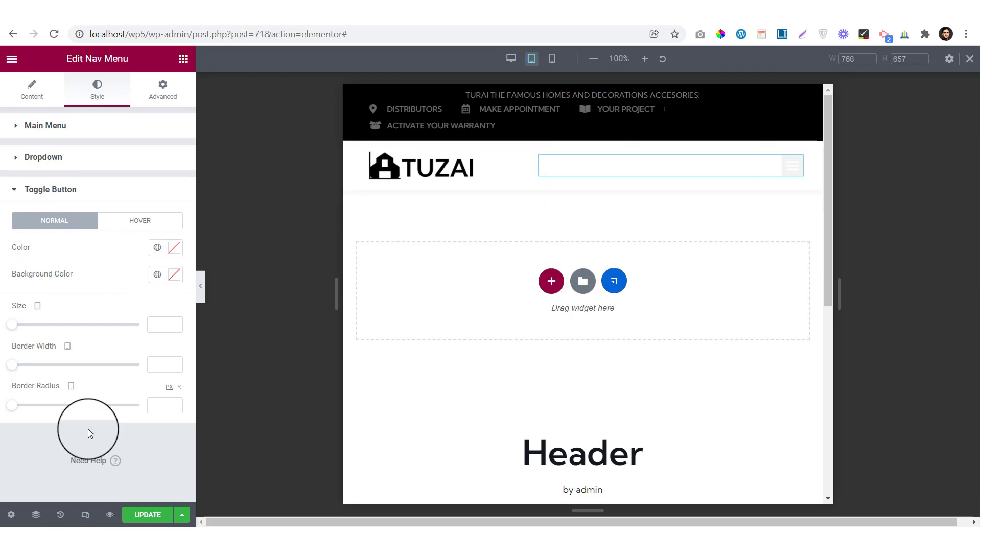
left_click(156, 281)
left_click(42, 334)
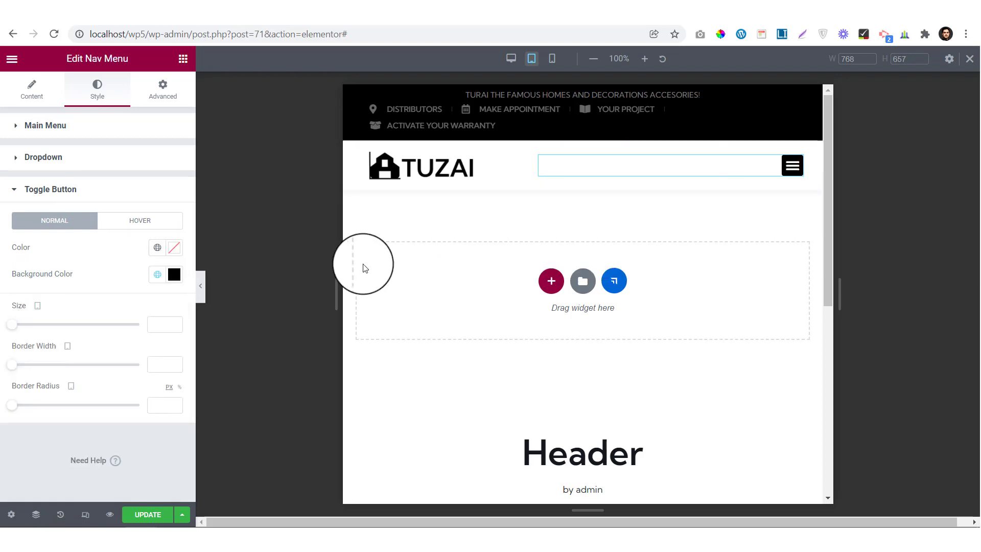
Step: Set the toggle button's size to 26 and its normal icon color to Neve - Site Background
left_click_drag(15, 328, 34, 333)
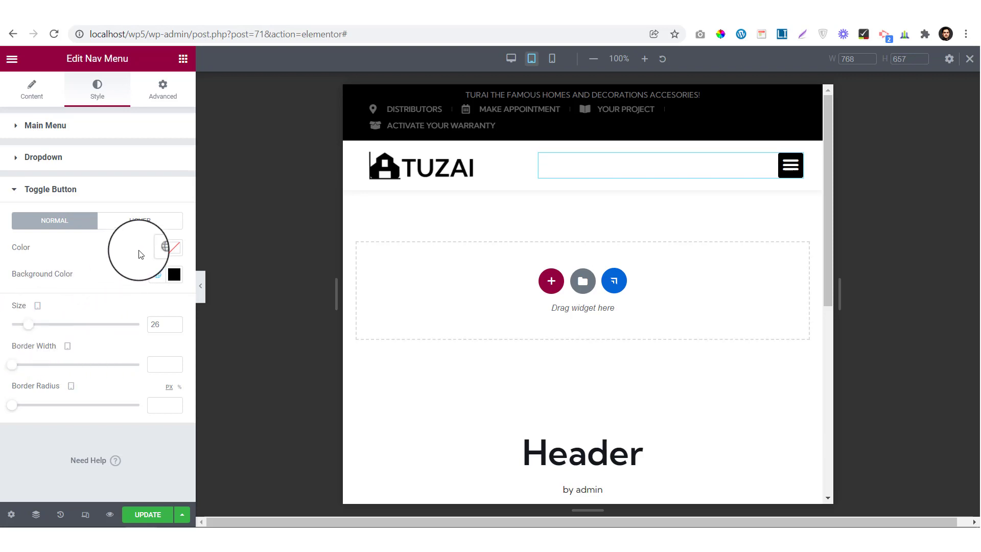
left_click(157, 248)
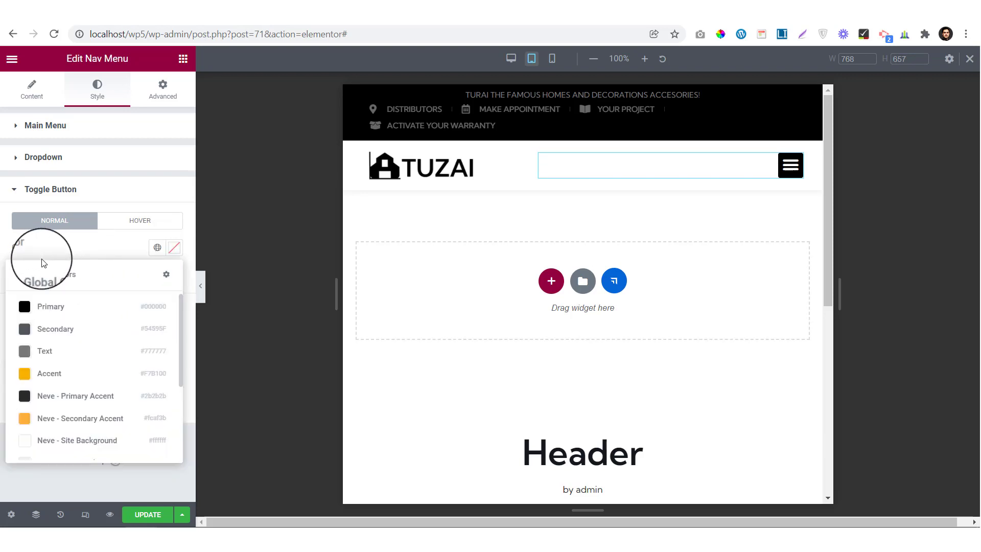
left_click(43, 442)
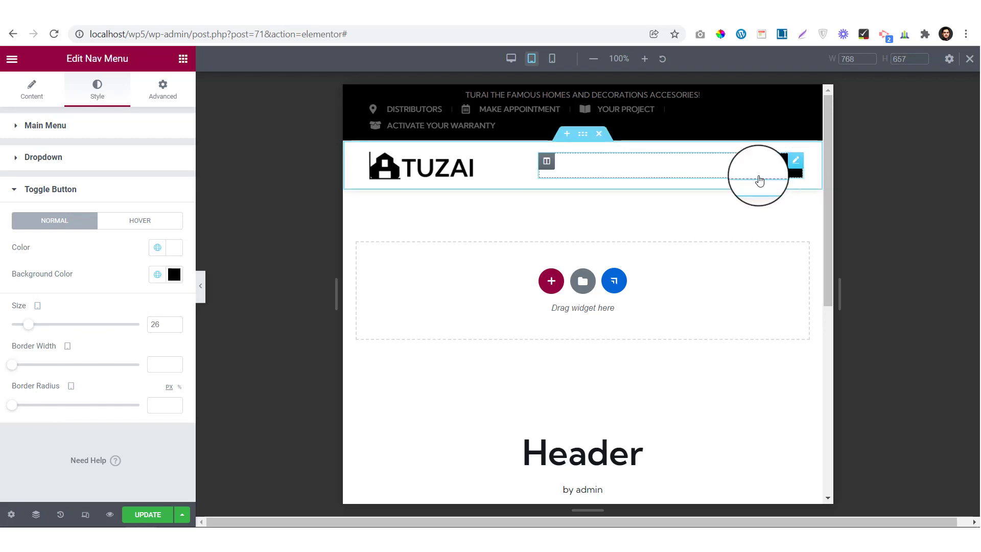
Step: Set the toggle button's hover icon color to Neve - Site Background and preview the tablet header
left_click(135, 222)
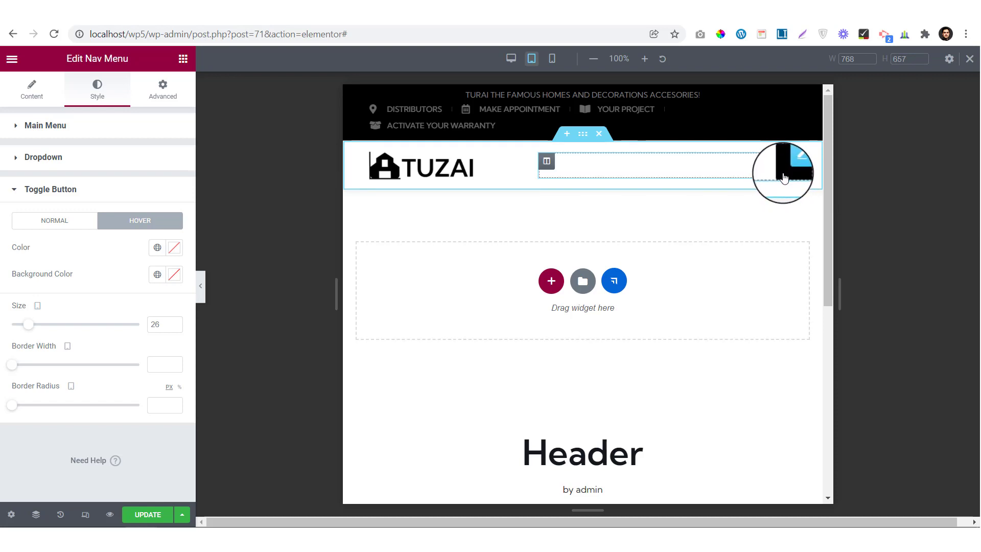
left_click(158, 247)
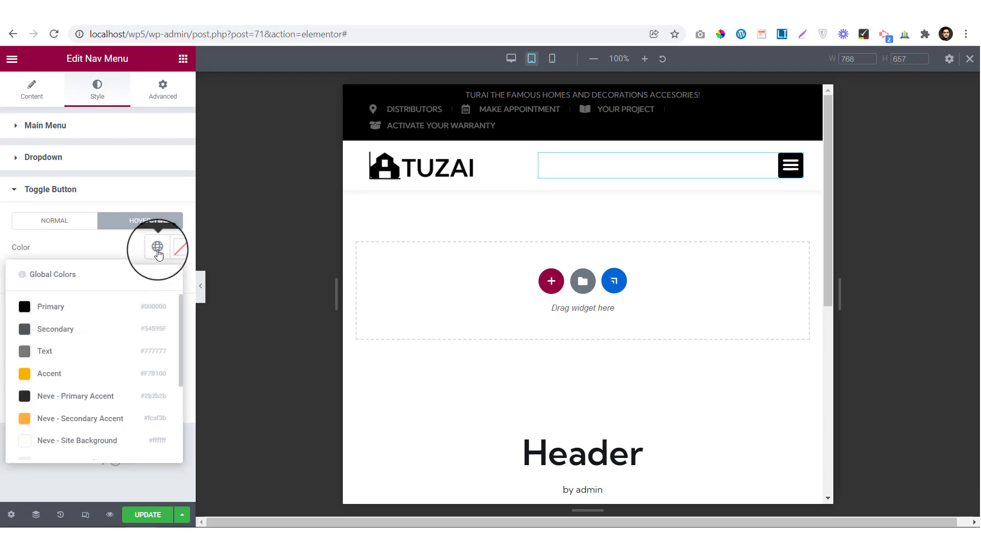
left_click(55, 439)
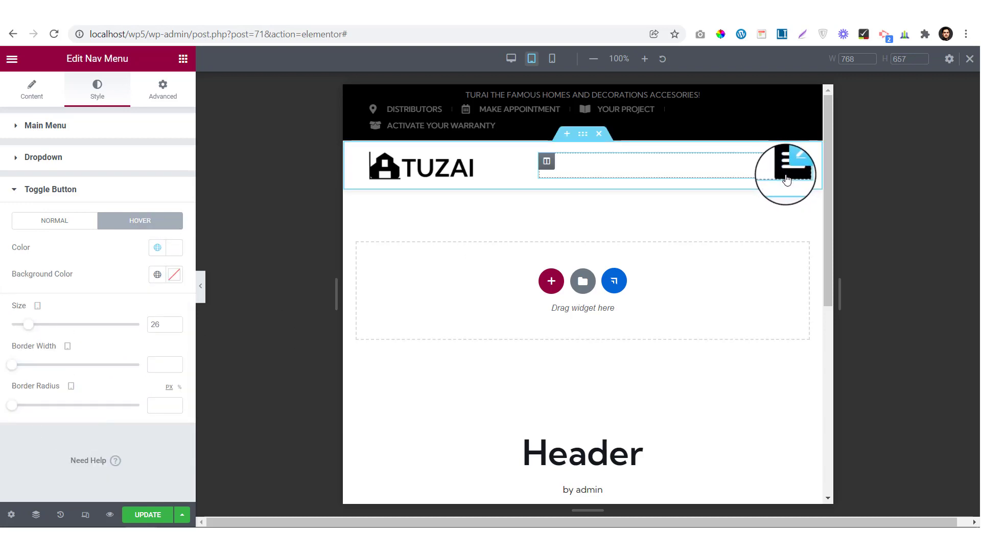
left_click(200, 292)
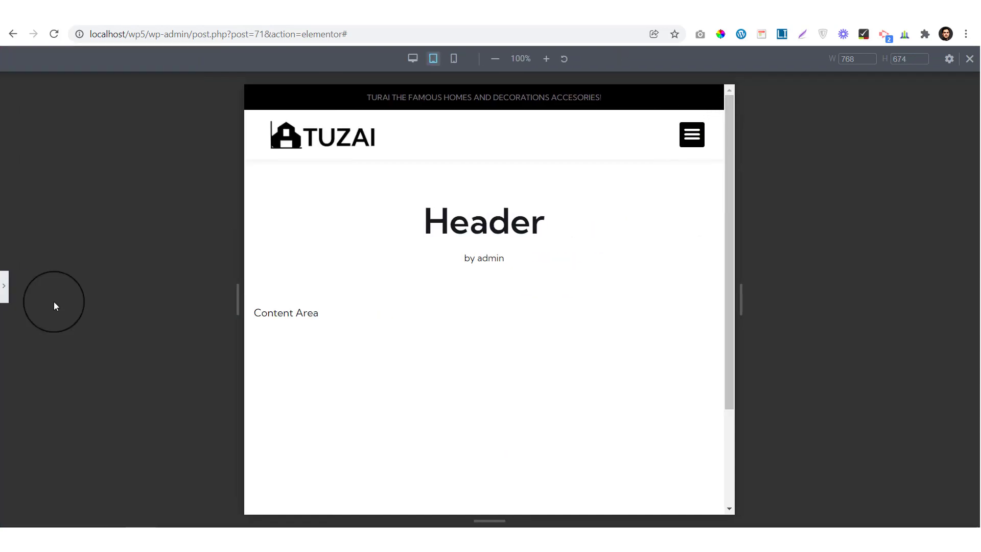
left_click(4, 288)
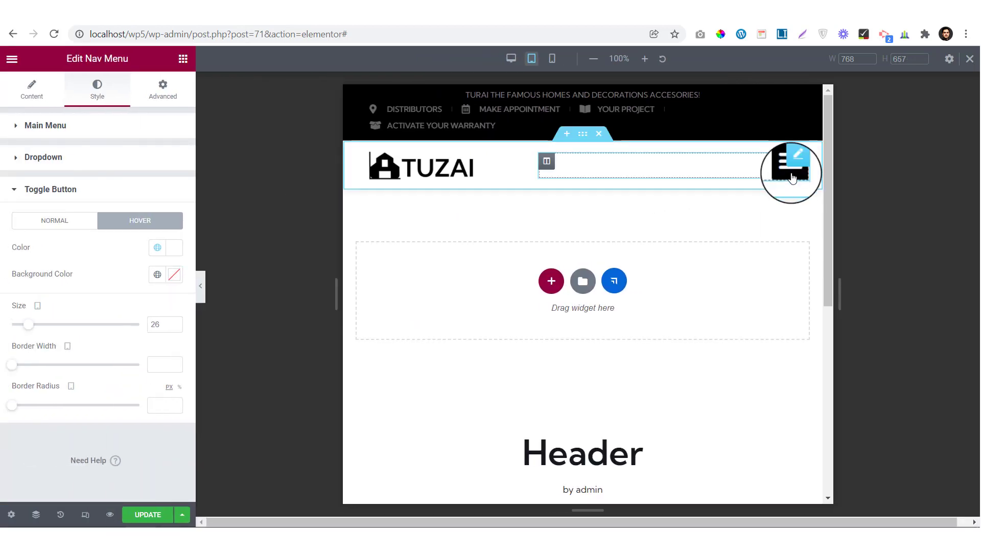
Step: Set the toggle button's hover background to semi-transparent black, #000000BD
left_click(157, 277)
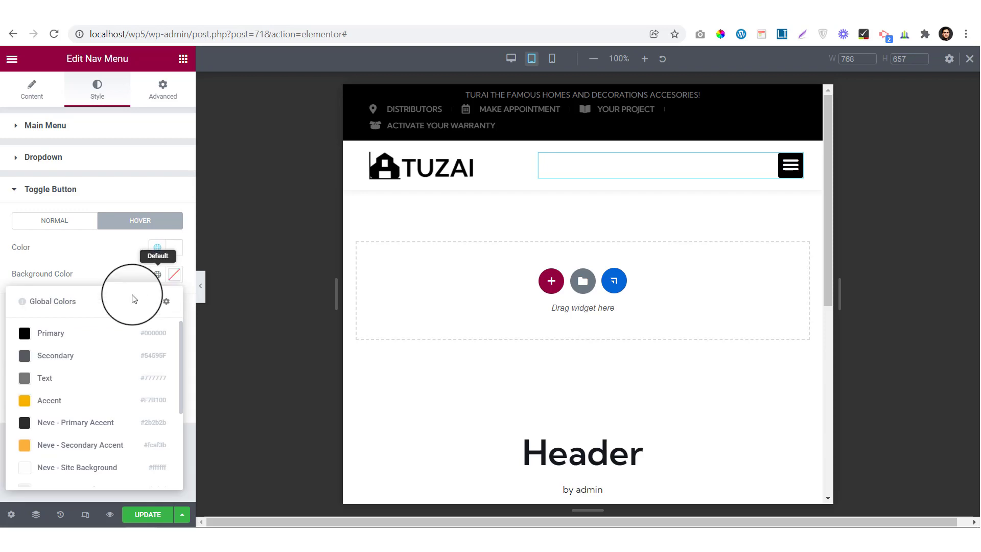
left_click(49, 335)
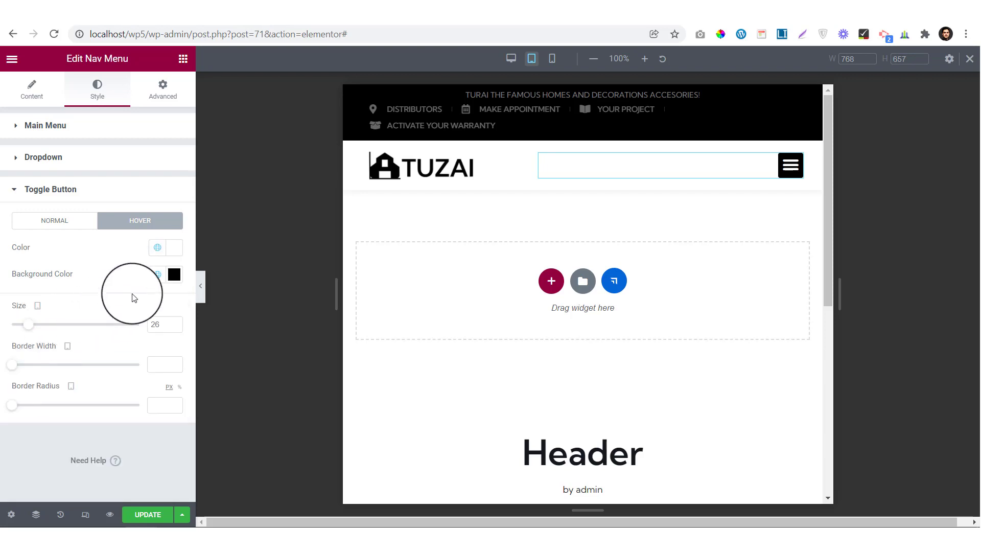
left_click(174, 274)
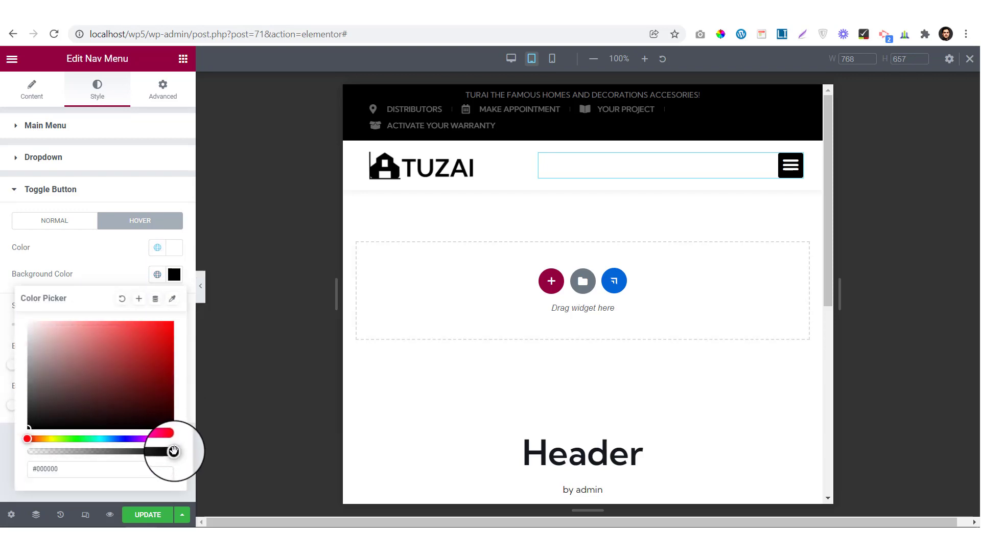
left_click_drag(173, 451, 140, 463)
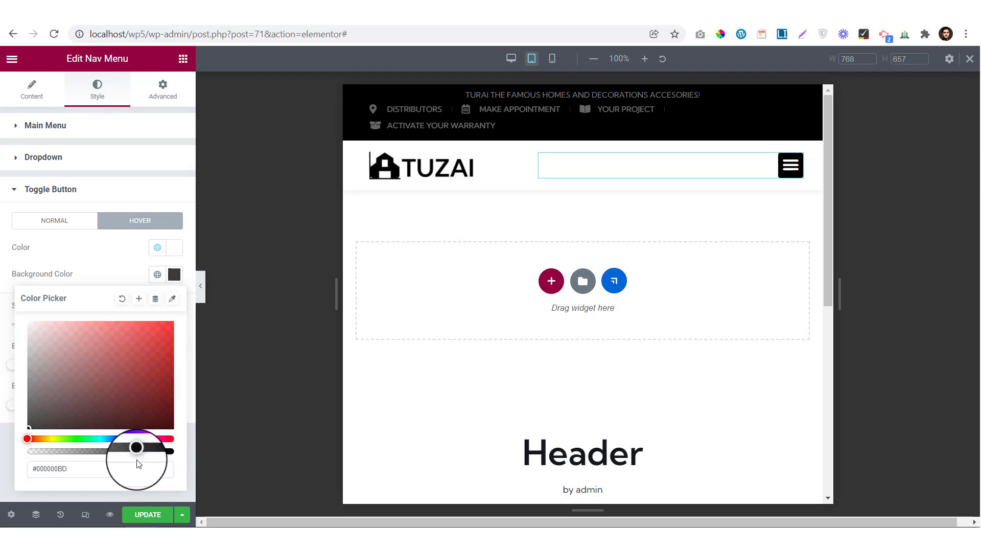
left_click(117, 253)
Step: Preview the tablet header to check the menu's hover colors, and collapse the menu again
left_click(204, 299)
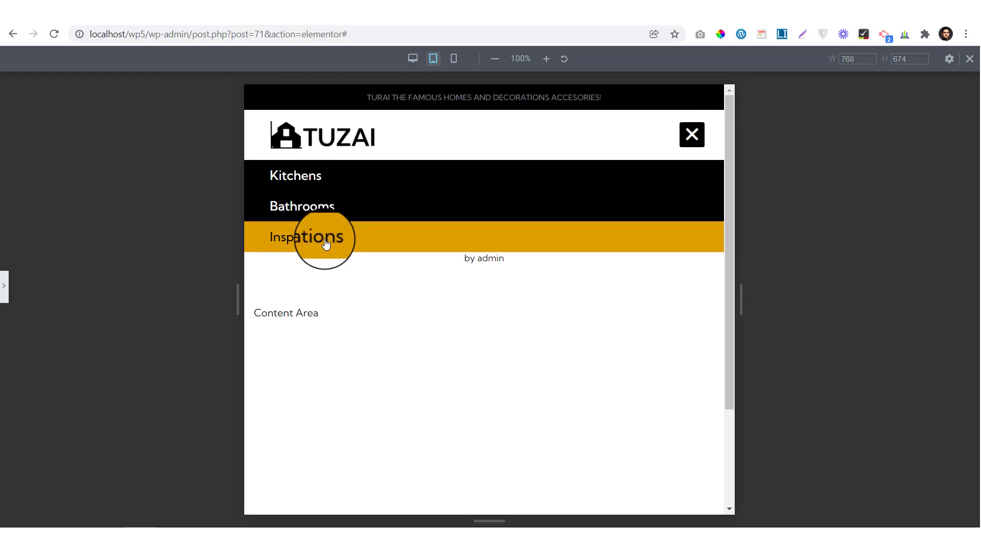
left_click(704, 132)
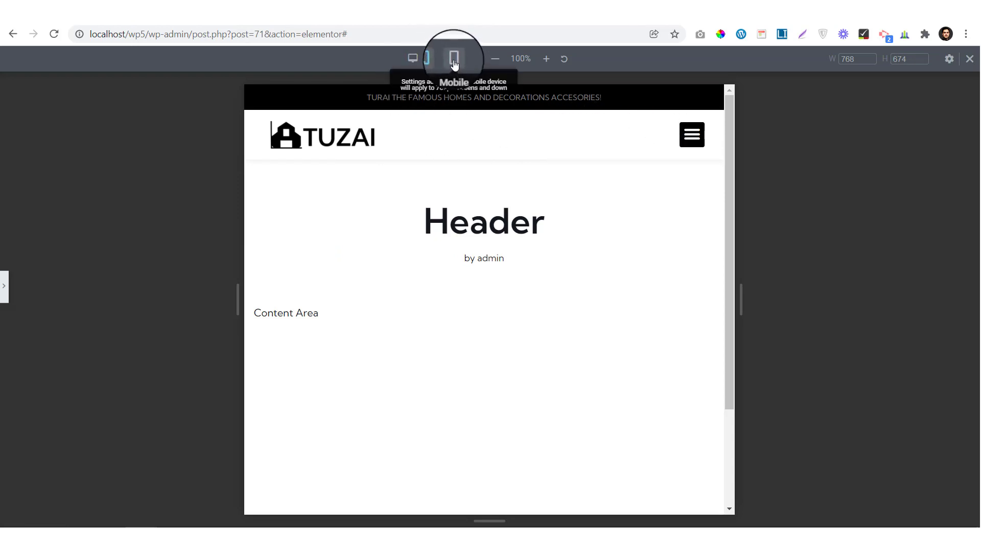
left_click(4, 286)
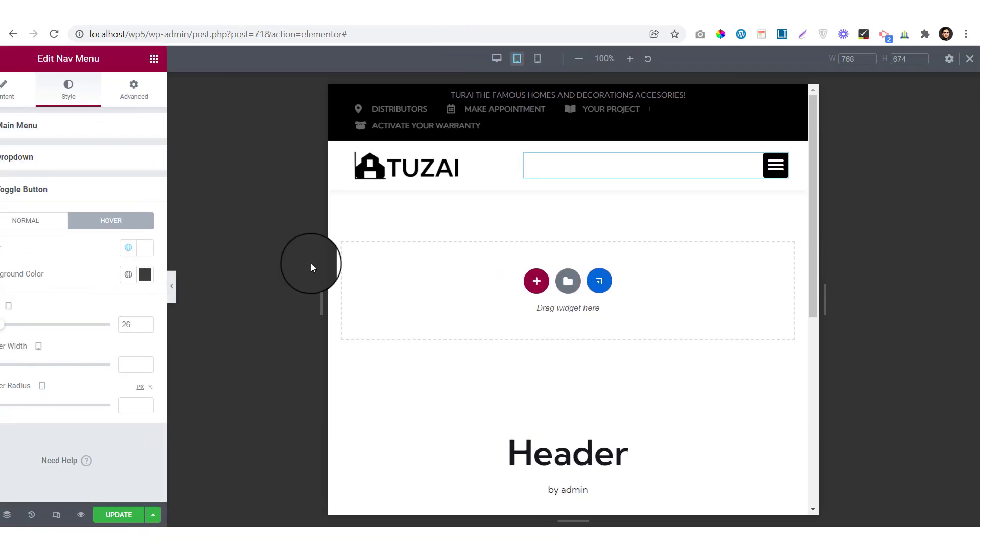
Step: Switch to the mobile view and preview the header layout without the editing sidebar
left_click(553, 63)
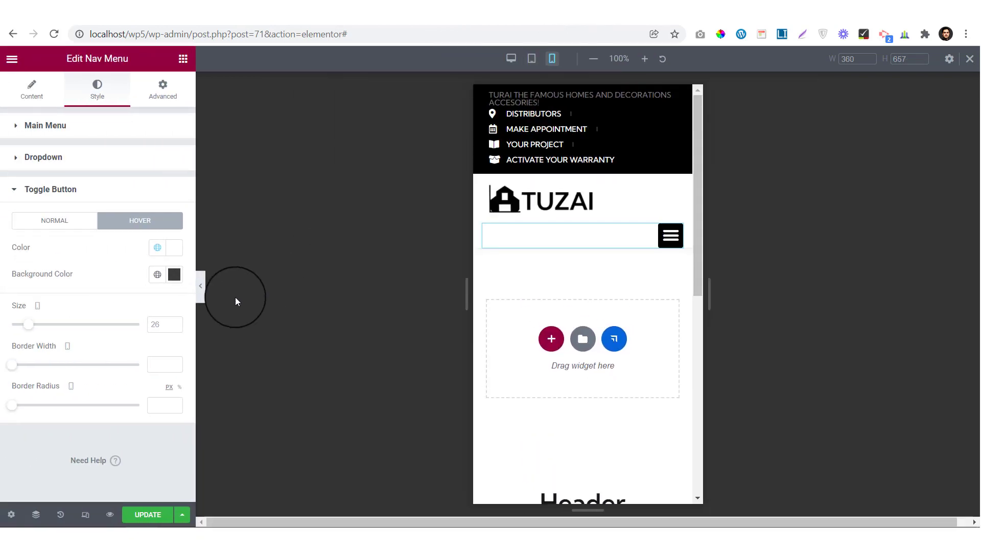
left_click(203, 292)
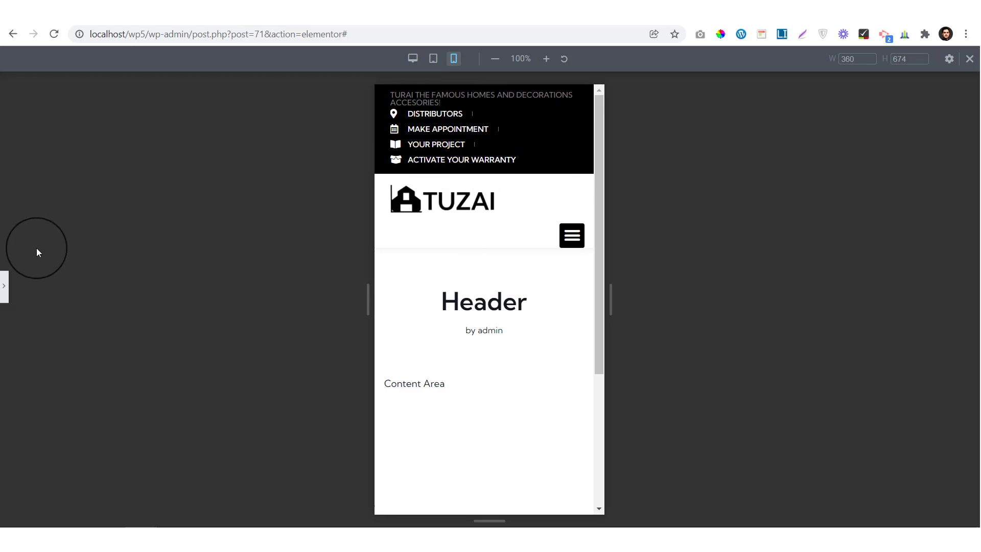
left_click(4, 286)
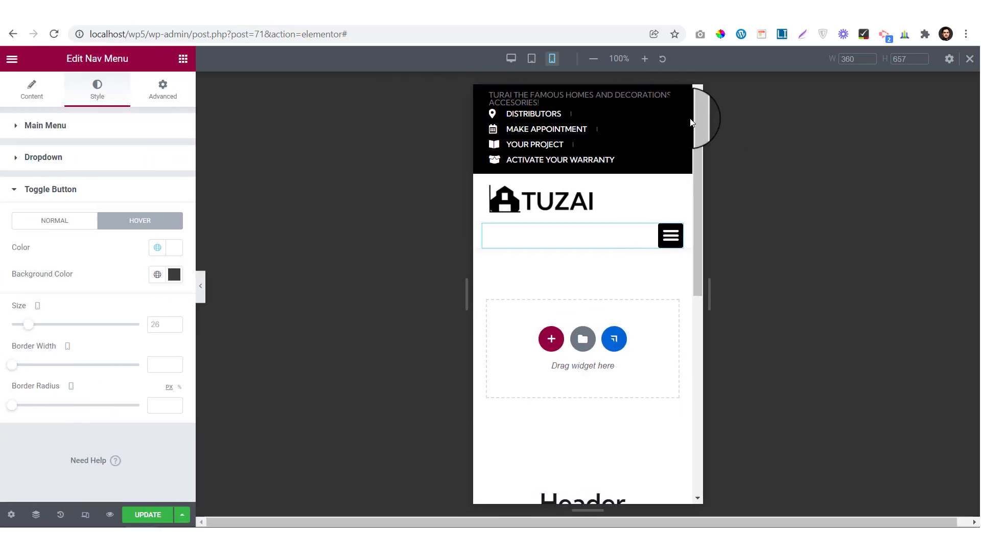
Step: Hide the top bar's icon list on mobile
left_click(667, 117)
left_click(162, 94)
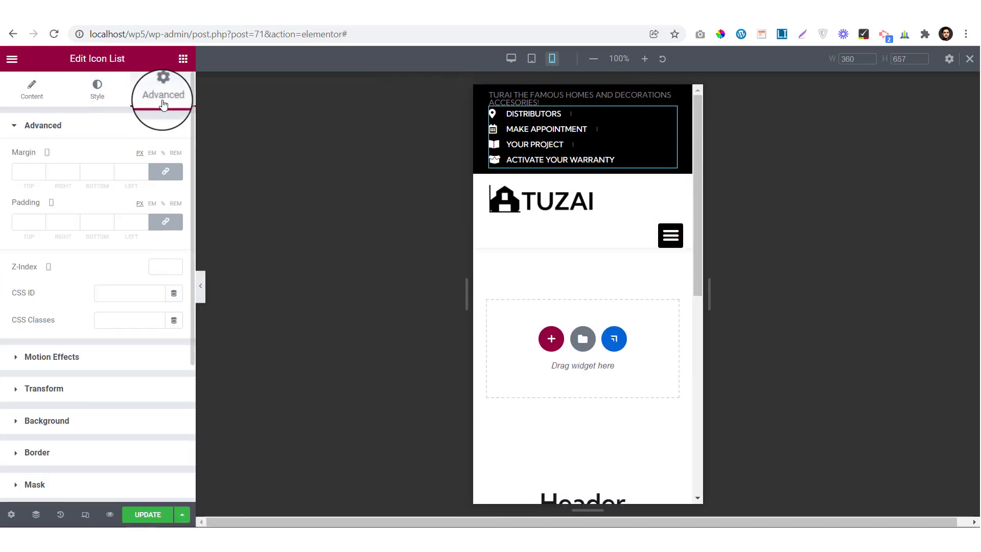
left_click(72, 126)
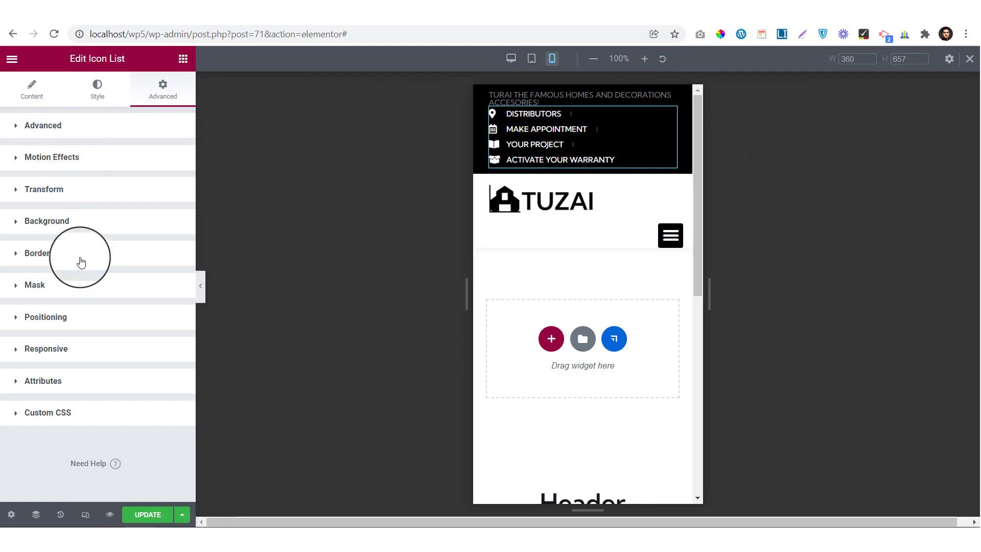
left_click(72, 349)
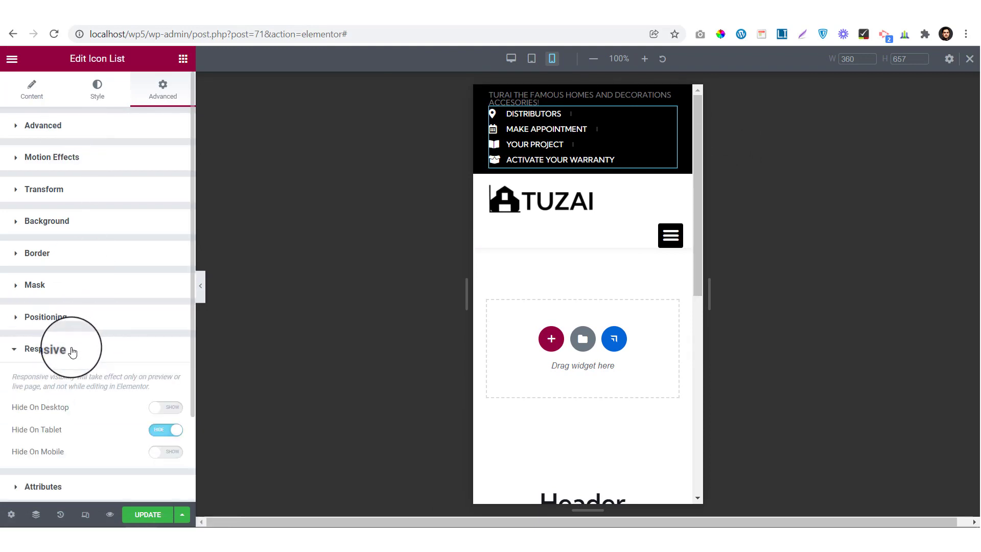
left_click(171, 451)
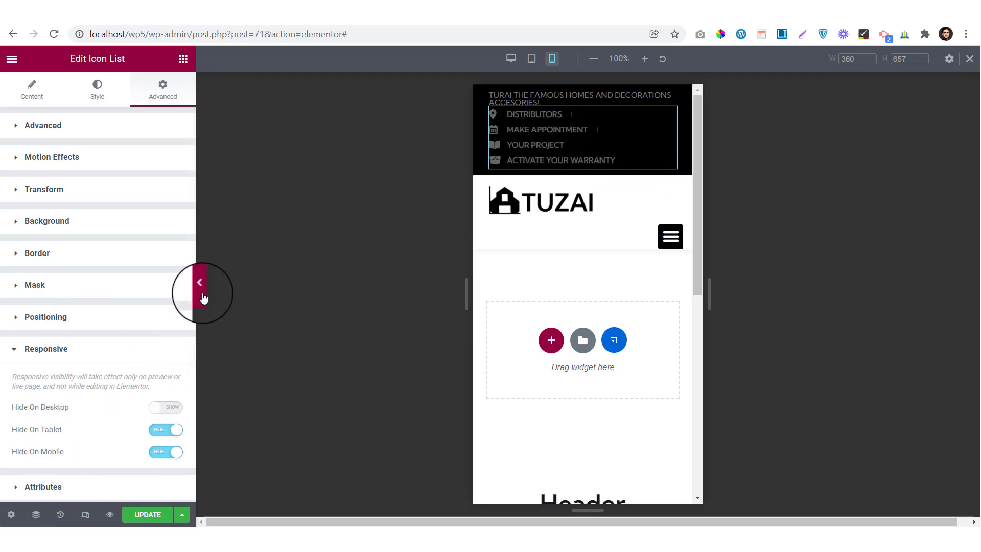
Step: Check the mobile header preview and set the top bar heading's line height to 1.2 em
left_click(203, 298)
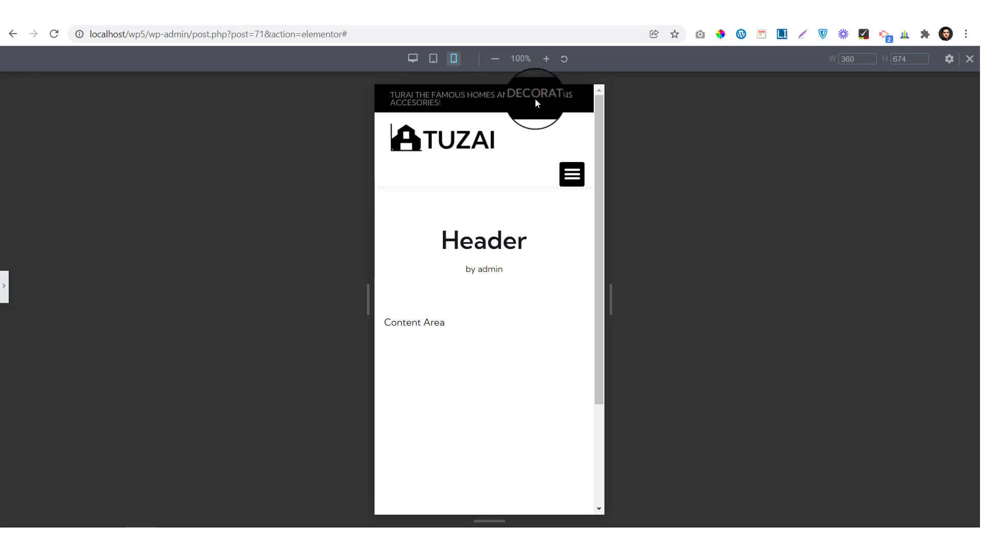
left_click(5, 288)
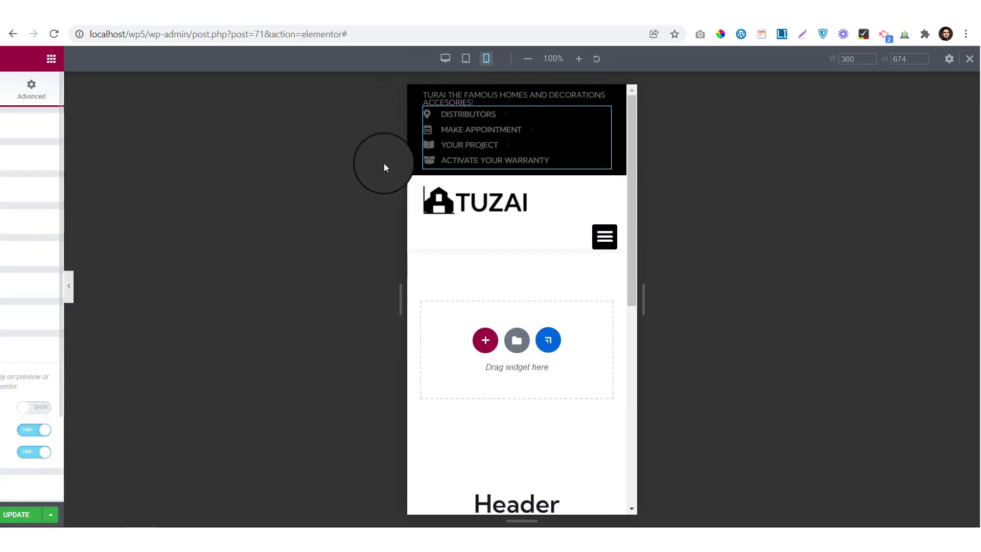
left_click(523, 100)
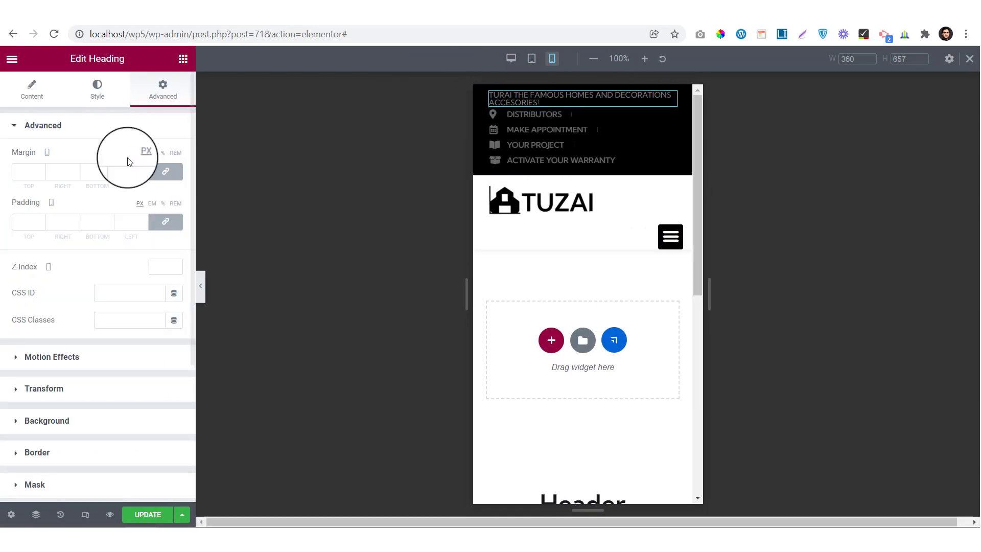
left_click(97, 90)
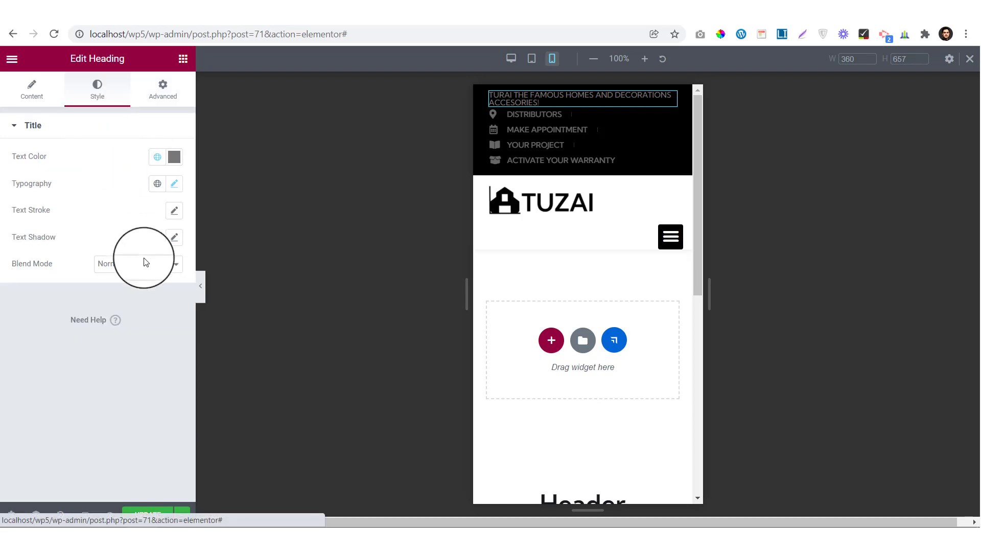
left_click(174, 183)
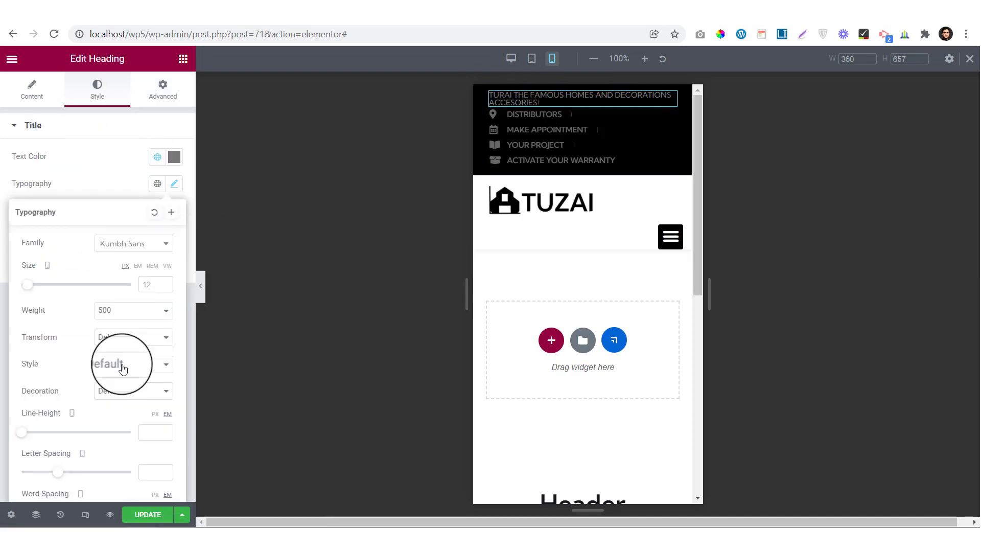
left_click(155, 415)
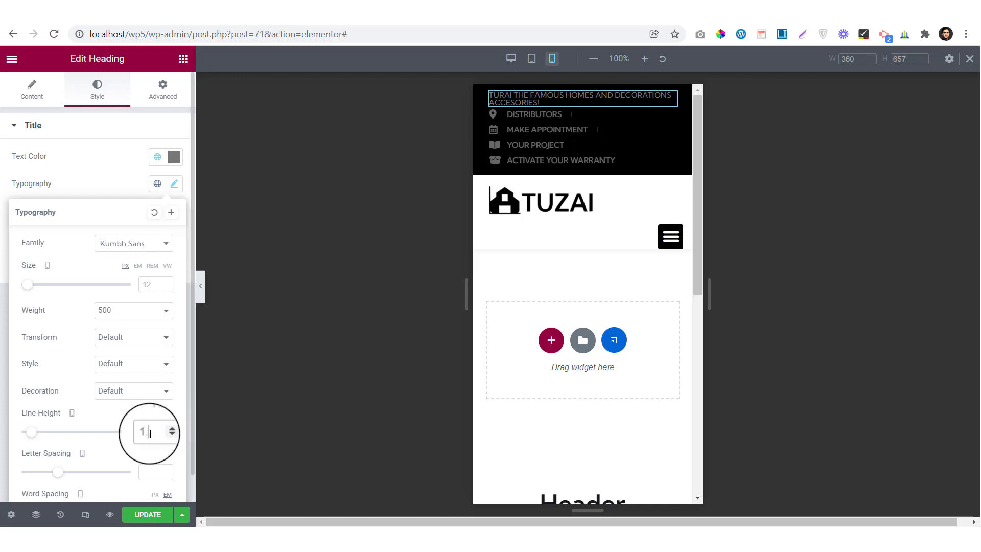
type("2")
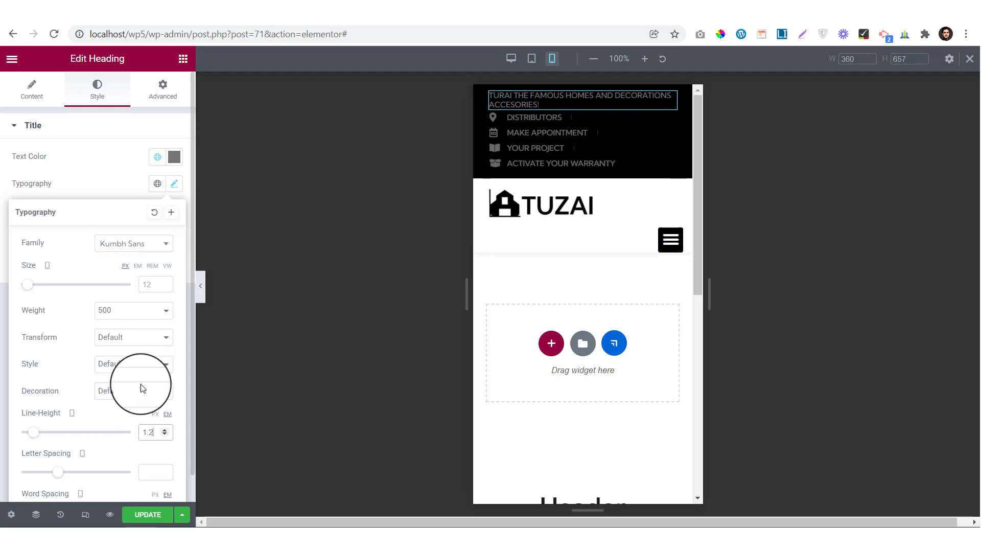
left_click(115, 181)
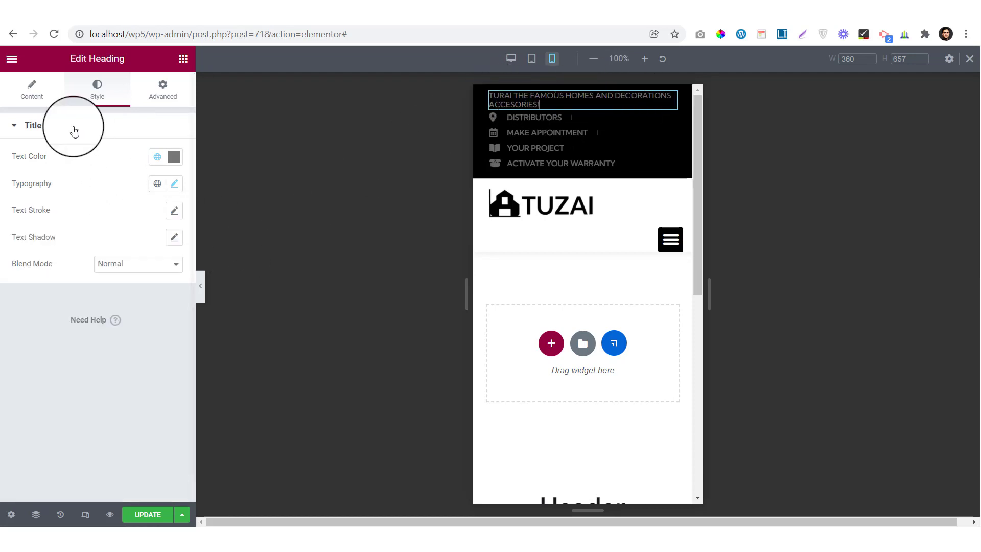
Step: Center the top bar heading on mobile and preview the header layout
left_click(31, 100)
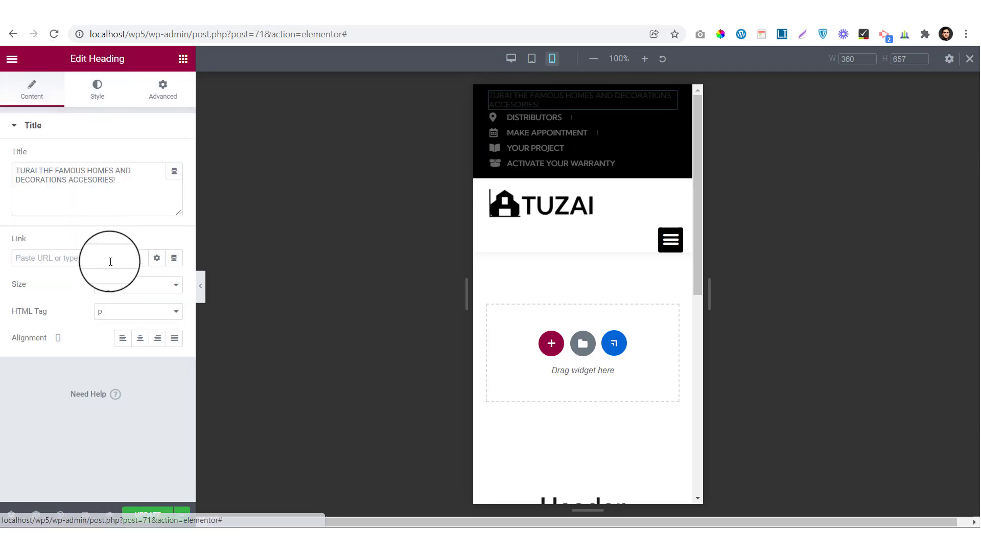
left_click(140, 338)
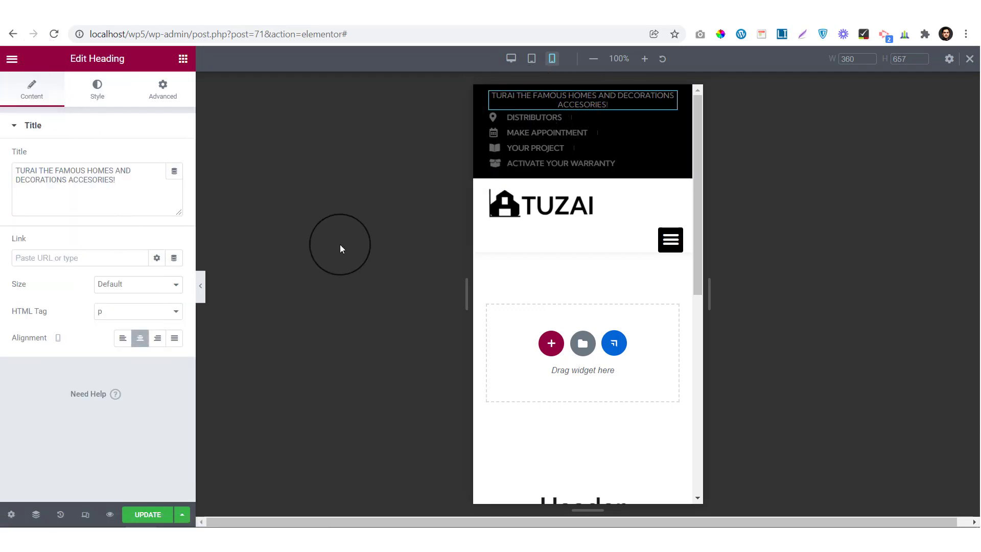
left_click(202, 300)
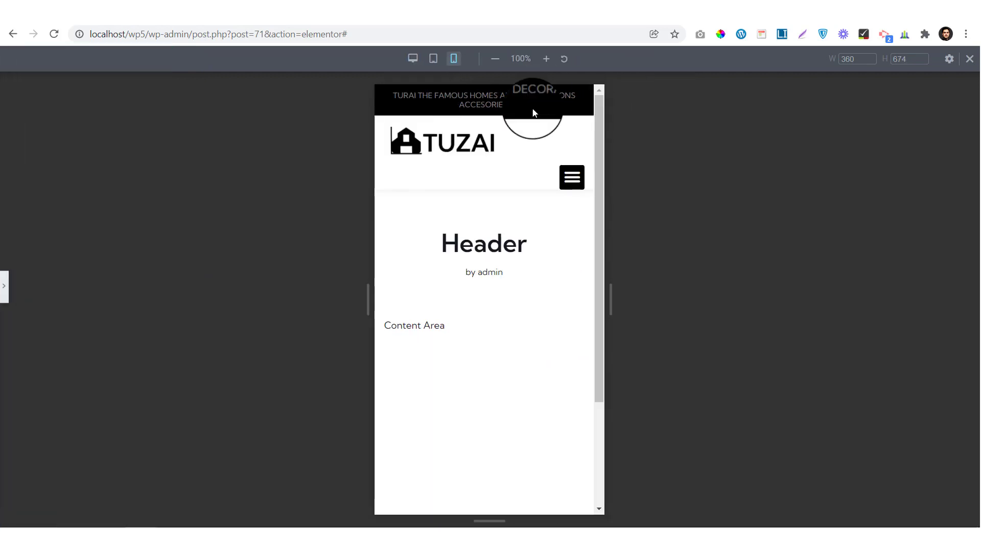
left_click(2, 296)
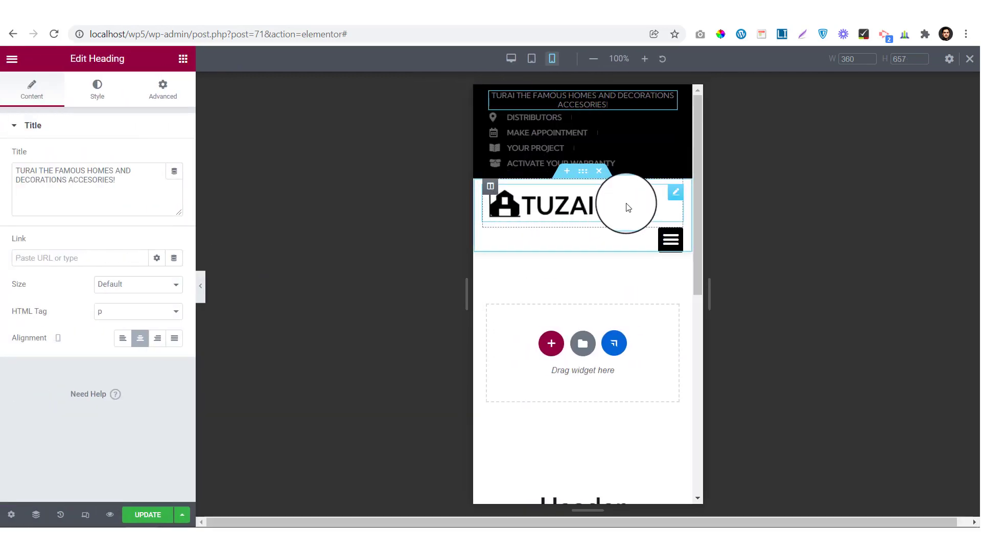
Step: Set the mobile column widths to 70% for the logo column and 30% for the menu column
left_click(490, 187)
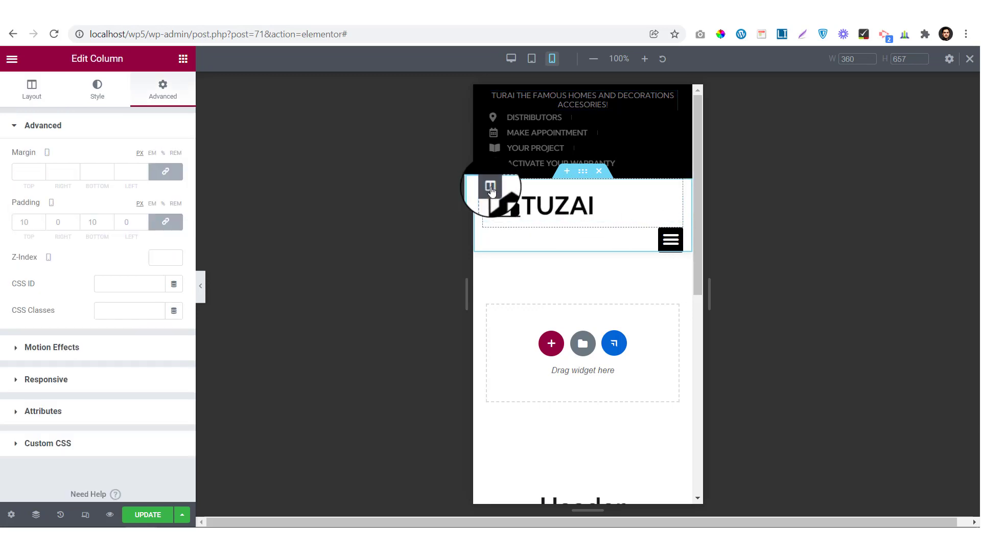
left_click(32, 95)
left_click(155, 156)
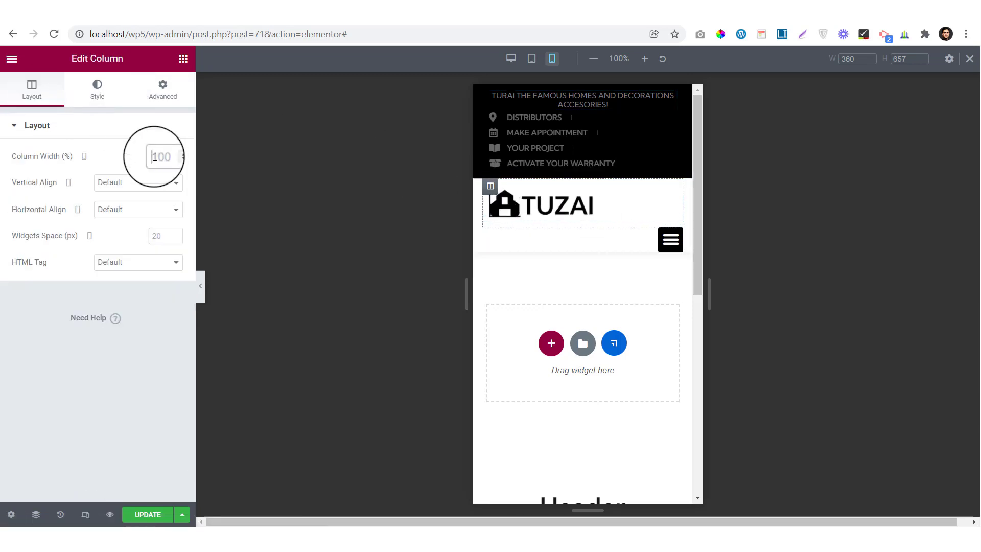
type("70")
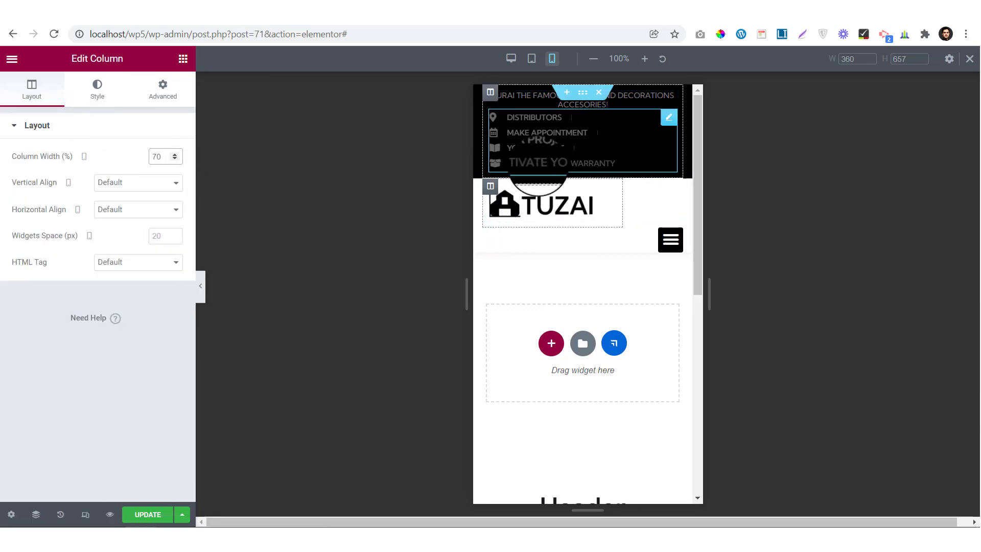
left_click(490, 236)
left_click(154, 159)
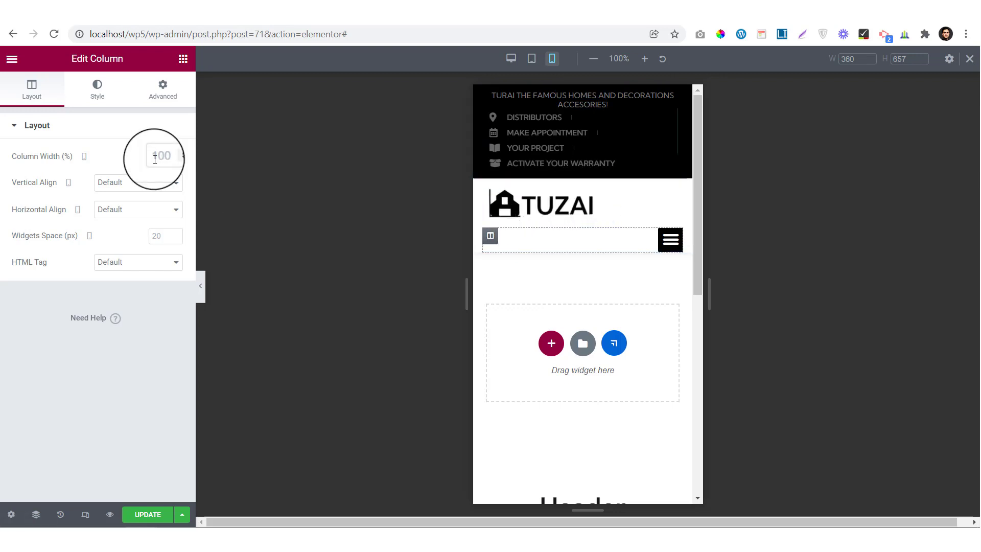
type("30")
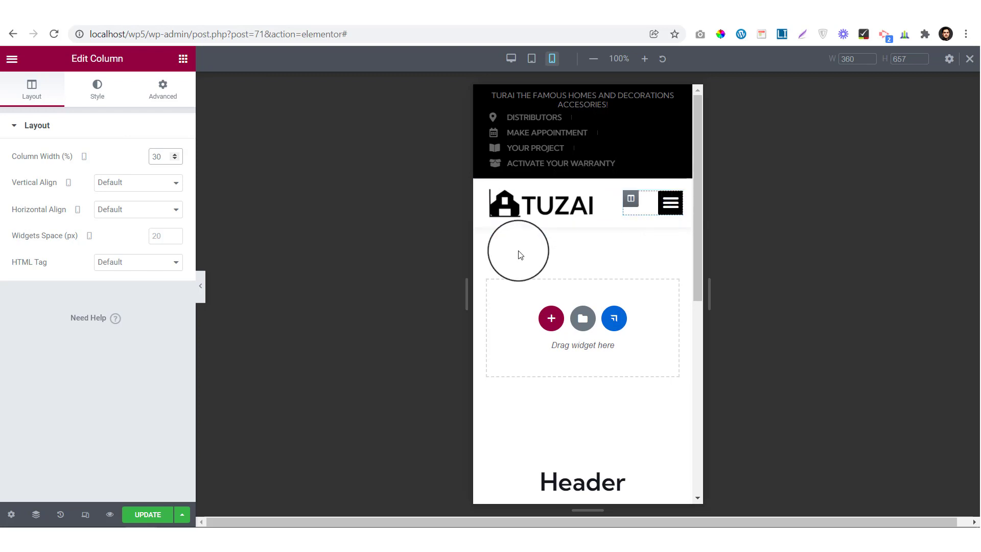
Step: Preview the mobile header without the editing sidebar, expanding and collapsing the navigation menu
left_click(204, 299)
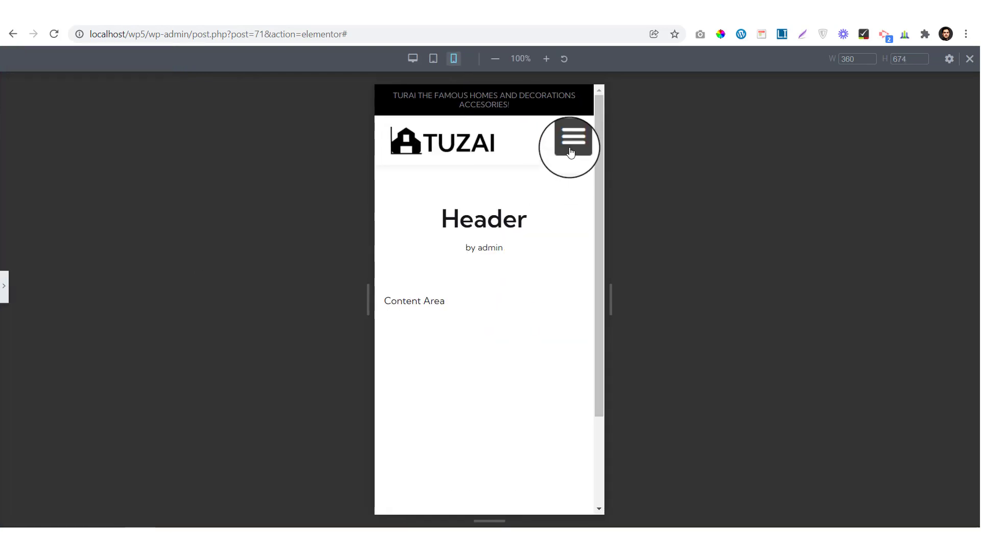
left_click(571, 153)
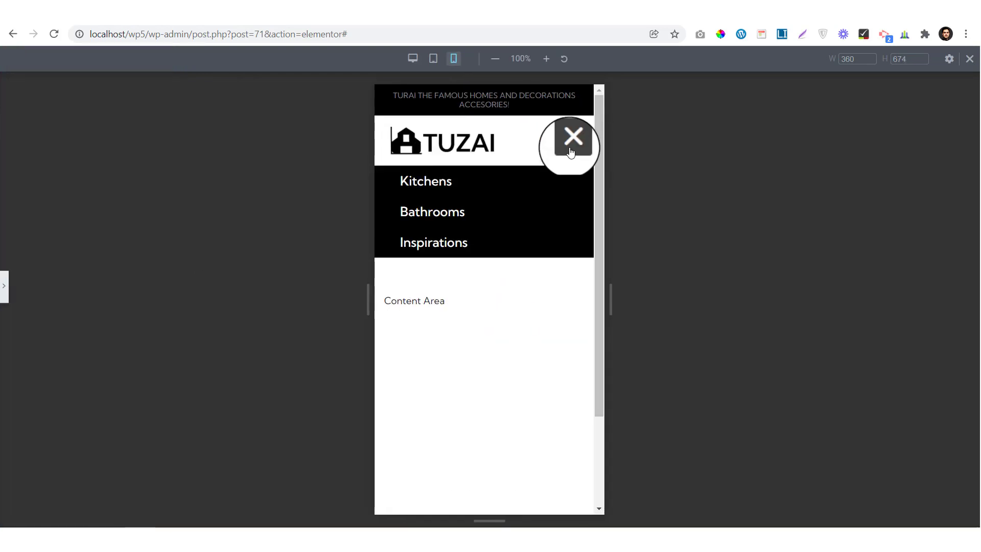
left_click(570, 153)
left_click(571, 153)
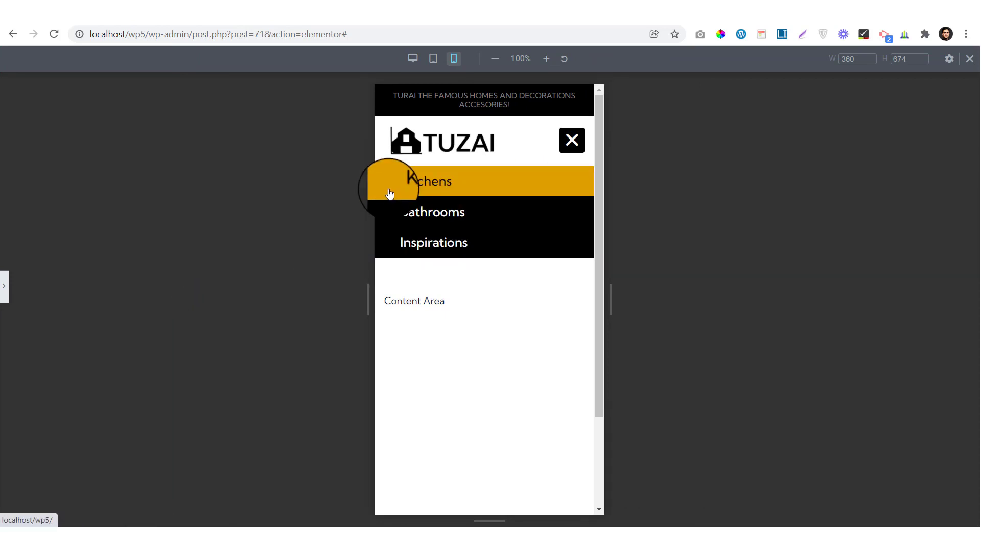
left_click(572, 140)
left_click(572, 141)
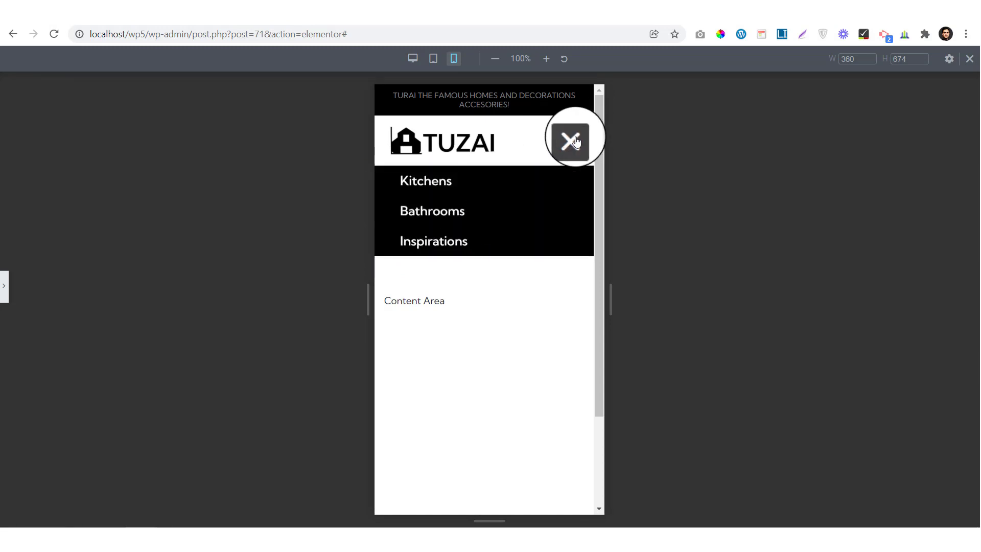
left_click(572, 141)
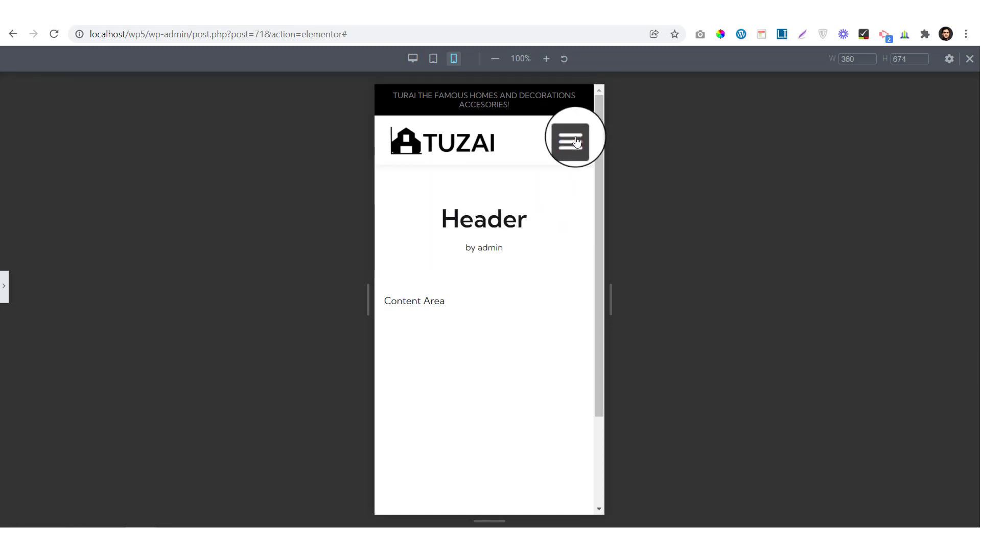
Step: Set the nav menu dropdown's horizontal padding to 26 on mobile to align its items with the logo
left_click(2, 297)
left_click(669, 203)
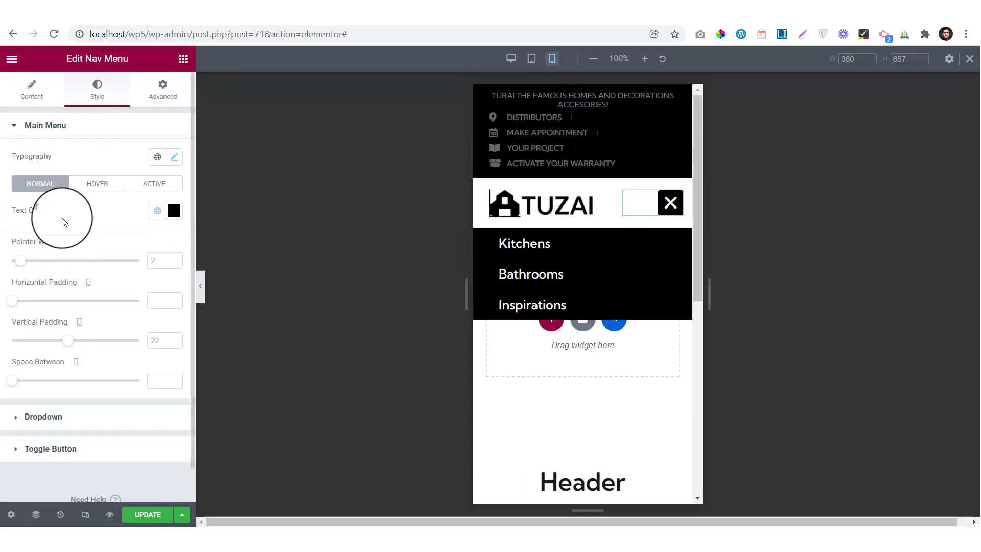
left_click(47, 128)
left_click(44, 158)
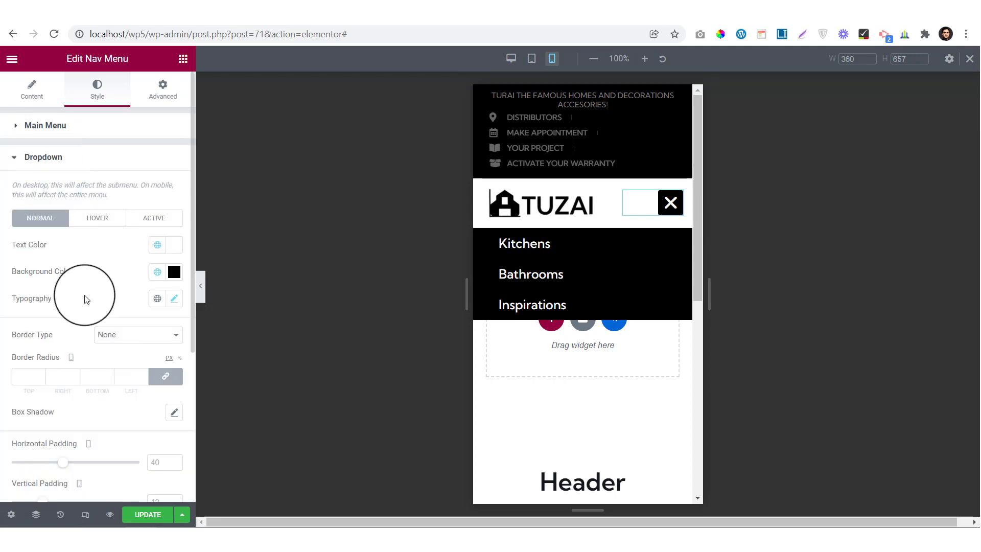
left_click_drag(63, 463, 47, 467)
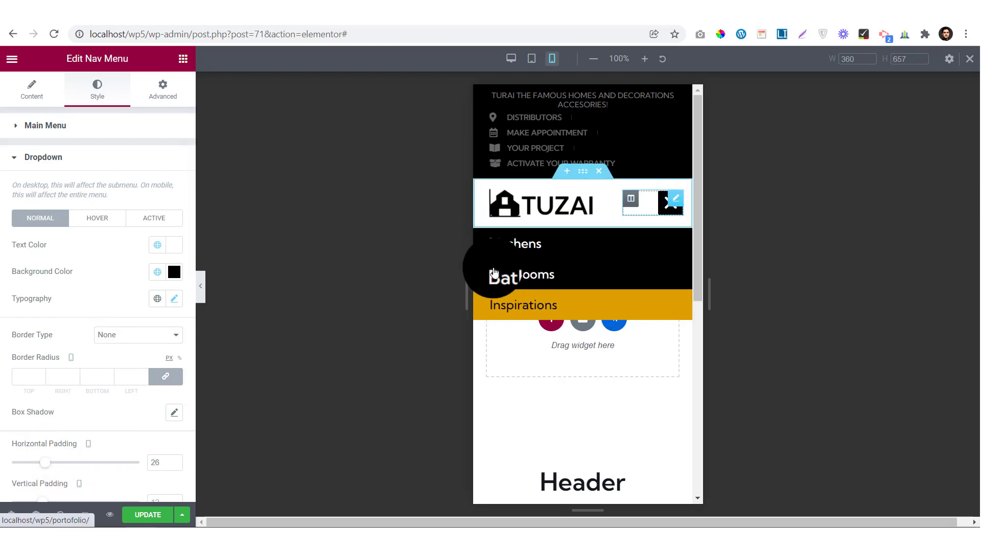
Step: Preview the mobile dropdown's item alignment and hover colors, and collapse the menu
left_click(201, 285)
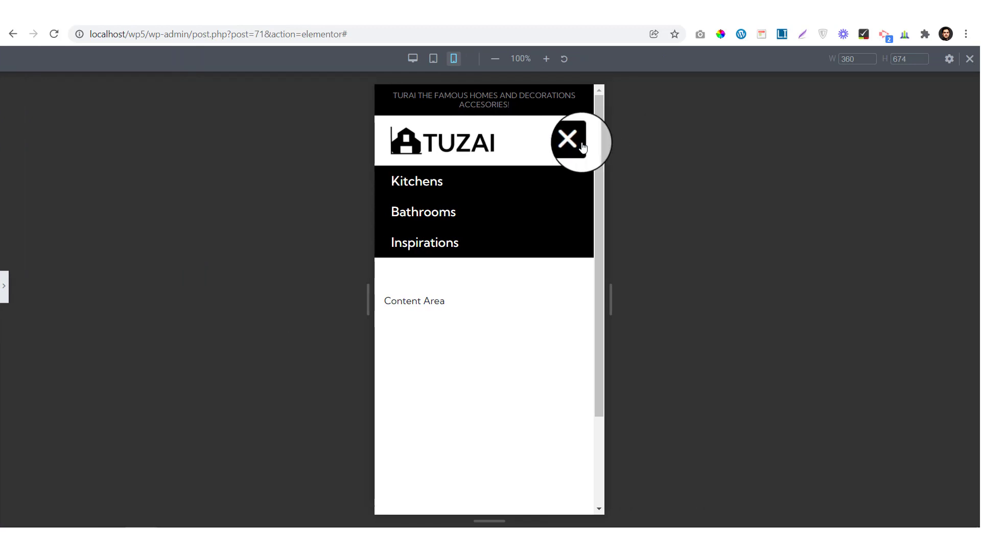
left_click(582, 145)
left_click(574, 139)
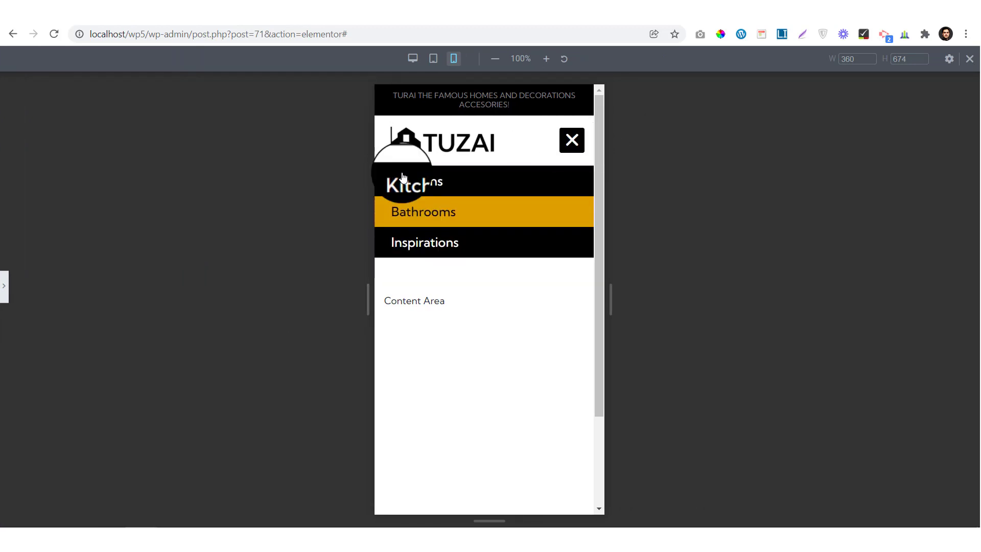
left_click(579, 138)
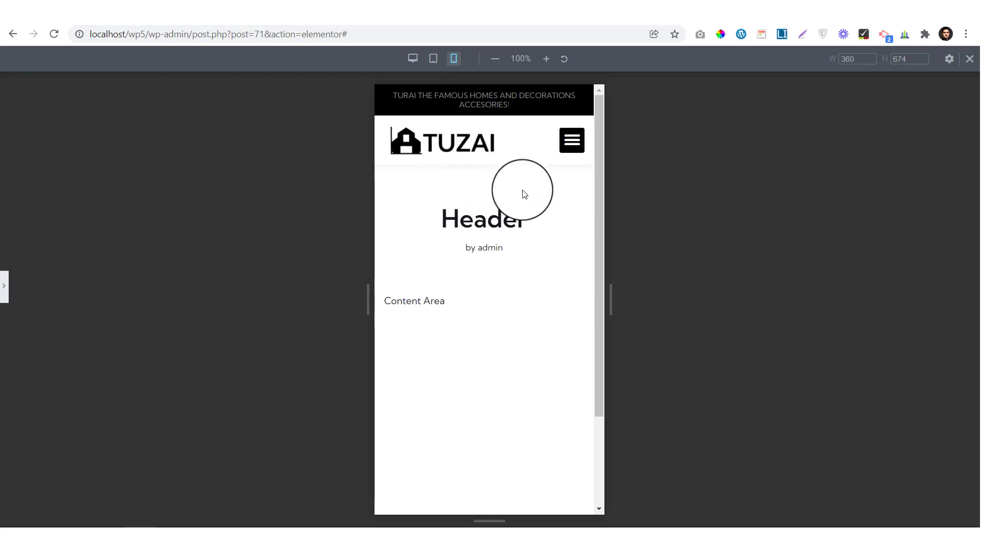
Step: Switch to the desktop view and compare the header with the template preview and the site's home page
left_click(413, 58)
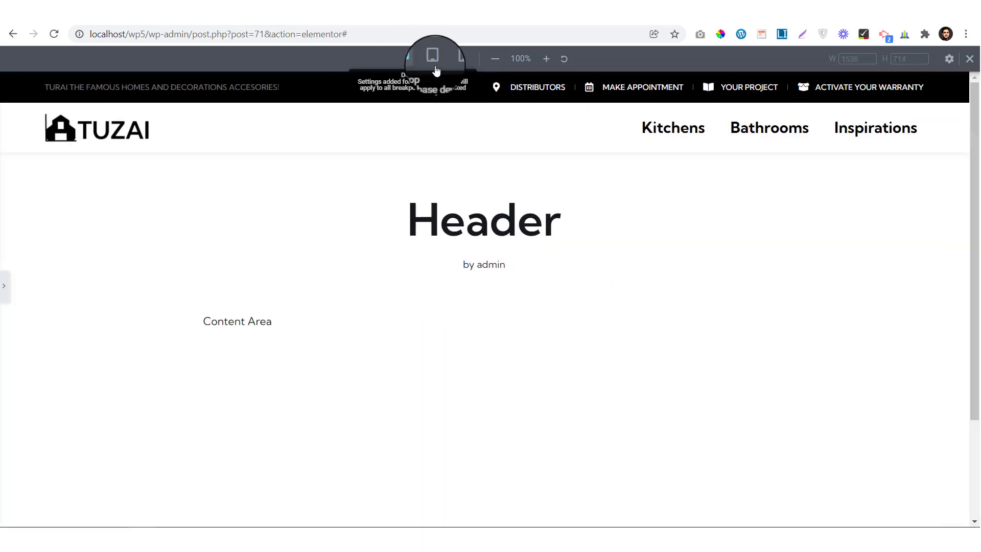
left_click(224, 3)
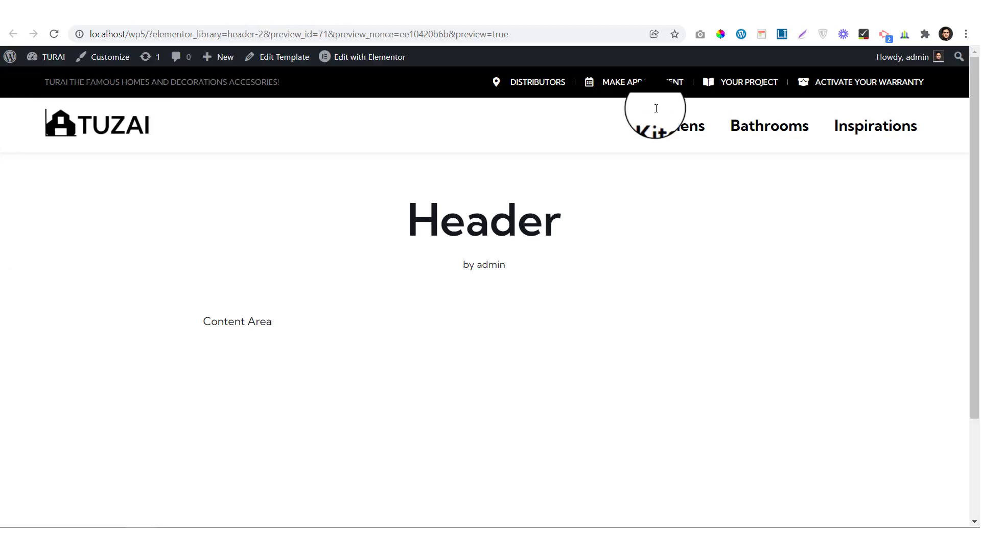
left_click(380, 1)
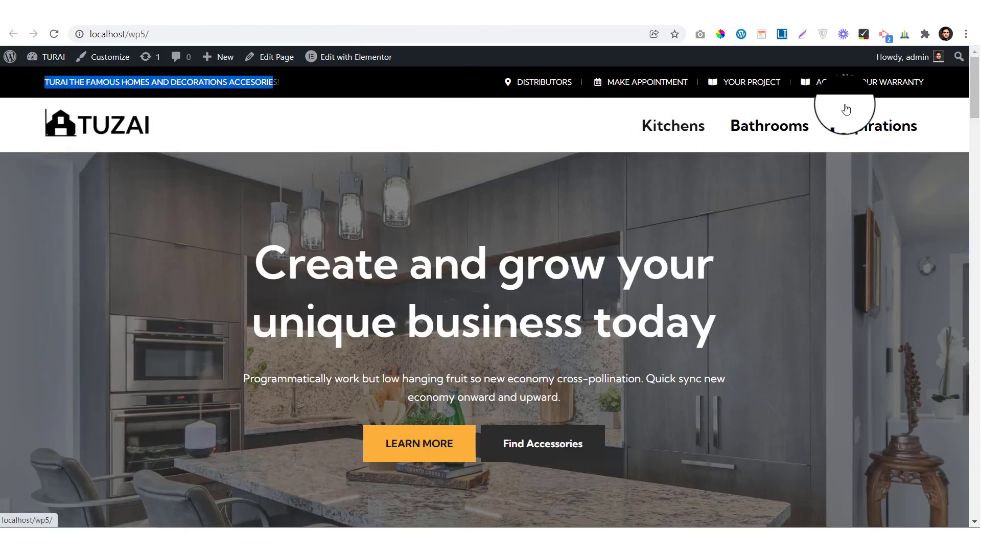
left_click(102, 1)
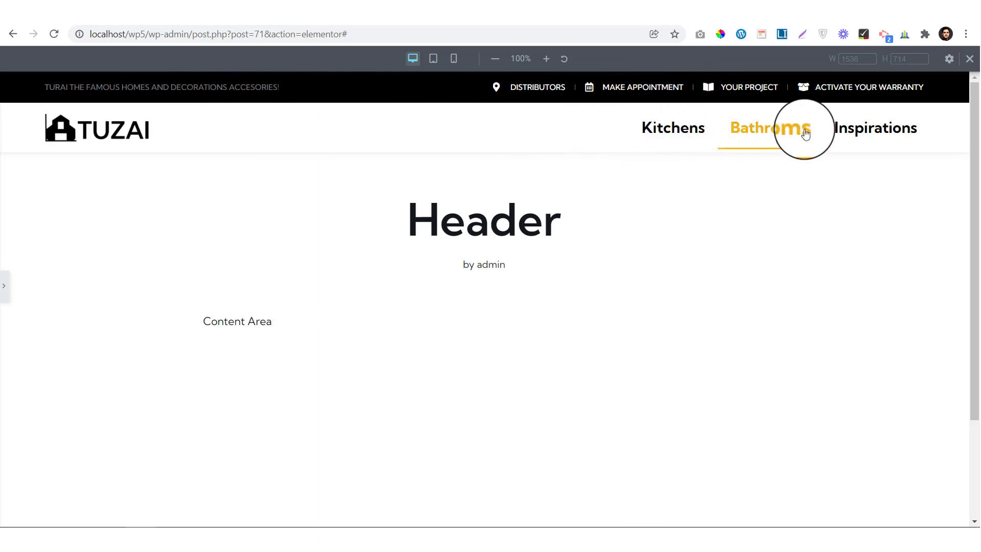
Step: Review the header in the tablet and mobile views, and return to the desktop view
left_click(434, 59)
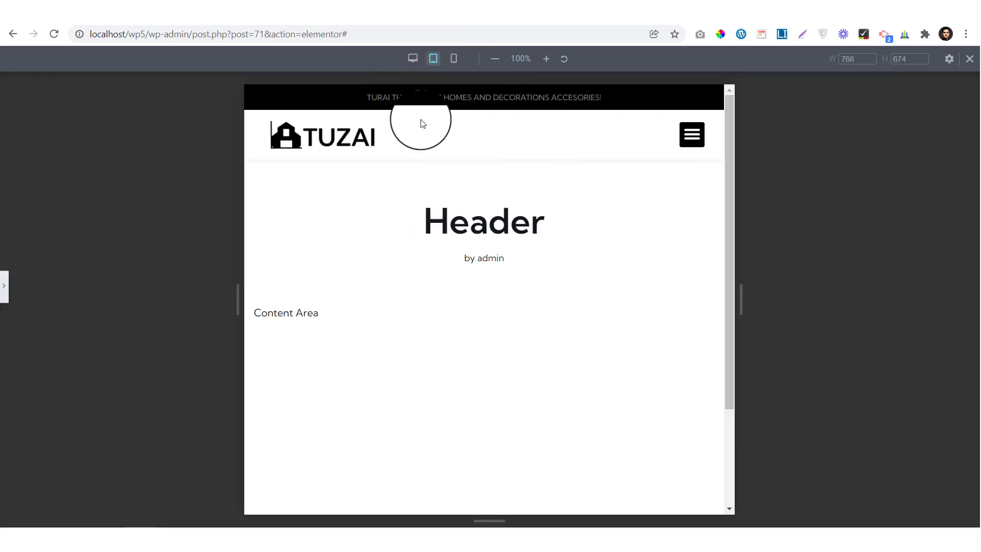
left_click(692, 134)
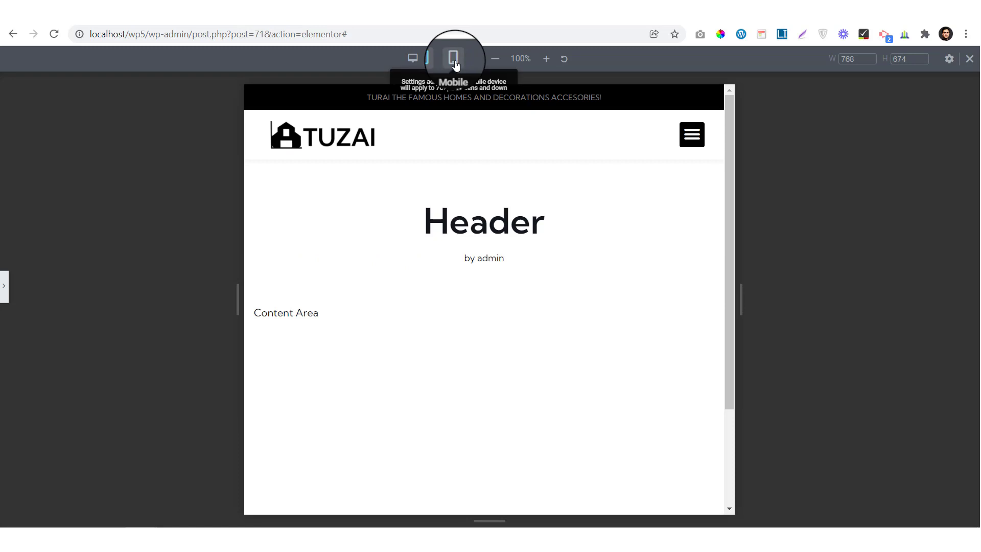
left_click(454, 60)
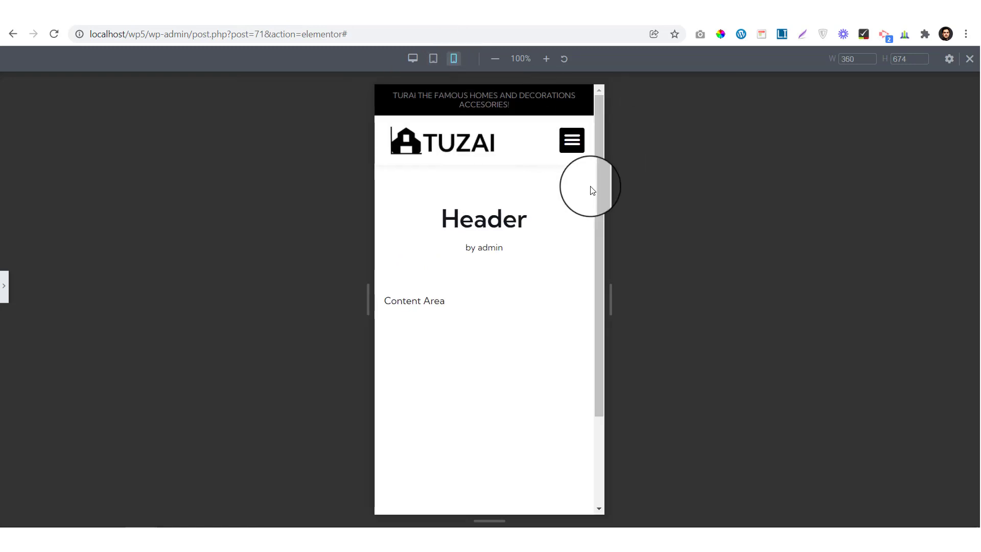
left_click(434, 59)
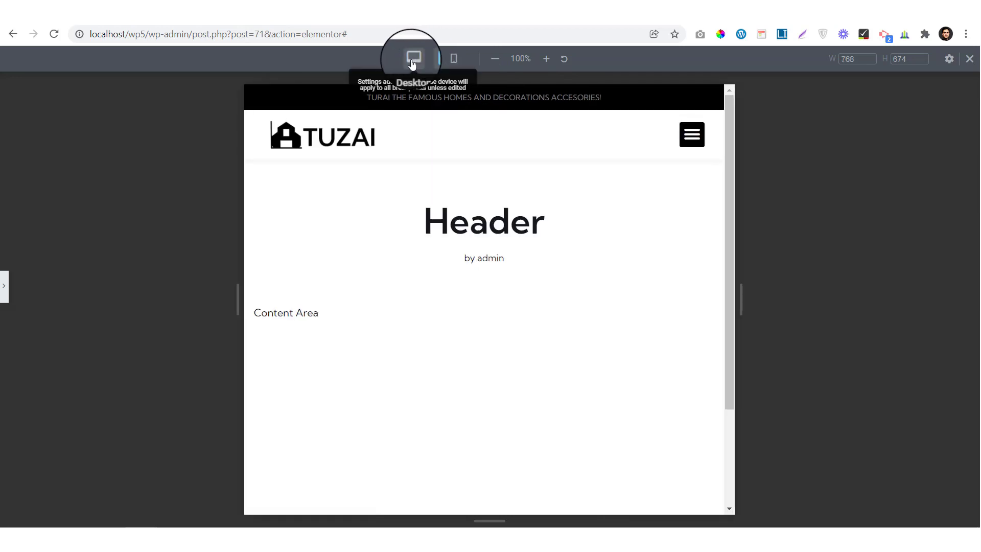
left_click(413, 61)
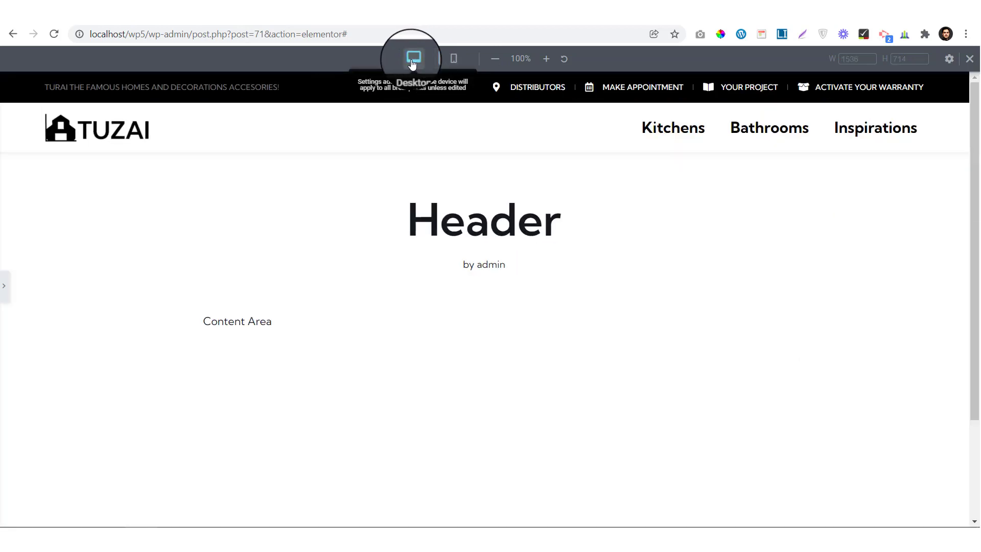